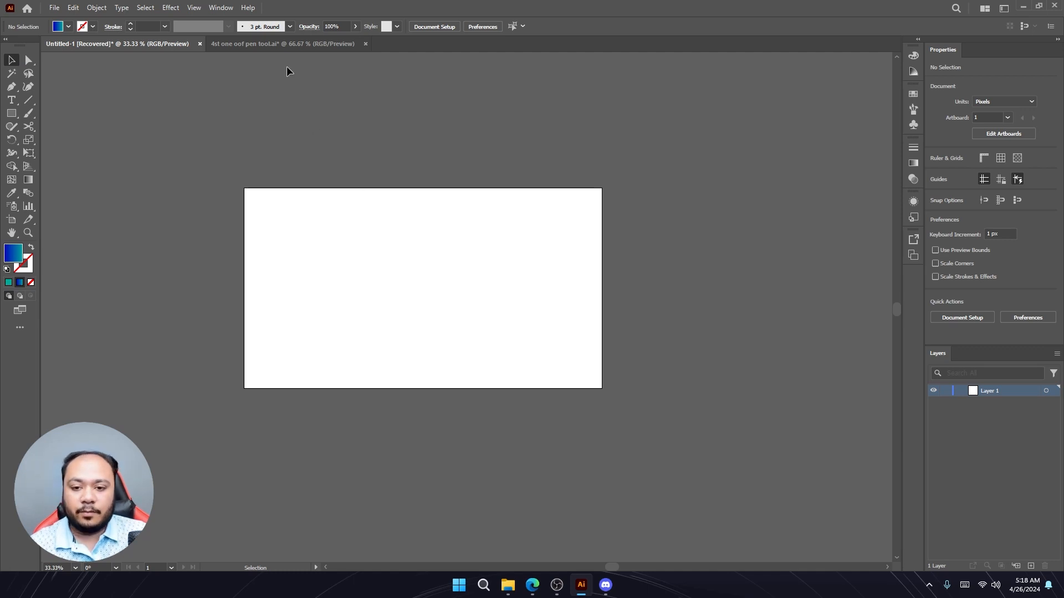
# - Switch to the '4st one oof pen tool.ai' document and move the sun slightly down and left
pyautogui.click(284, 44)
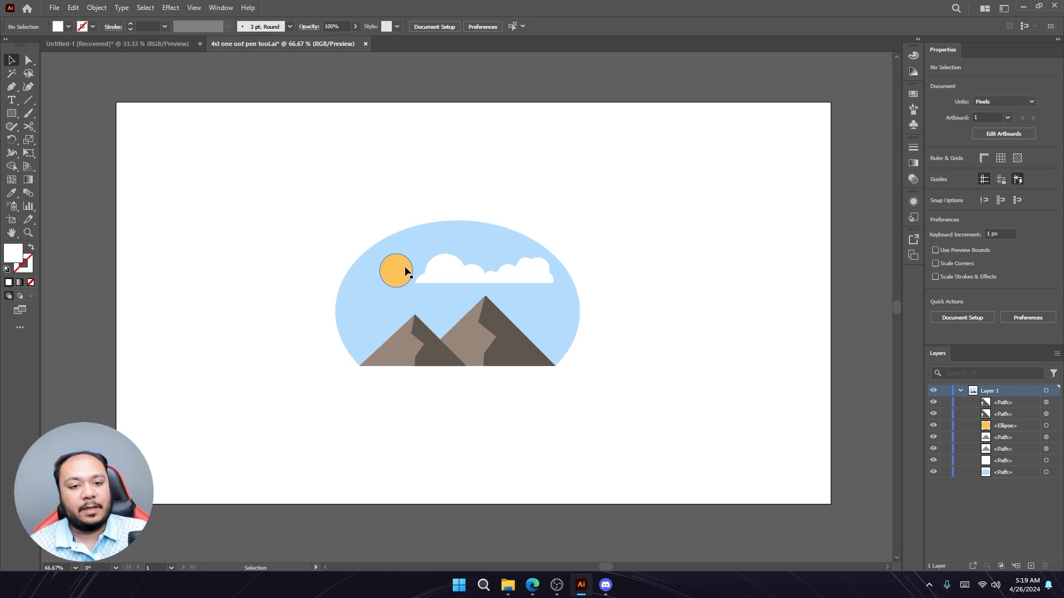
pyautogui.moveTo(406, 271)
pyautogui.mouseDown()
pyautogui.moveTo(543, 276)
pyautogui.moveTo(391, 283)
pyautogui.mouseUp()
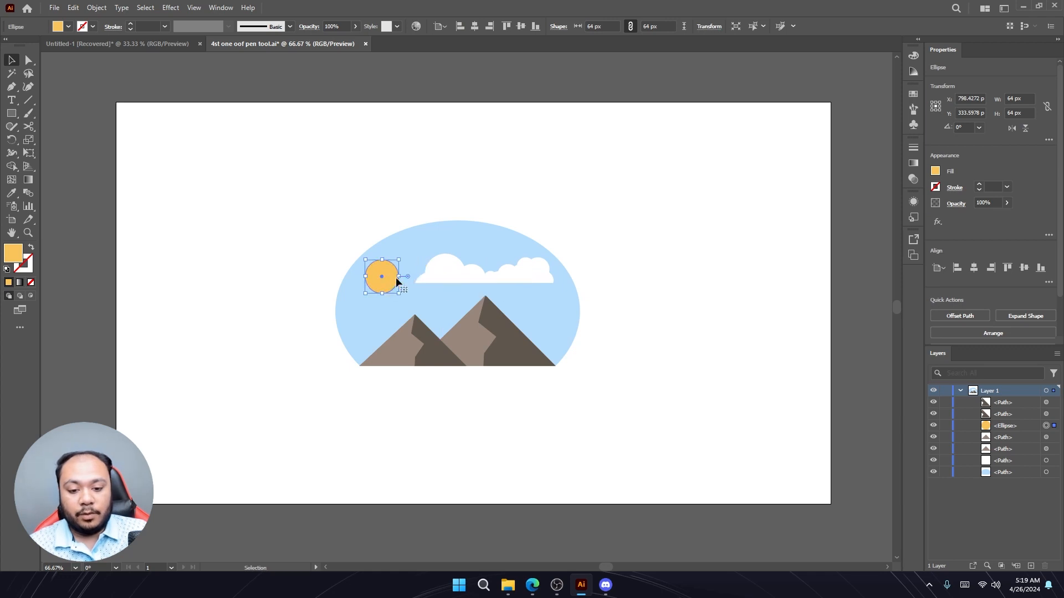
# - Select the cloud and the background ellipse with Direct Selection to examine their anchor points
pyautogui.click(505, 279)
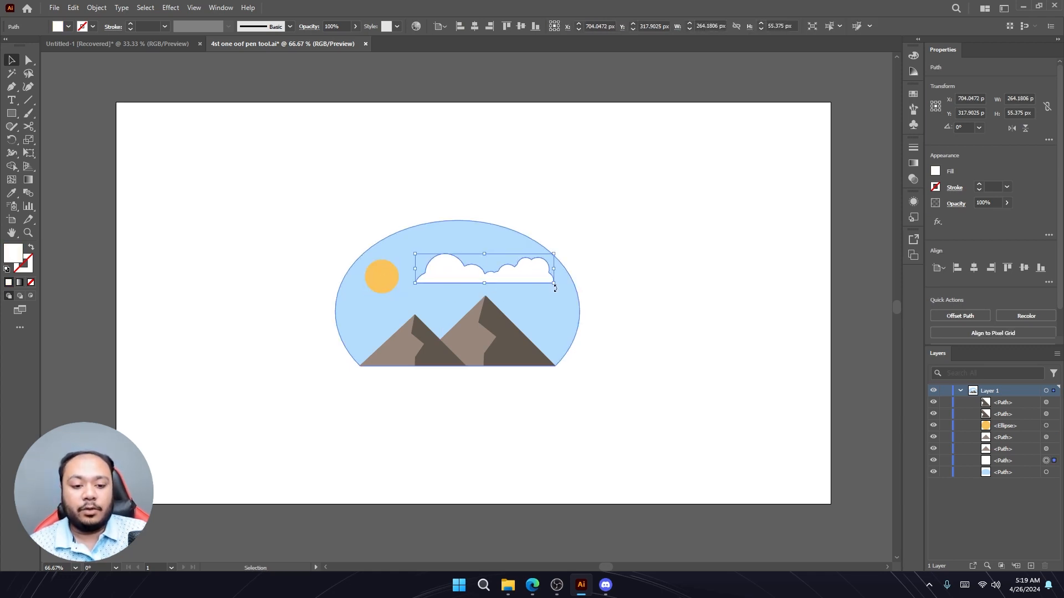
pyautogui.moveTo(557, 289)
pyautogui.mouseDown()
pyautogui.moveTo(539, 237)
pyautogui.moveTo(553, 285)
pyautogui.mouseUp()
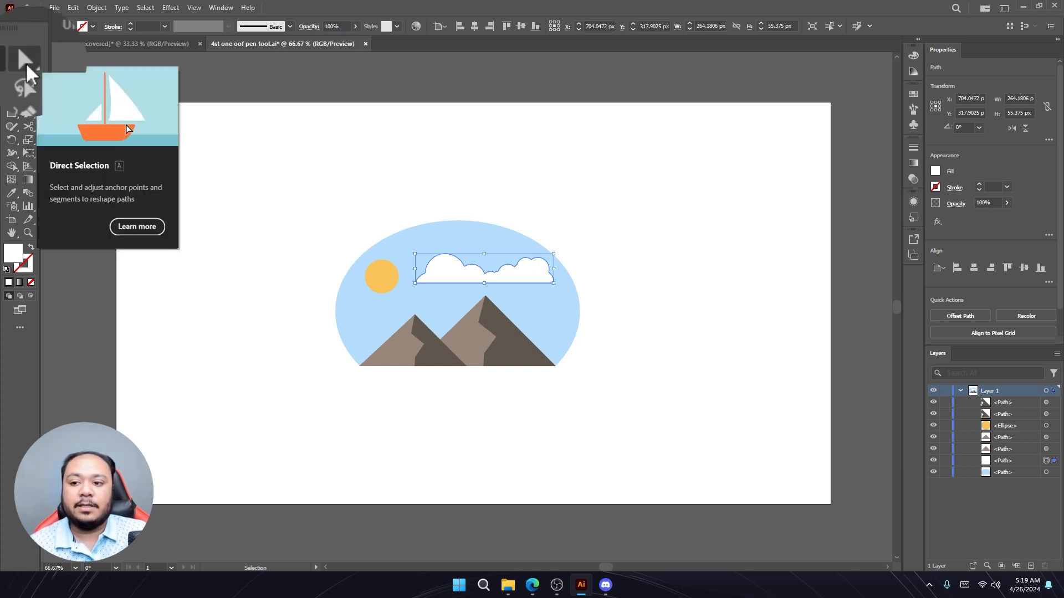
pyautogui.press('a')
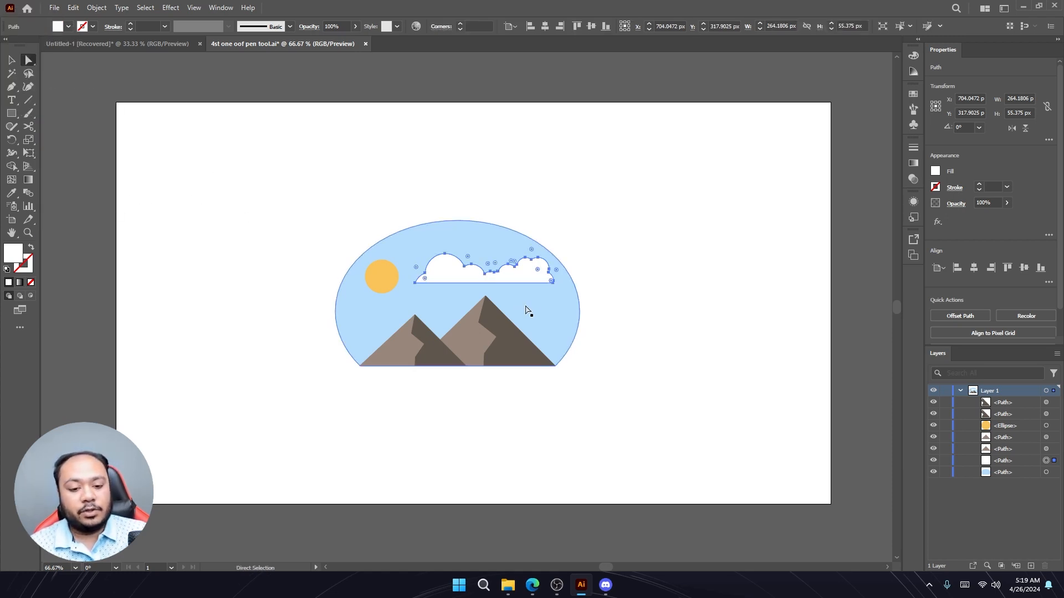
pyautogui.click(543, 308)
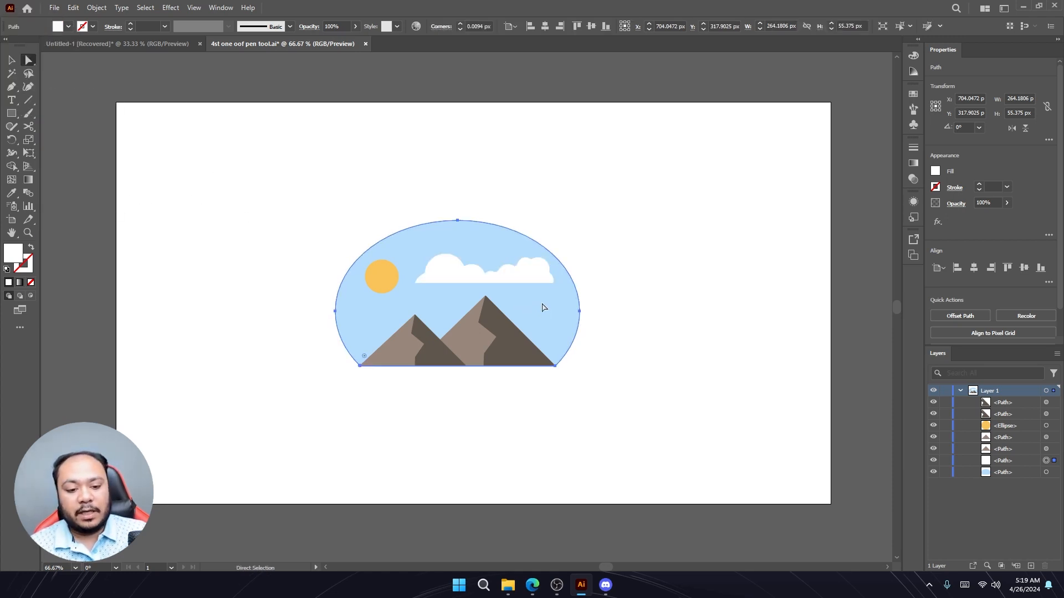
pyautogui.click(663, 301)
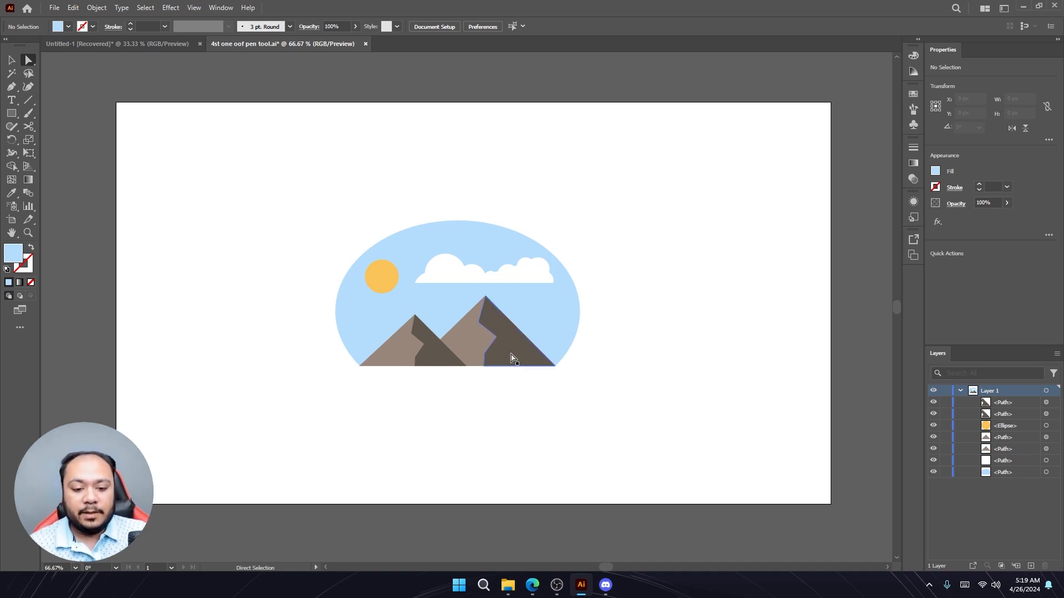
# - Zoom into the right mountain and move its middle inner anchor point slightly up and left
pyautogui.scroll(4, 511, 356)
pyautogui.click(490, 319)
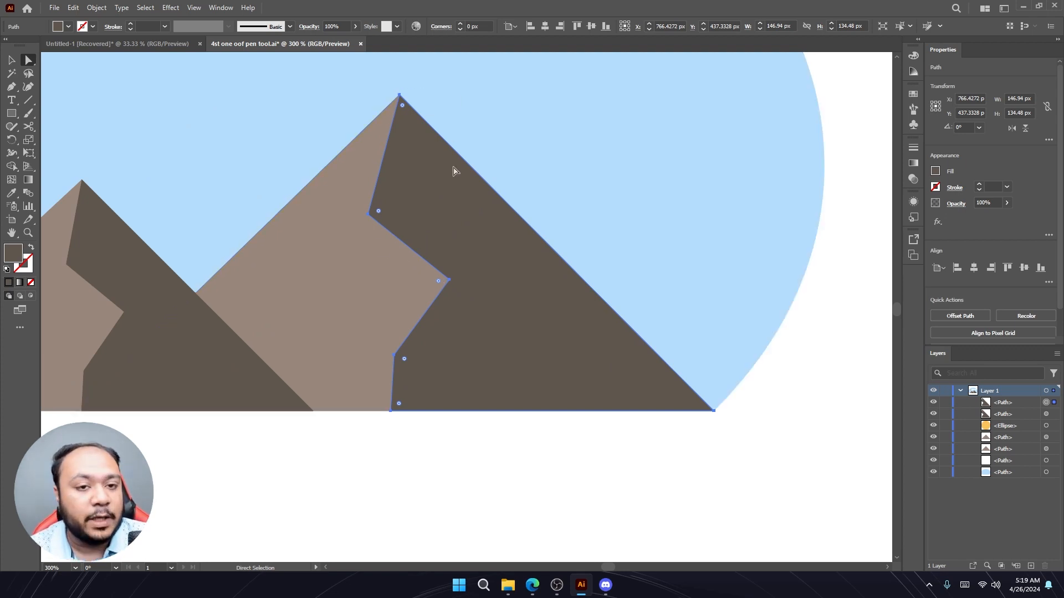
pyautogui.click(450, 282)
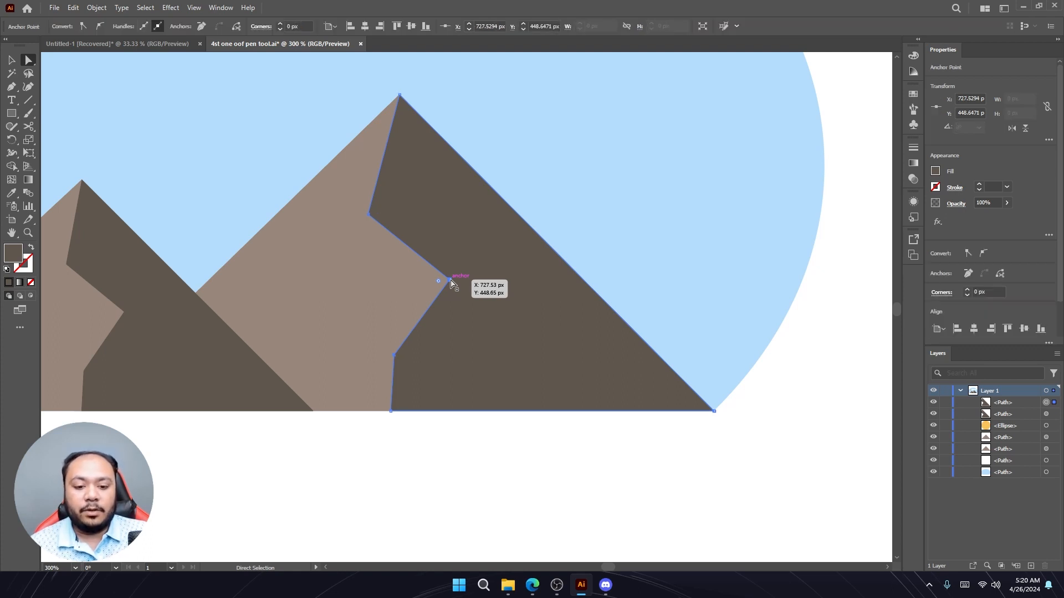
pyautogui.moveTo(450, 282)
pyautogui.mouseDown()
pyautogui.moveTo(416, 313)
pyautogui.moveTo(423, 278)
pyautogui.moveTo(457, 282)
pyautogui.moveTo(472, 311)
pyautogui.moveTo(482, 247)
pyautogui.moveTo(450, 189)
pyautogui.moveTo(464, 362)
pyautogui.moveTo(473, 301)
pyautogui.moveTo(434, 277)
pyautogui.mouseUp()
pyautogui.click(498, 295)
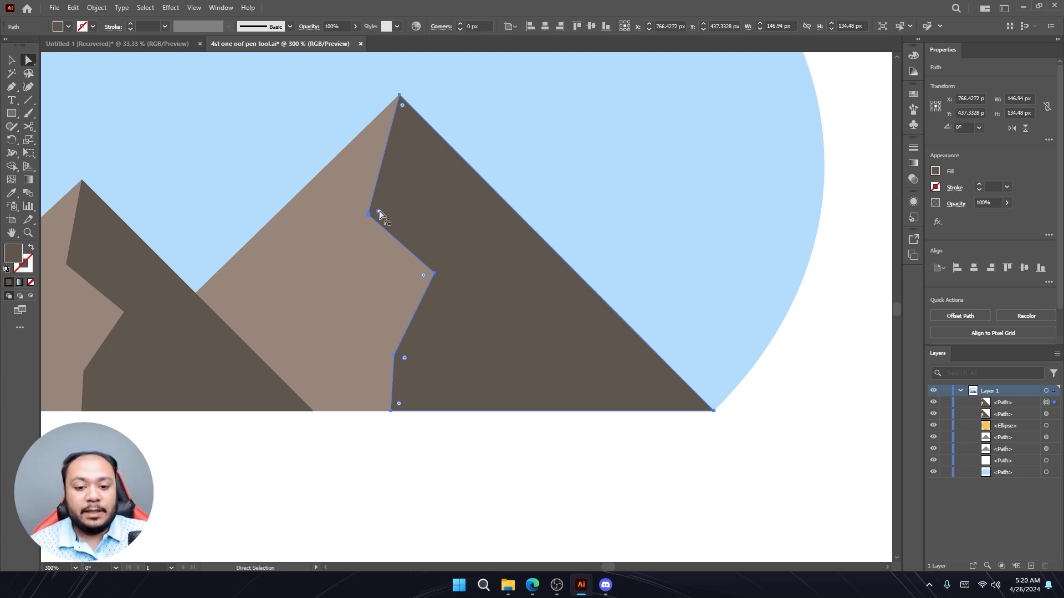
# - Try adjusting the upper inner anchor and round the right mountain's corners, then undo the rounding
pyautogui.moveTo(380, 214)
pyautogui.mouseDown()
pyautogui.moveTo(441, 216)
pyautogui.moveTo(367, 219)
pyautogui.mouseUp()
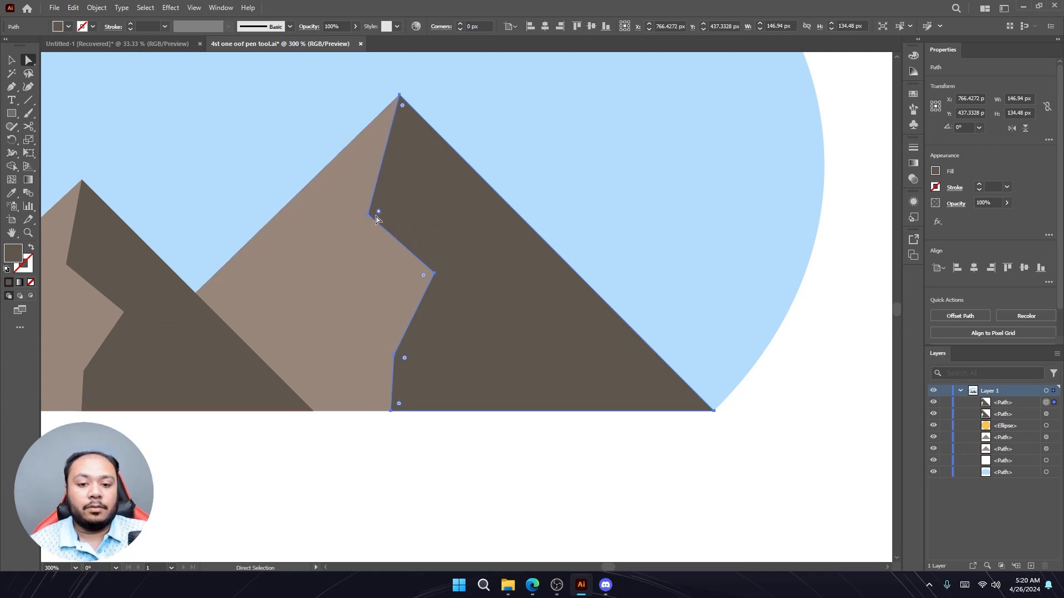
pyautogui.moveTo(380, 214)
pyautogui.mouseDown()
pyautogui.moveTo(414, 214)
pyautogui.moveTo(368, 217)
pyautogui.mouseUp()
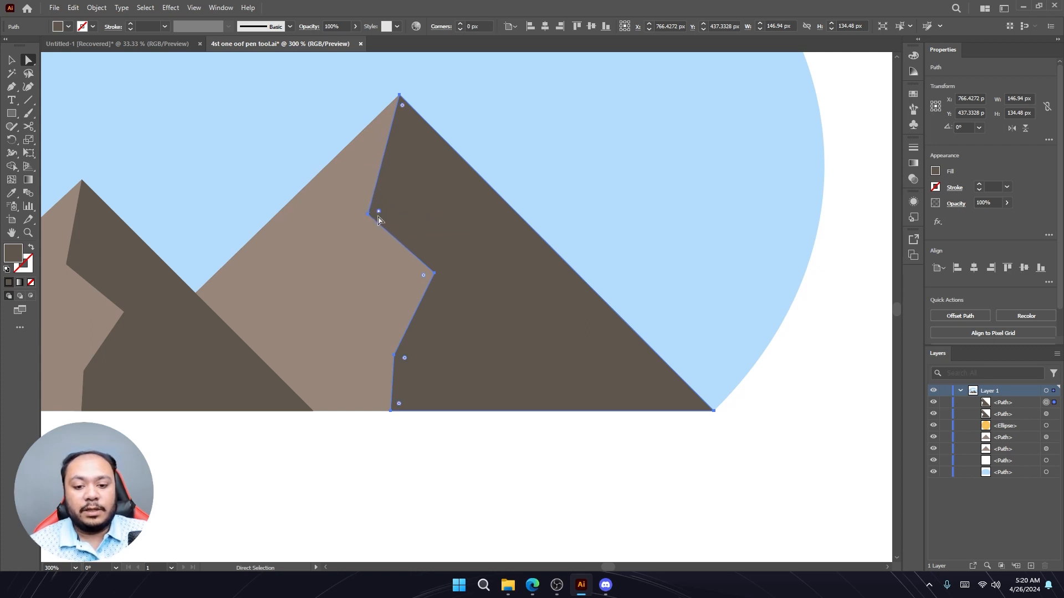
pyautogui.click(364, 232)
pyautogui.click(389, 219)
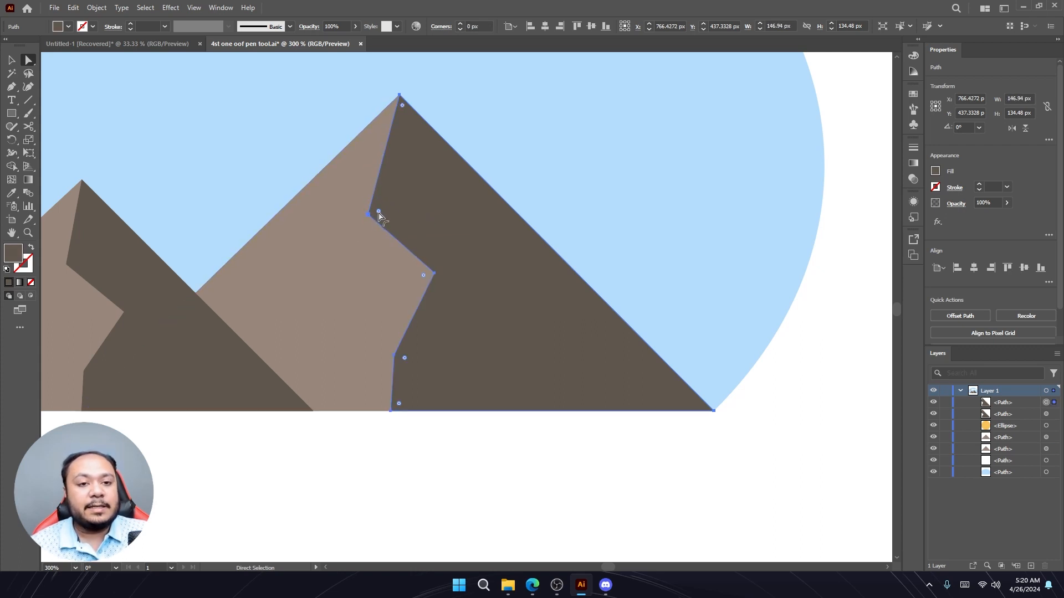
pyautogui.moveTo(379, 213); pyautogui.dragTo(408, 216)
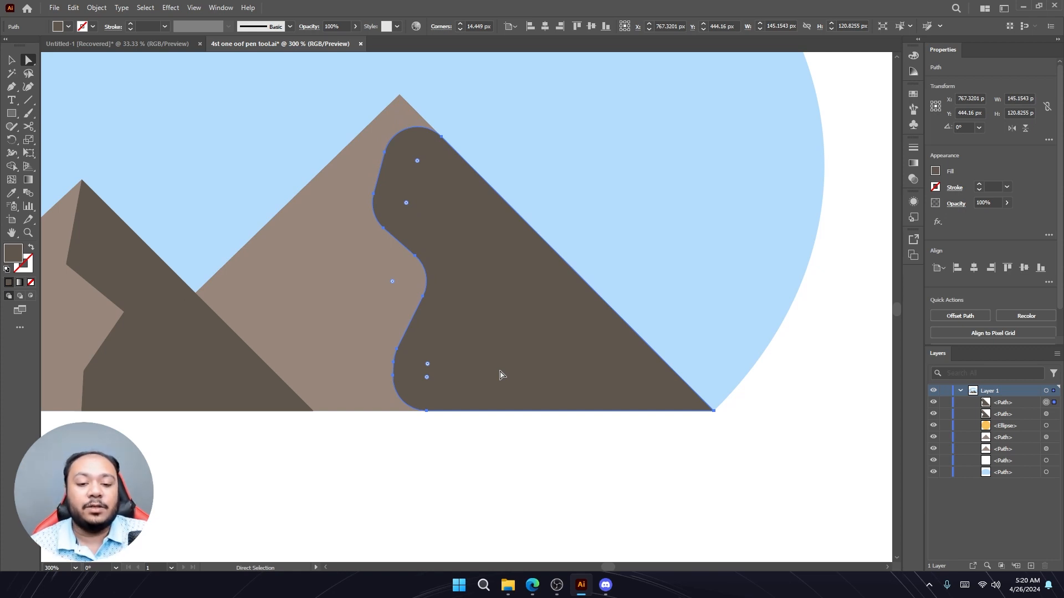
pyautogui.press('v')
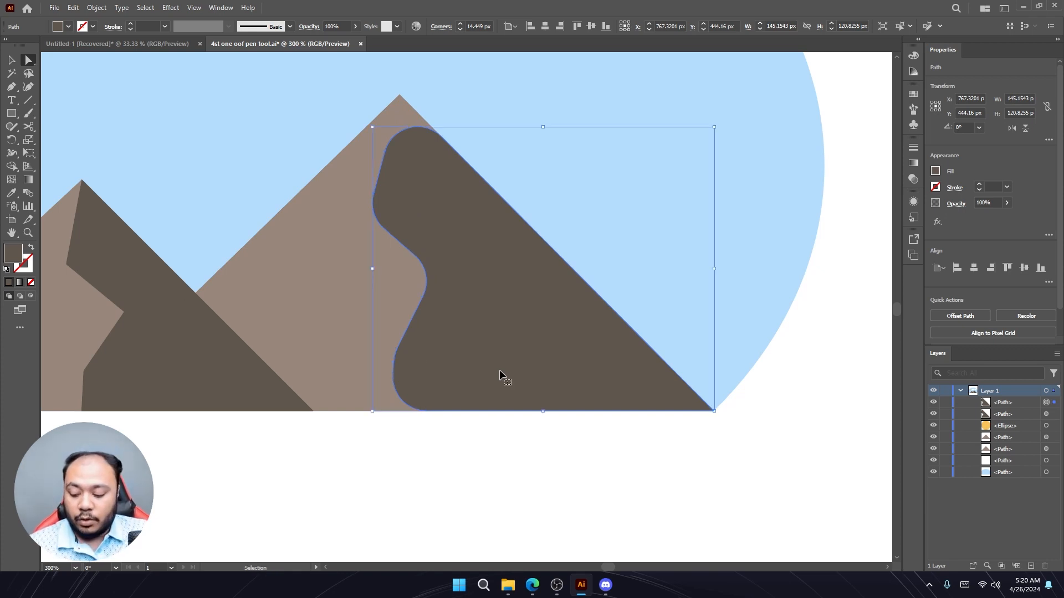
pyautogui.hotkey('ctrl', 'z')
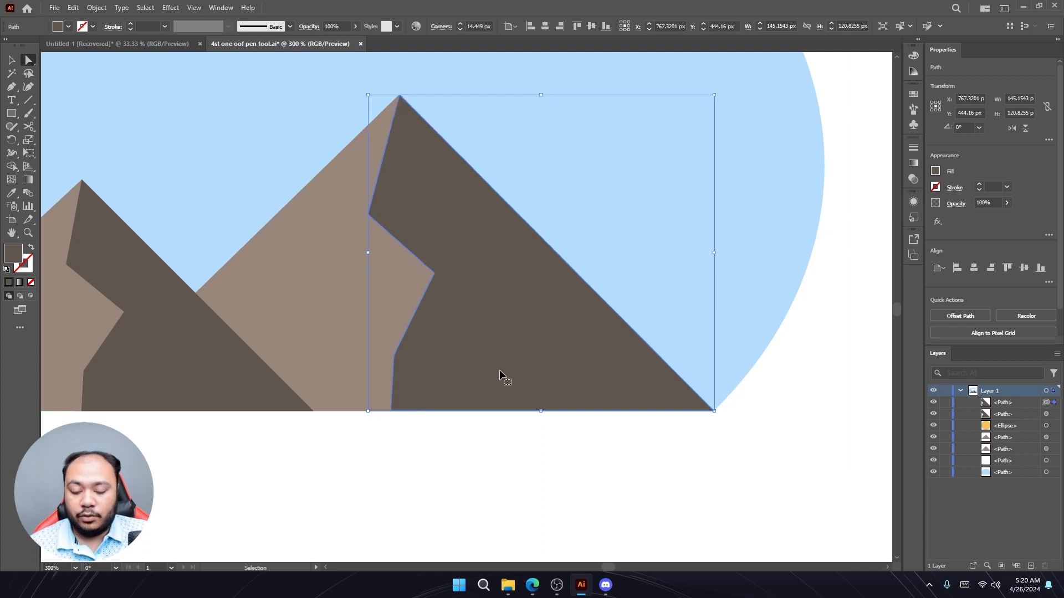
pyautogui.press('a')
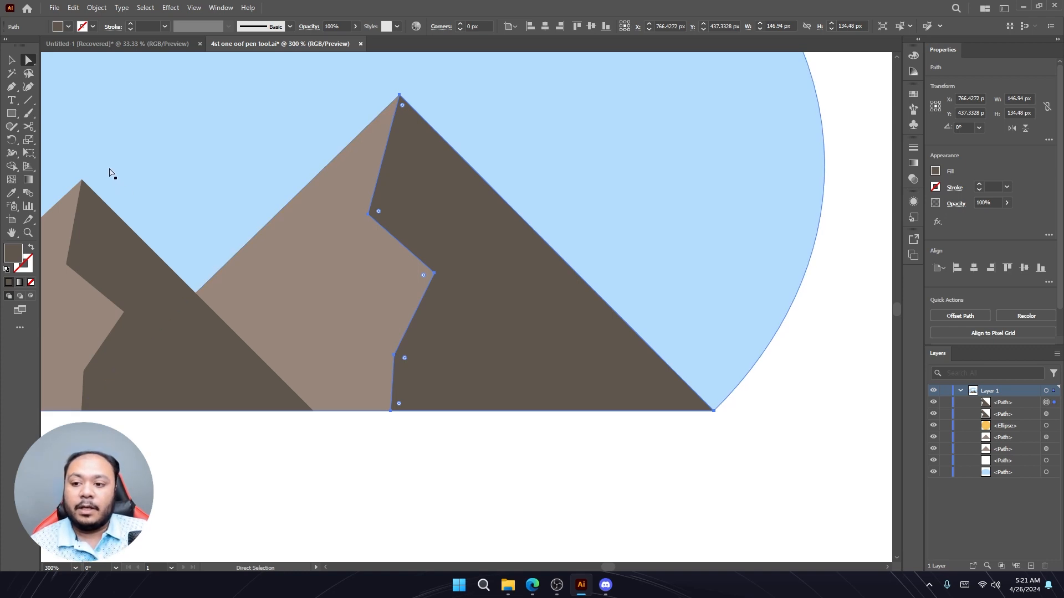
pyautogui.click(12, 86)
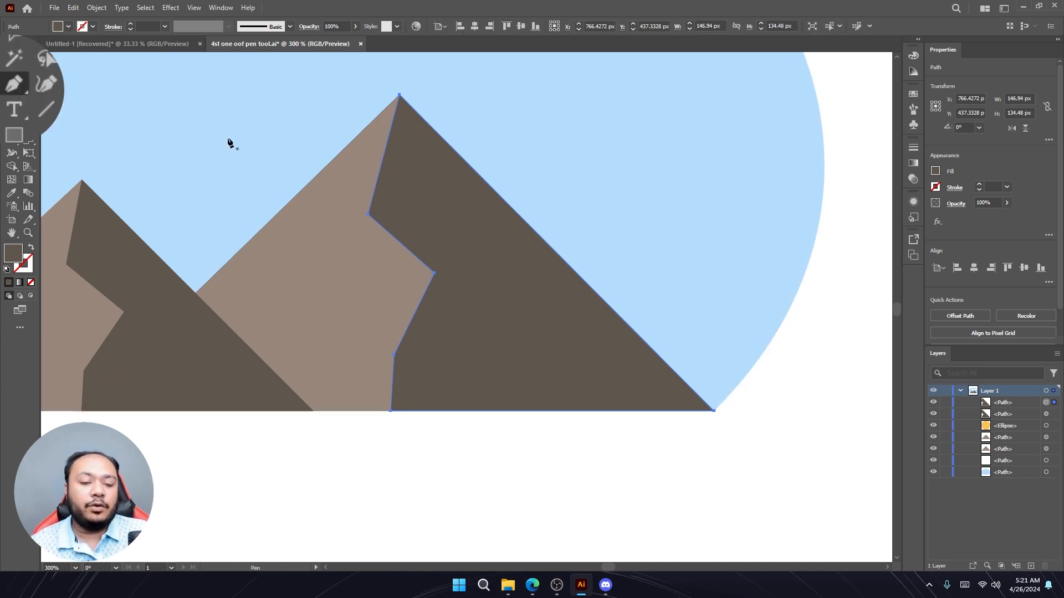
pyautogui.click(18, 63)
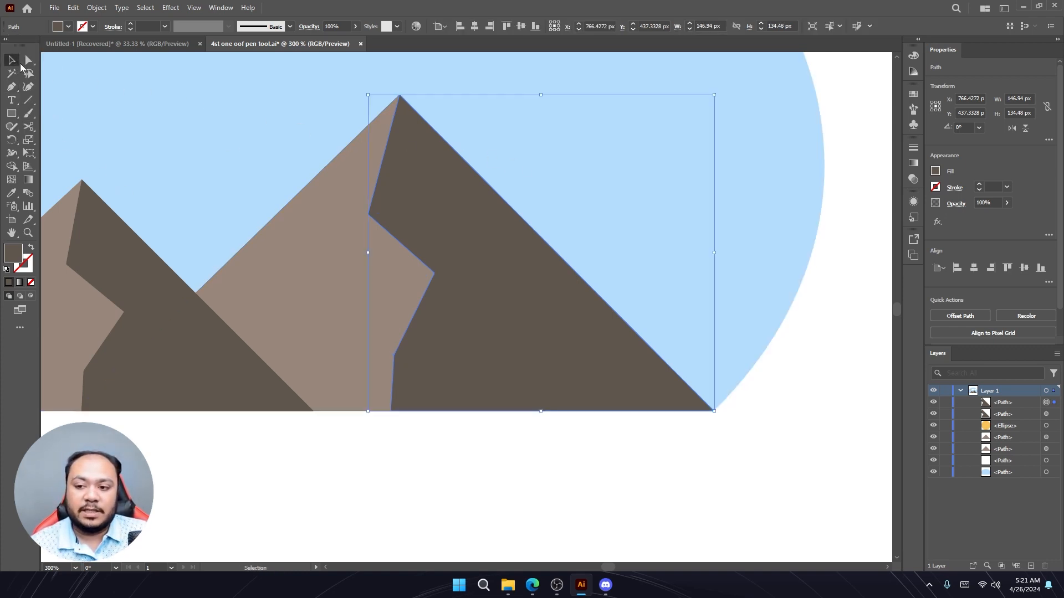
pyautogui.click(225, 137)
pyautogui.click(335, 438)
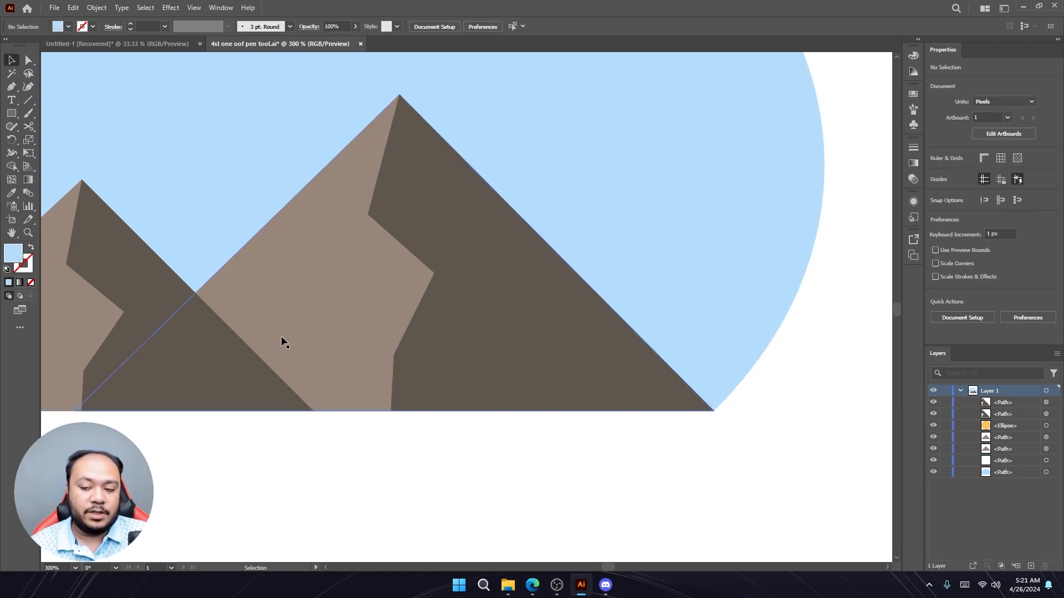
pyautogui.click(11, 86)
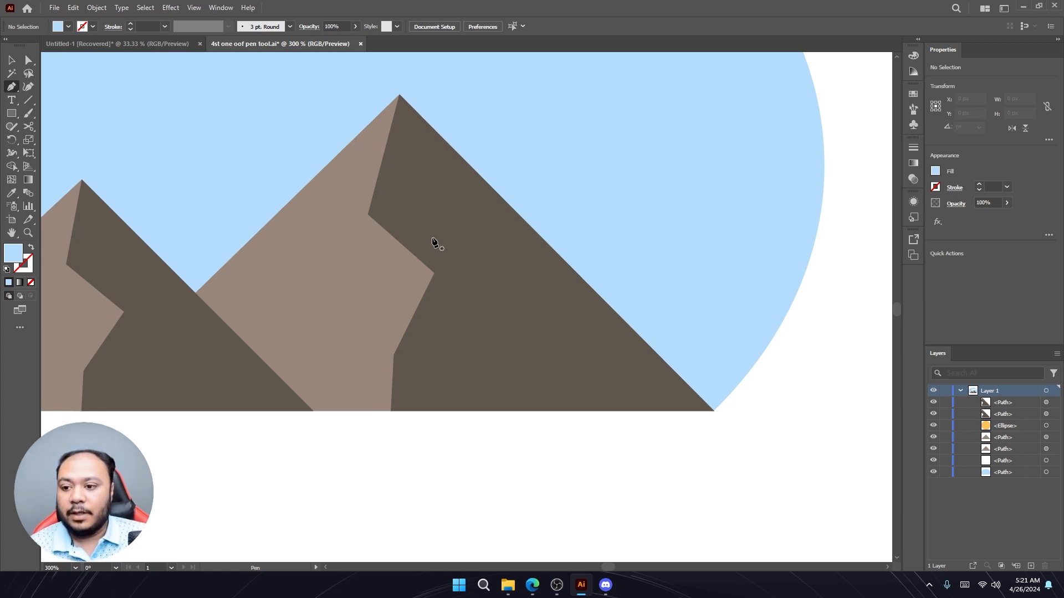
# - Switch to the Untitled-1 document and add the text 'zarif' on the artboard with the Type tool
pyautogui.click(11, 100)
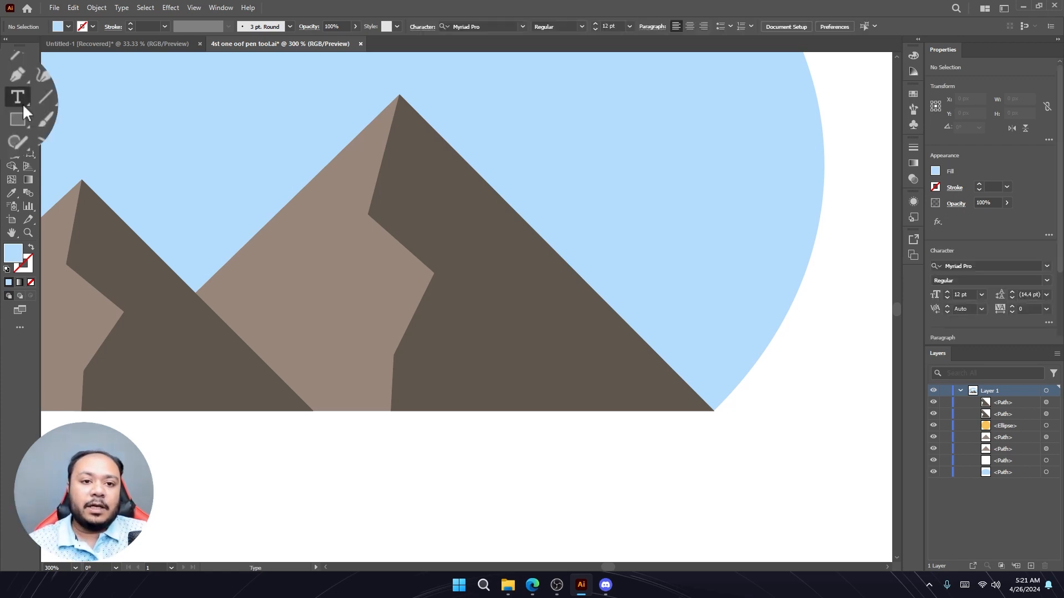
pyautogui.hotkey('ctrl', '1')
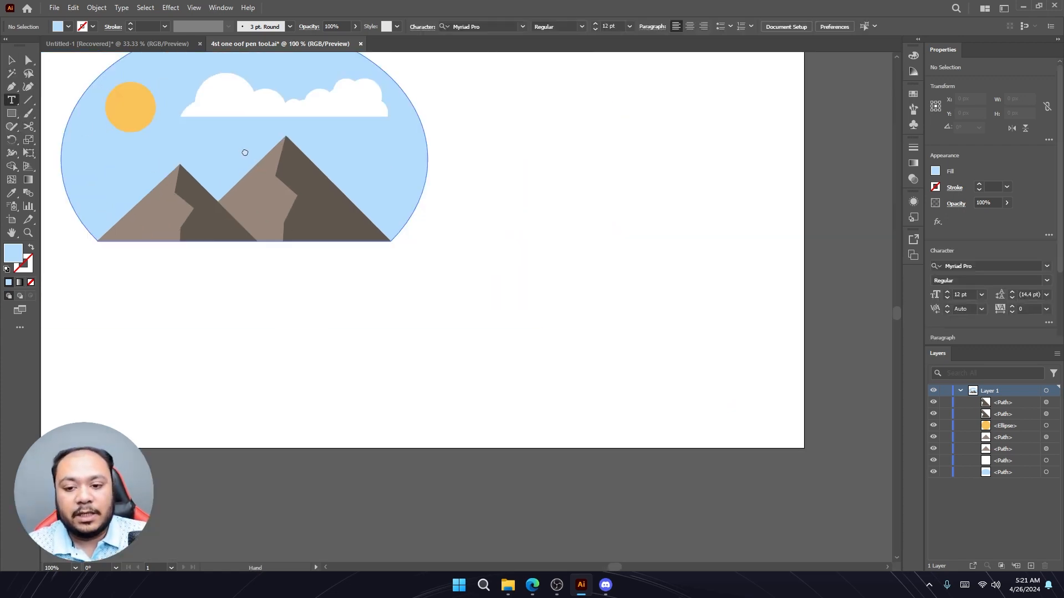
pyautogui.hotkey('ctrl', '0')
pyautogui.click(151, 46)
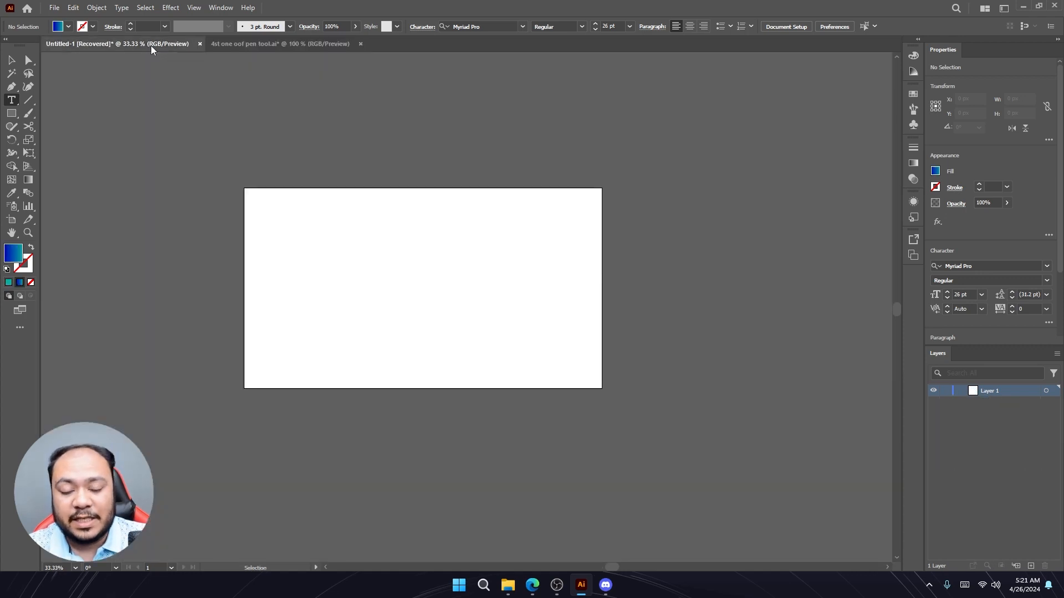
pyautogui.click(366, 248)
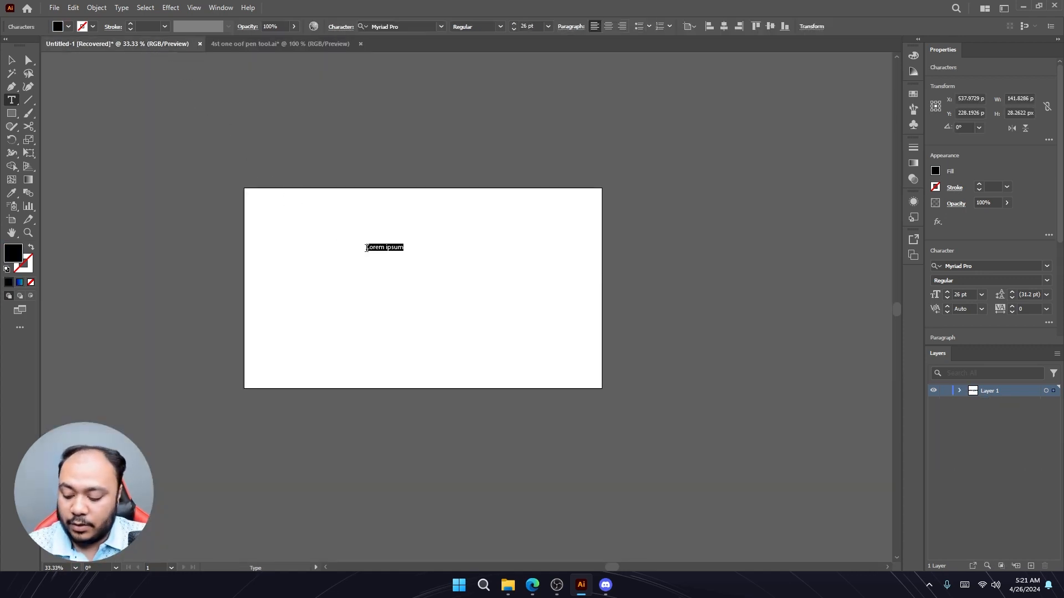
pyautogui.write('zarif')
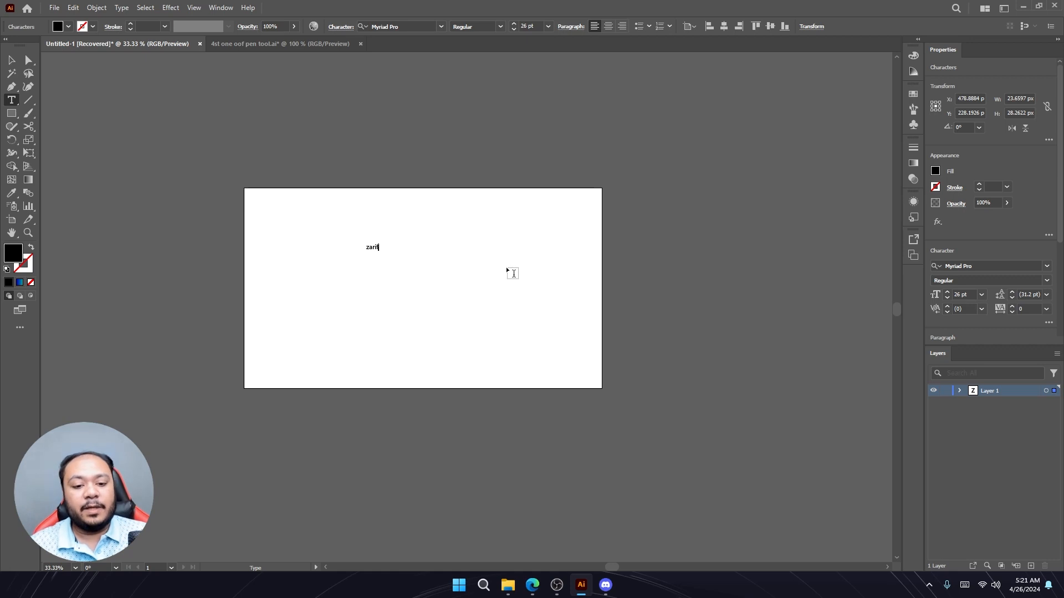
pyautogui.press('Escape')
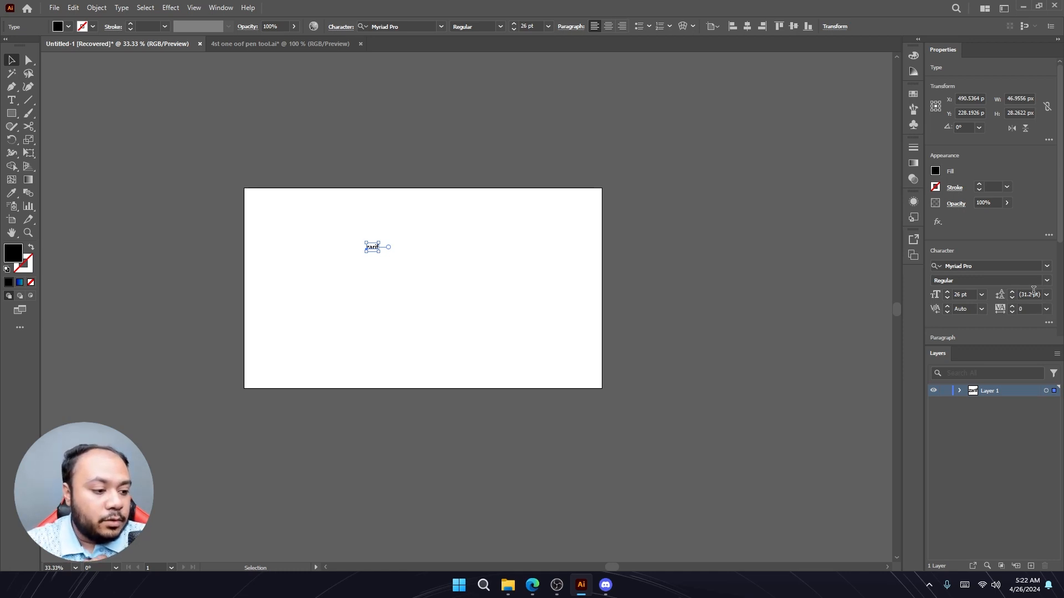
# - Set the text's font size to 42 pt
pyautogui.click(948, 294)
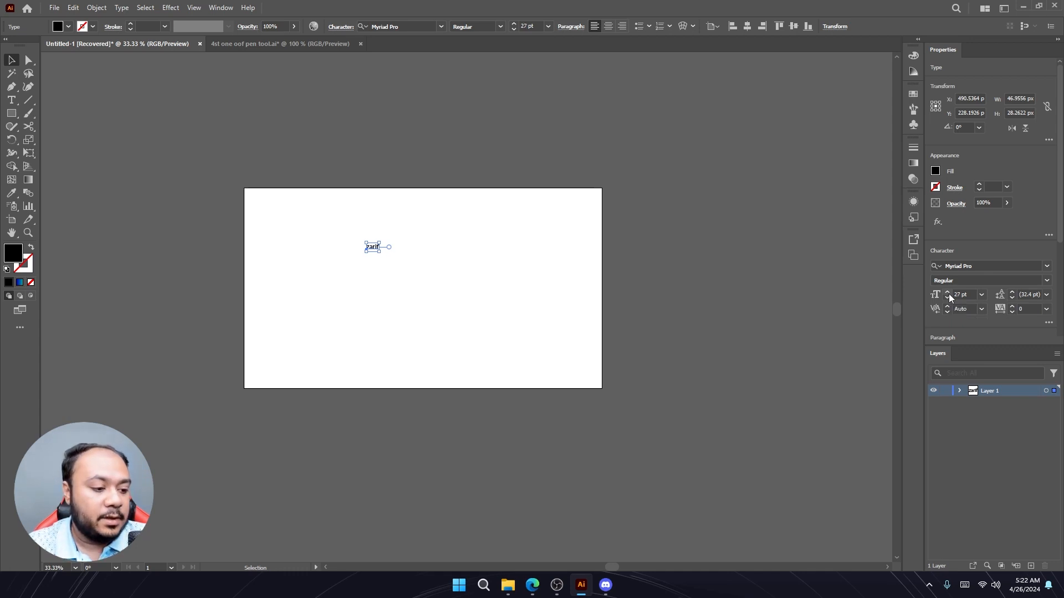
pyautogui.click(948, 293)
pyautogui.click(948, 293)
pyautogui.click(948, 293)
pyautogui.click(948, 294)
pyautogui.click(949, 294)
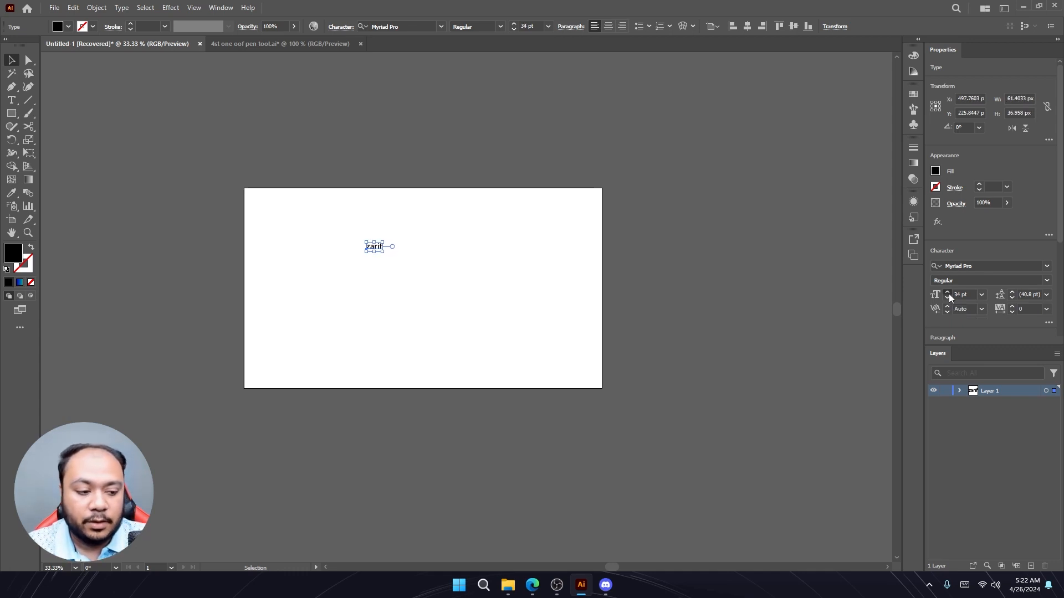
pyautogui.click(947, 298)
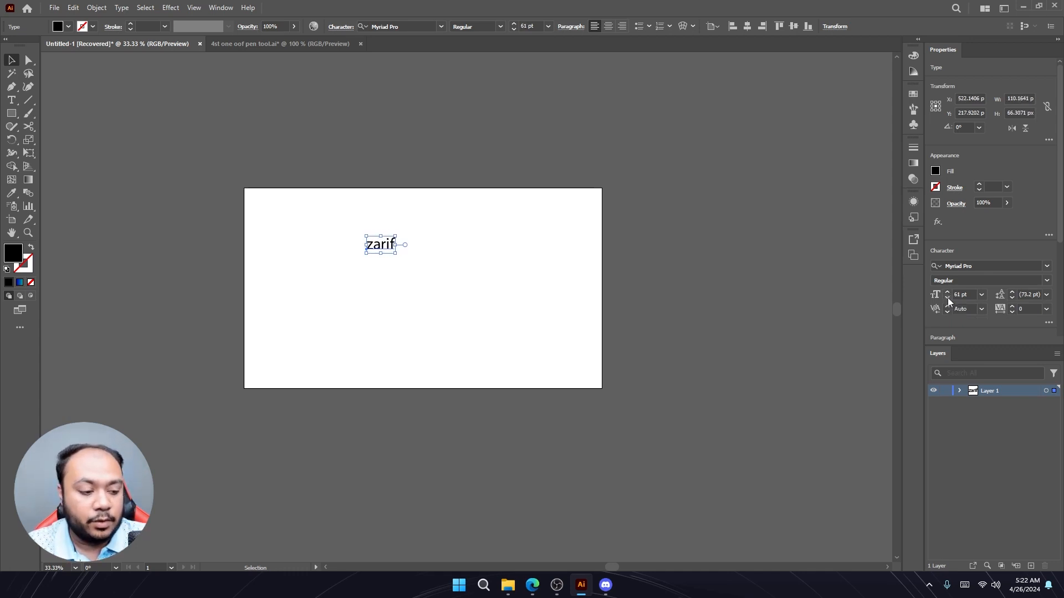
pyautogui.click(947, 298)
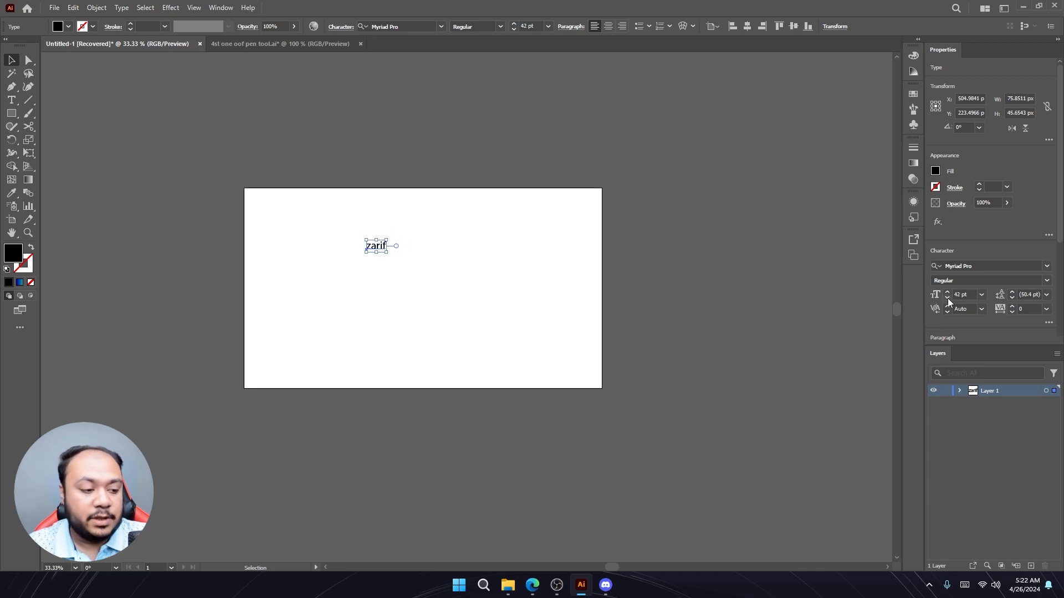
# - Browse the font family list for the selected text without changing the font
pyautogui.click(1048, 271)
pyautogui.scroll(-12, 961, 355)
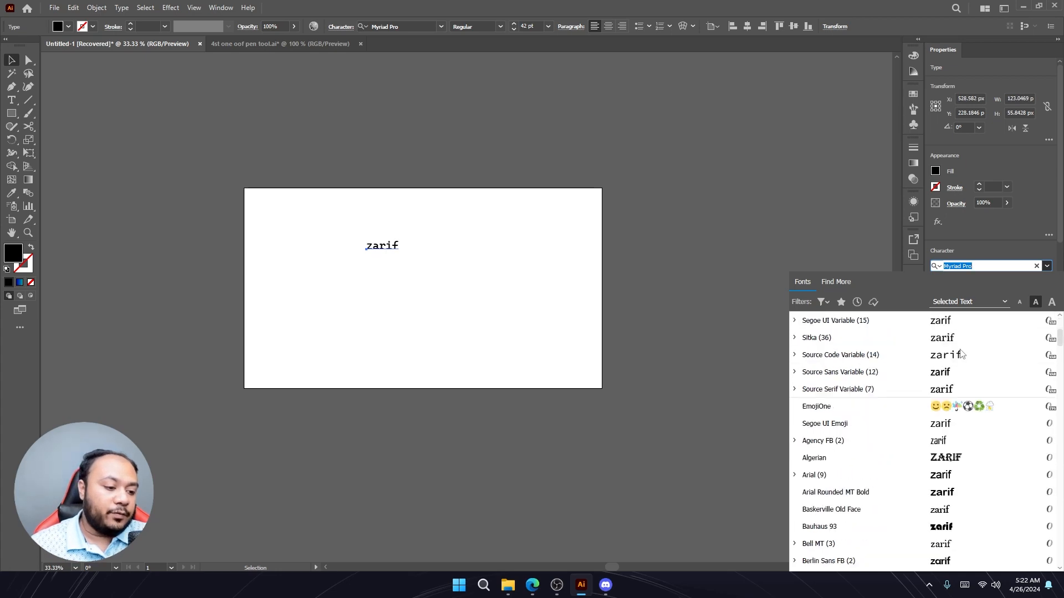
pyautogui.scroll(-3, 961, 354)
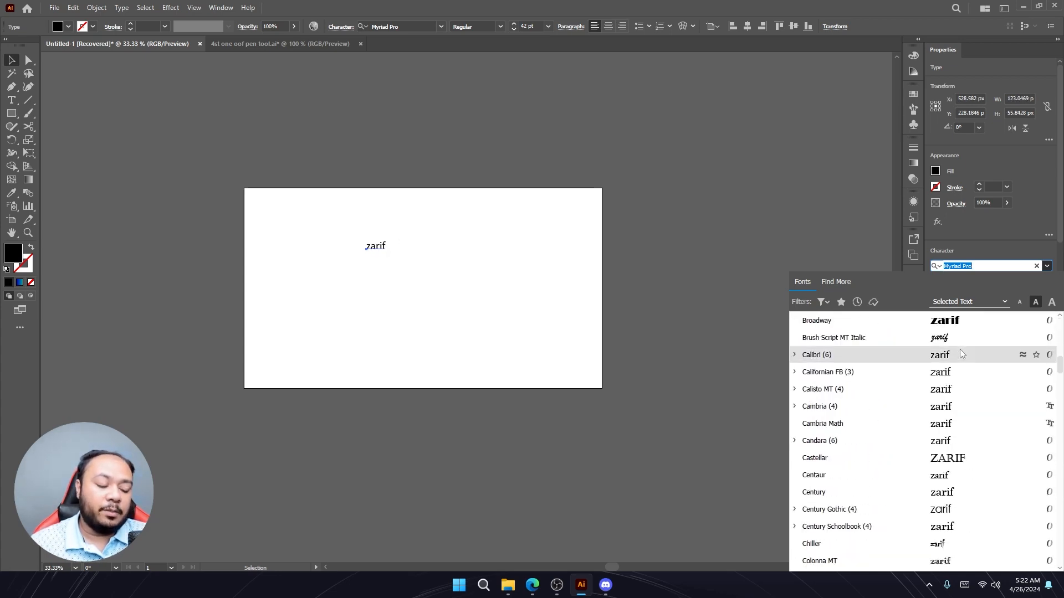
pyautogui.scroll(10, 961, 354)
pyautogui.scroll(2, 961, 355)
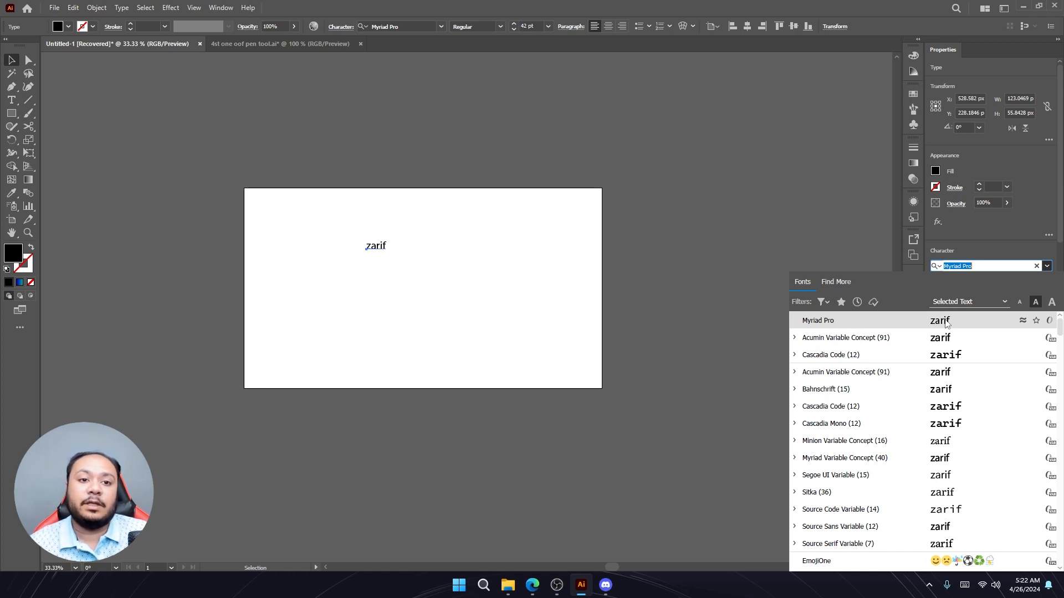
pyautogui.click(790, 224)
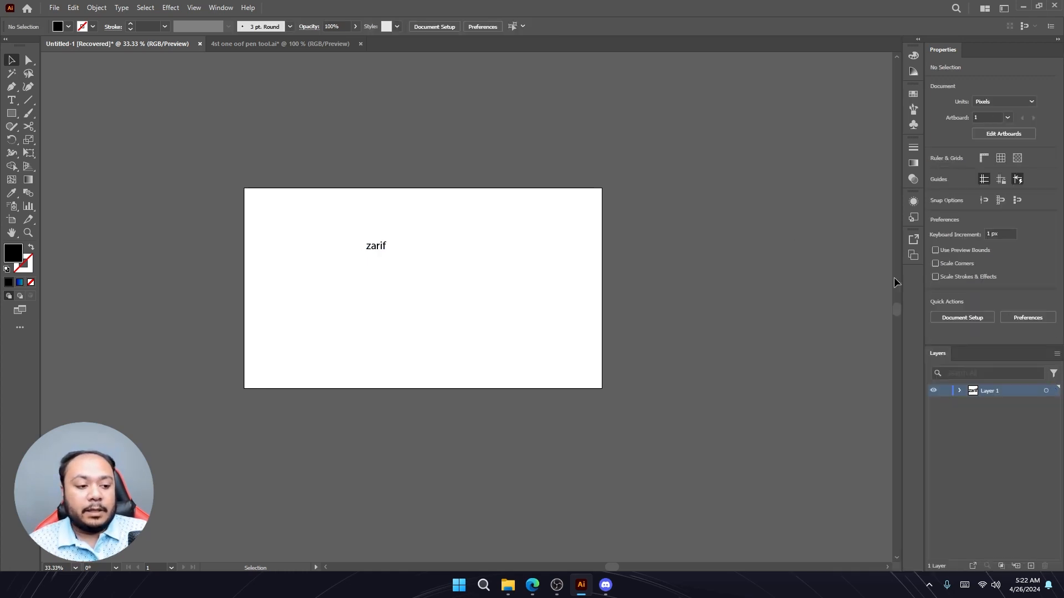
# - Draw a horizontal line 300 px long with the Line Segment tool on the artboard
pyautogui.click(28, 100)
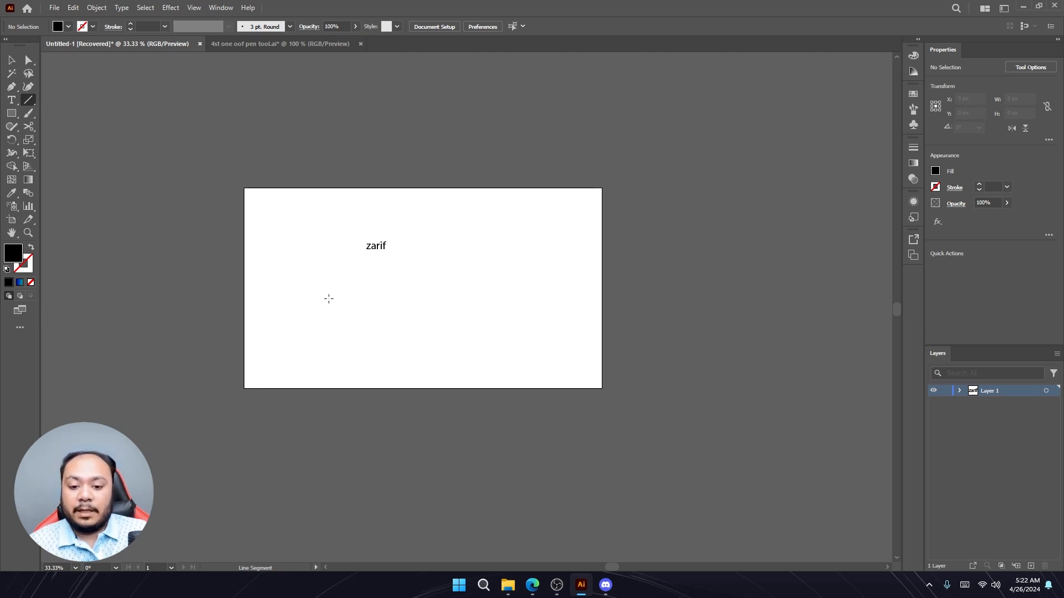
pyautogui.click(328, 298)
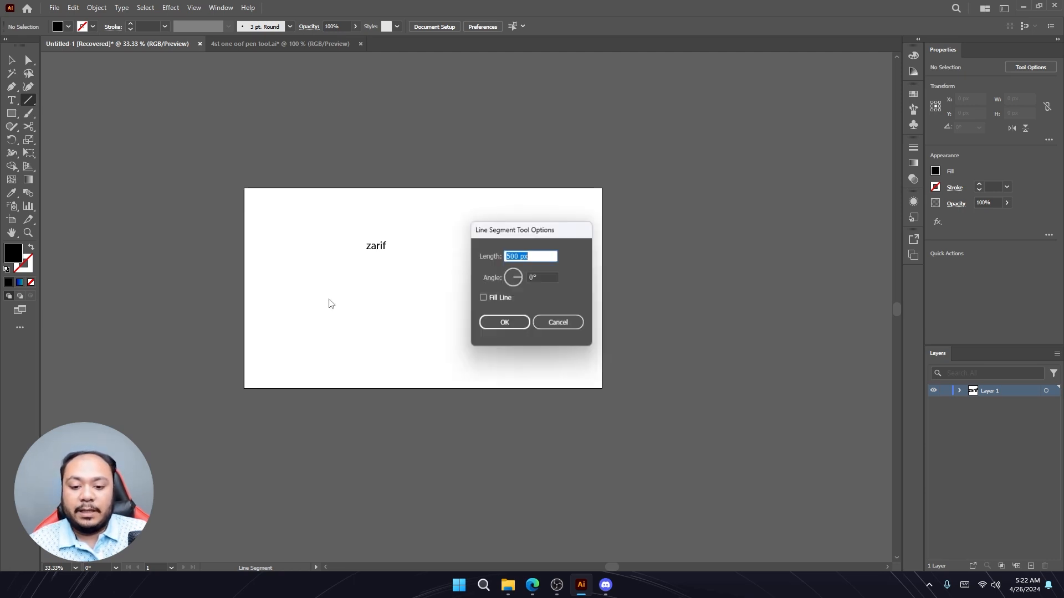
pyautogui.click(519, 256)
pyautogui.moveTo(519, 256); pyautogui.dragTo(505, 258)
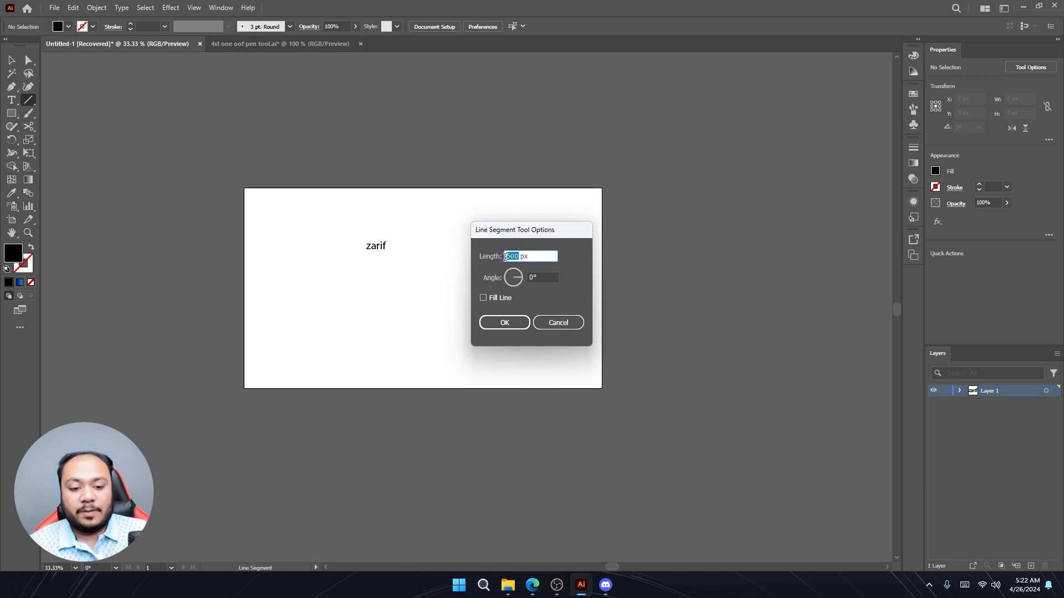
pyautogui.write('300')
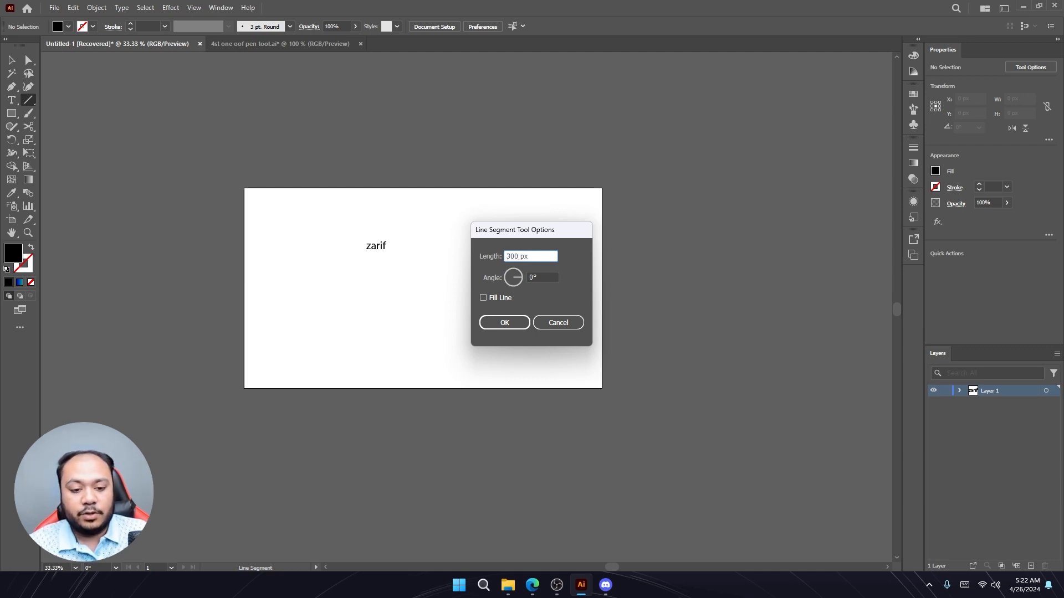
pyautogui.press('Return')
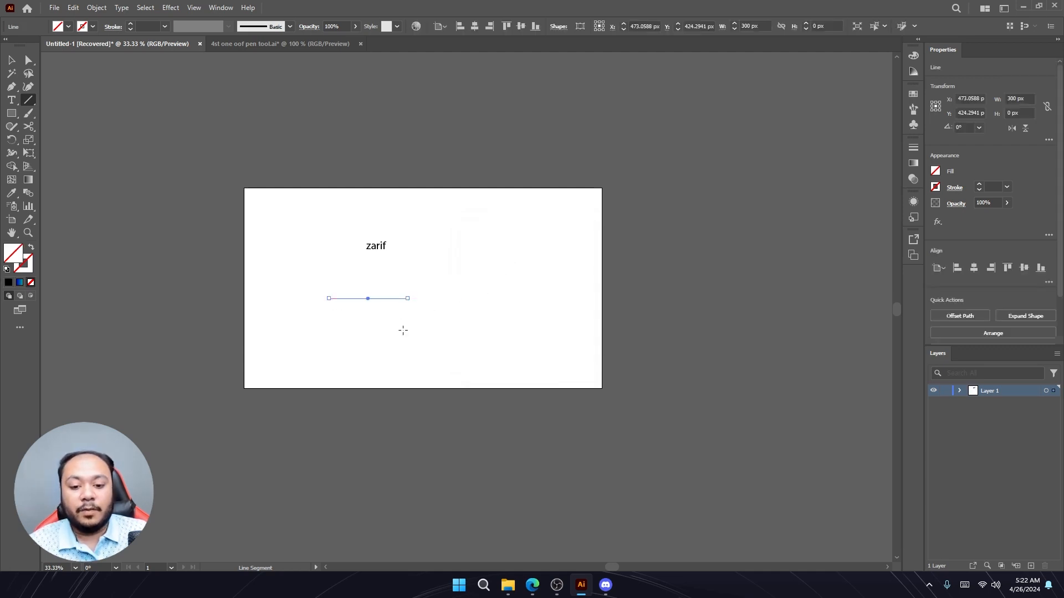
# - Delete the line
pyautogui.press('v')
pyautogui.press('Delete')
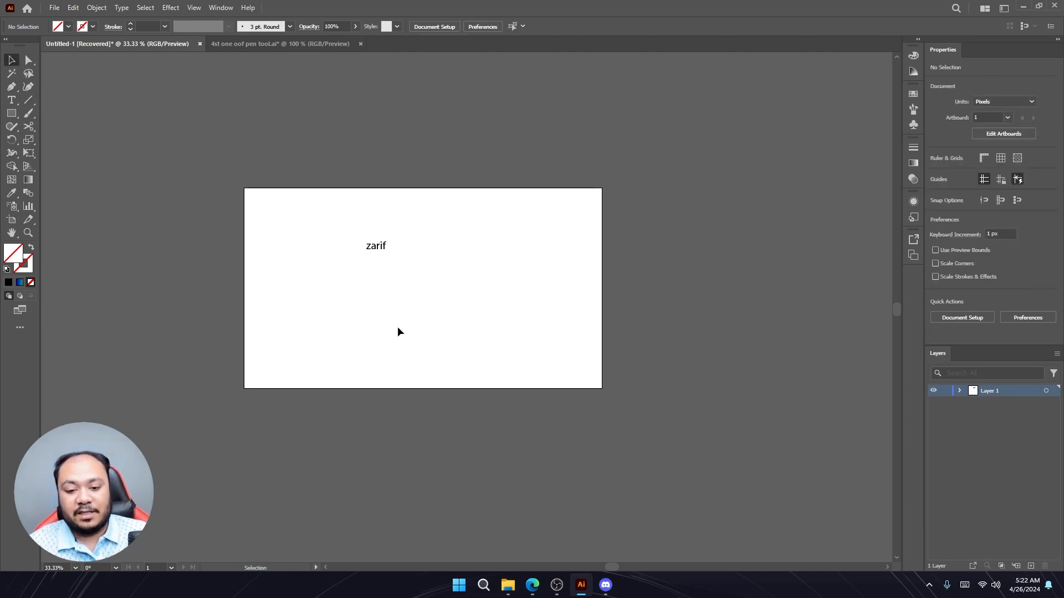
# - Select the line and step its stroke weight up and down, settling on 18 pt
pyautogui.click(379, 299)
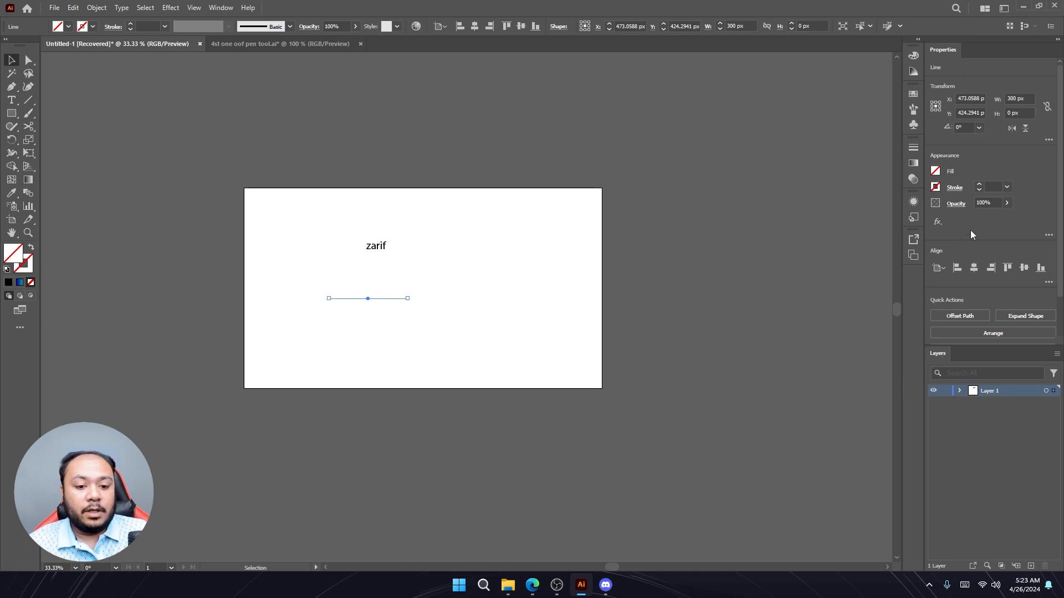
pyautogui.click(981, 187)
pyautogui.click(981, 186)
pyautogui.click(980, 186)
pyautogui.click(980, 186)
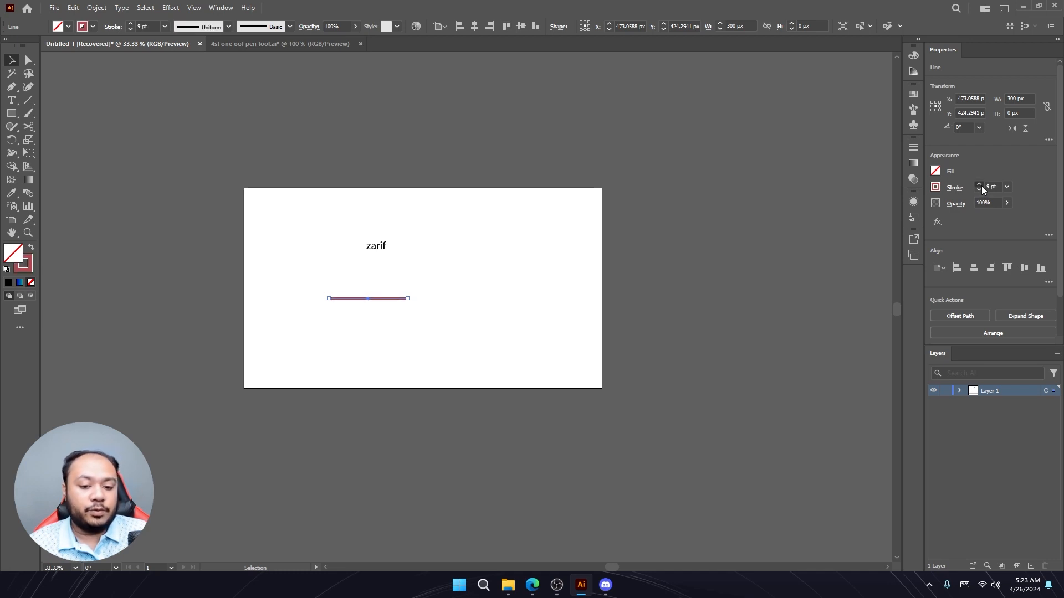
pyautogui.click(980, 186)
pyautogui.click(980, 186)
pyautogui.click(980, 187)
pyautogui.click(981, 186)
pyautogui.click(981, 187)
pyautogui.click(980, 186)
pyautogui.click(981, 187)
pyautogui.click(981, 186)
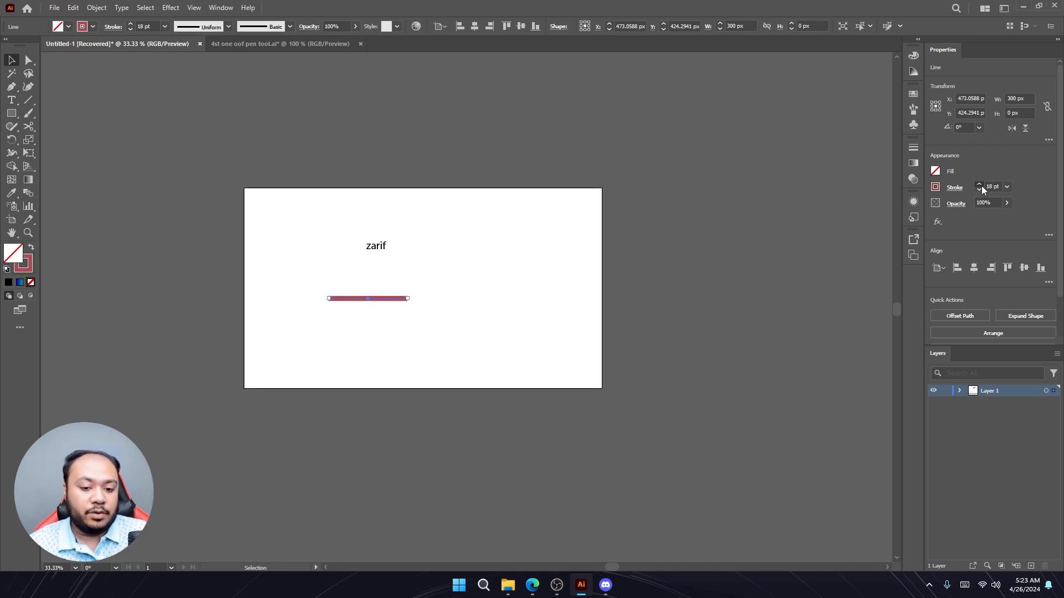
pyautogui.click(980, 186)
pyautogui.click(980, 186)
pyautogui.click(981, 191)
pyautogui.click(981, 191)
pyautogui.click(981, 191)
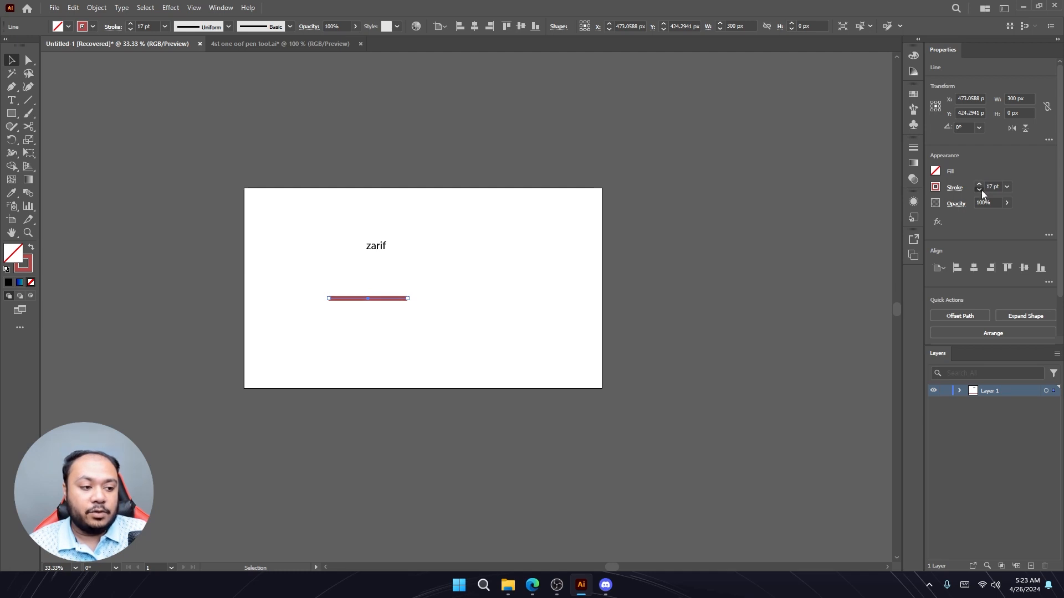
pyautogui.click(981, 190)
pyautogui.click(981, 191)
pyautogui.click(981, 190)
pyautogui.click(981, 190)
pyautogui.click(981, 191)
pyautogui.click(981, 190)
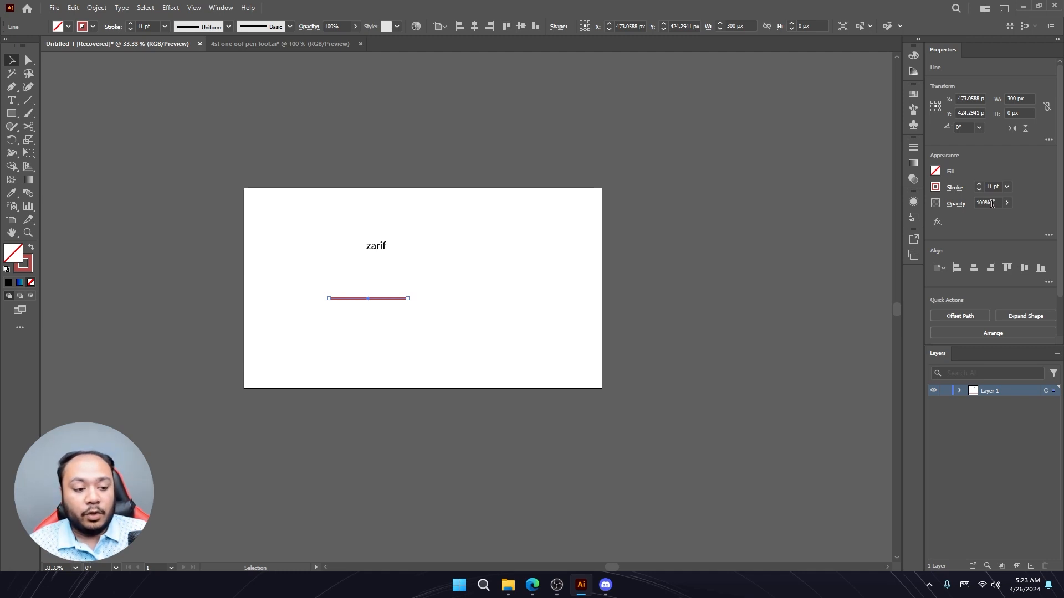
pyautogui.click(980, 184)
pyautogui.click(980, 184)
pyautogui.click(979, 184)
pyautogui.click(979, 184)
pyautogui.click(979, 184)
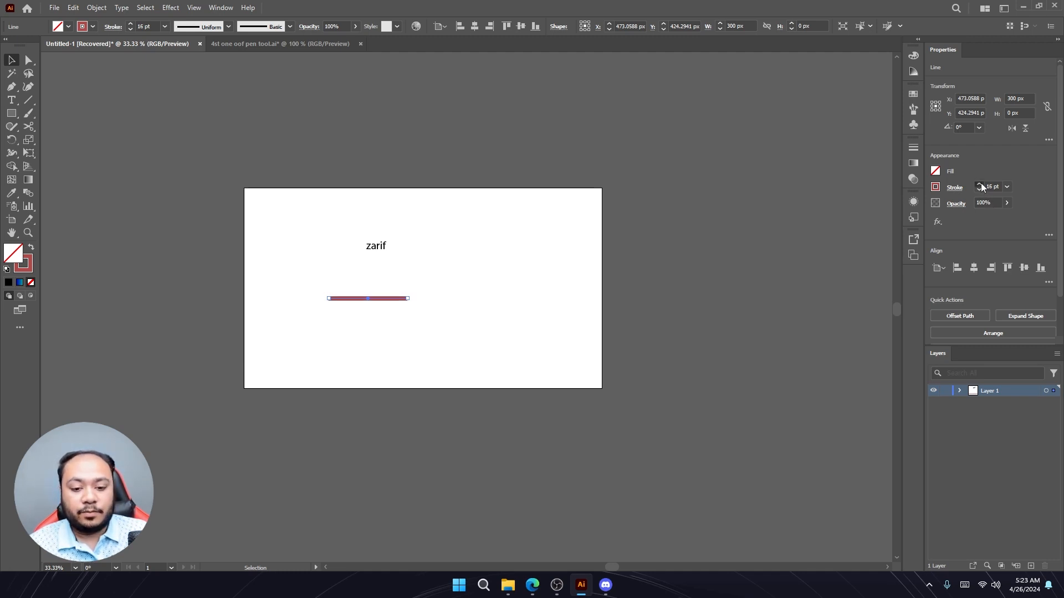
pyautogui.click(979, 185)
pyautogui.click(980, 185)
# - Try lowering the line's opacity with the slider, then restore it to 100%
pyautogui.click(1006, 205)
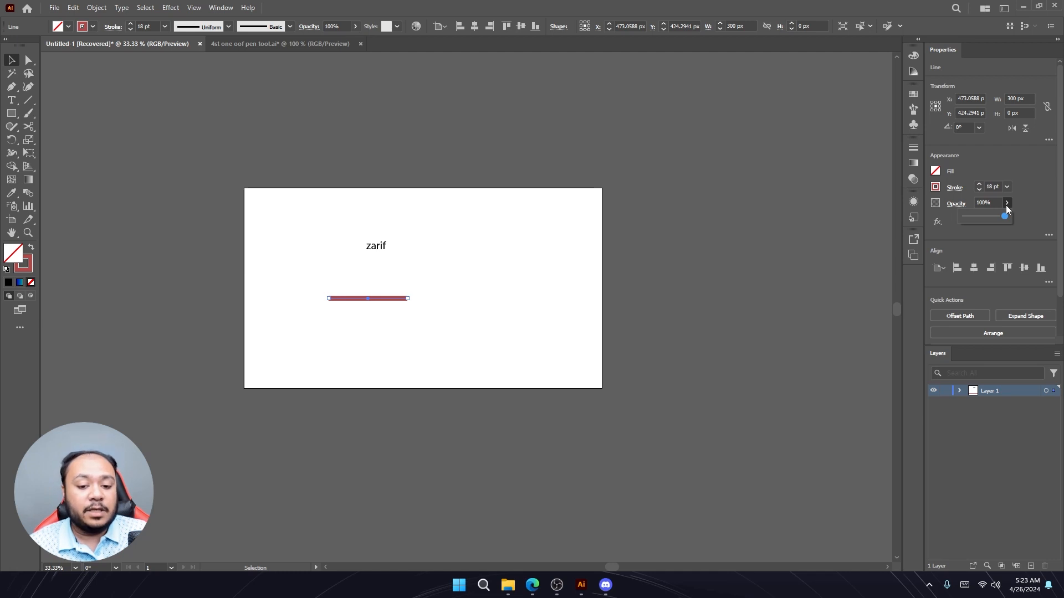
pyautogui.moveTo(1003, 220); pyautogui.dragTo(978, 221)
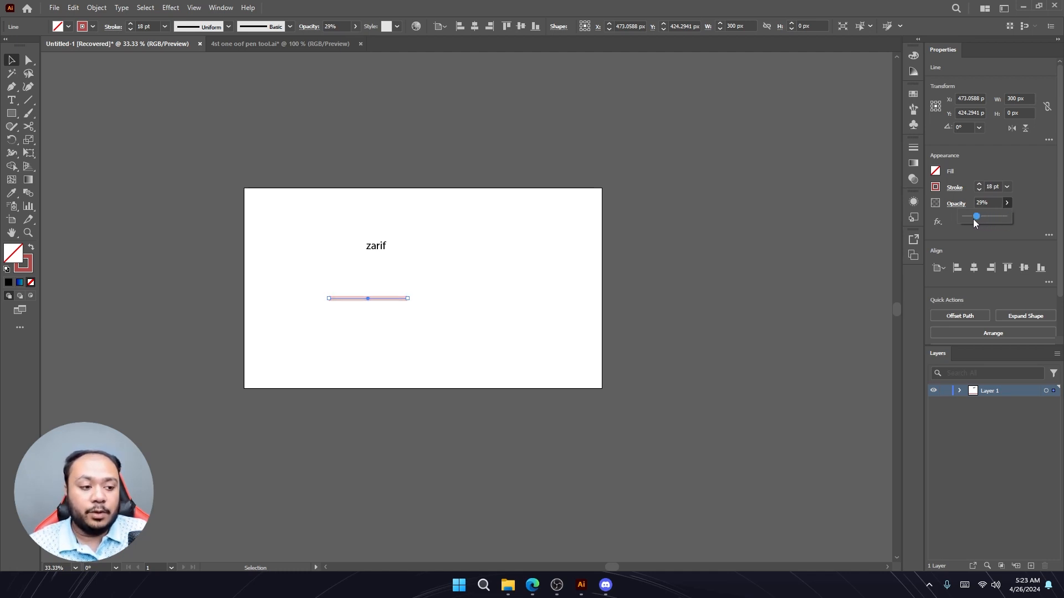
pyautogui.moveTo(973, 220); pyautogui.dragTo(1010, 221)
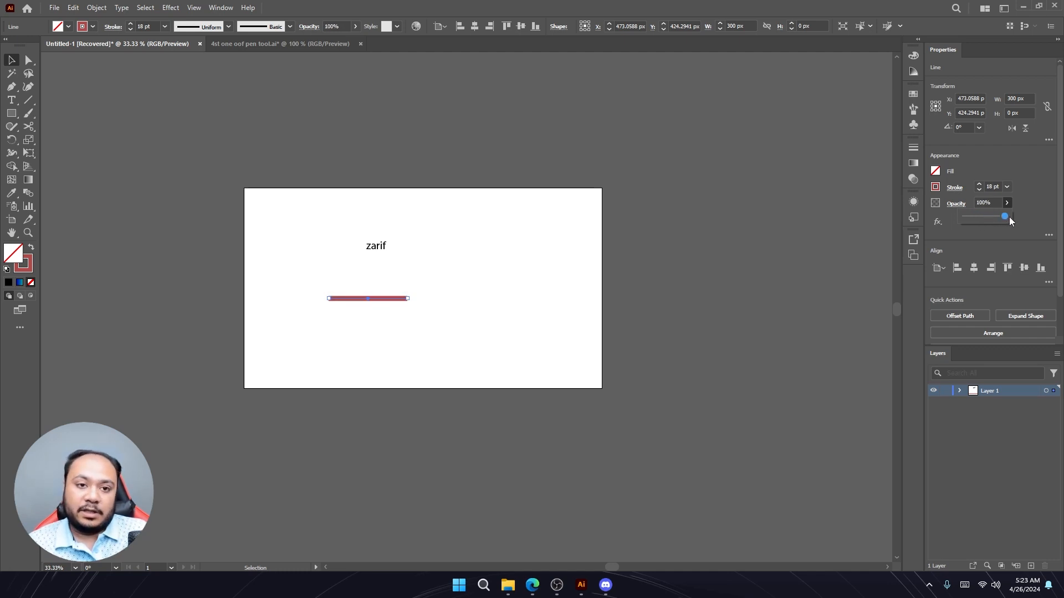
pyautogui.click(1038, 206)
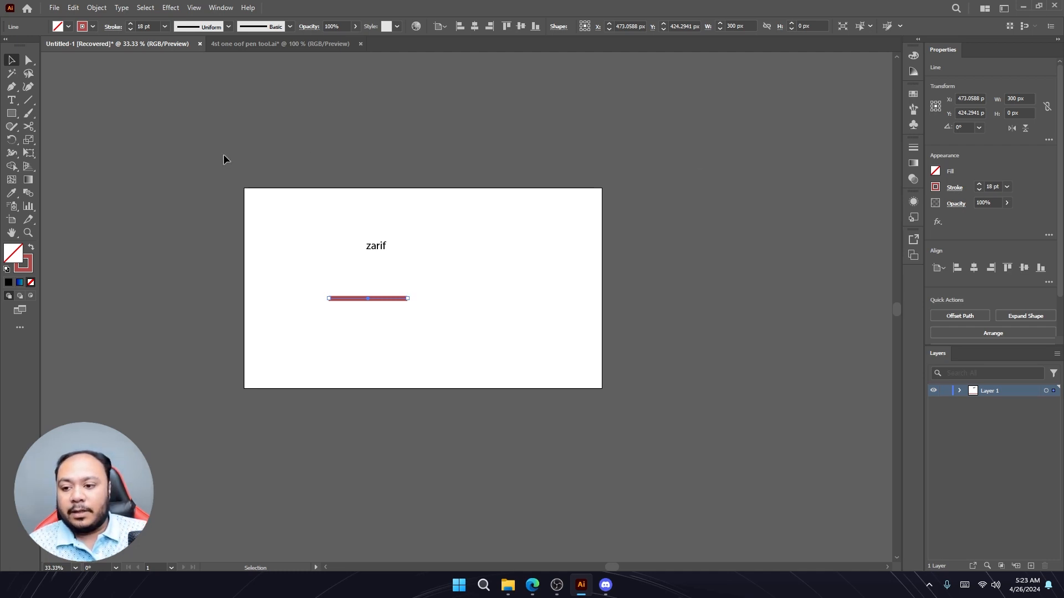
# - Draw a rectangle about 455 × 377 px on the artboard's right side with a red fill and no stroke
pyautogui.click(15, 117)
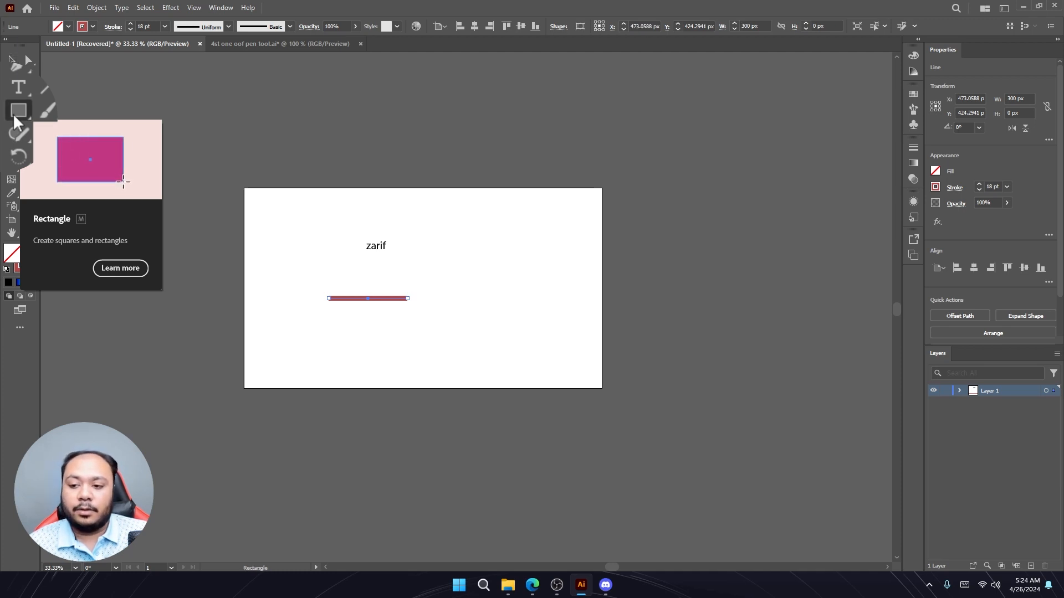
pyautogui.moveTo(432, 217); pyautogui.dragTo(554, 319)
pyautogui.click(31, 248)
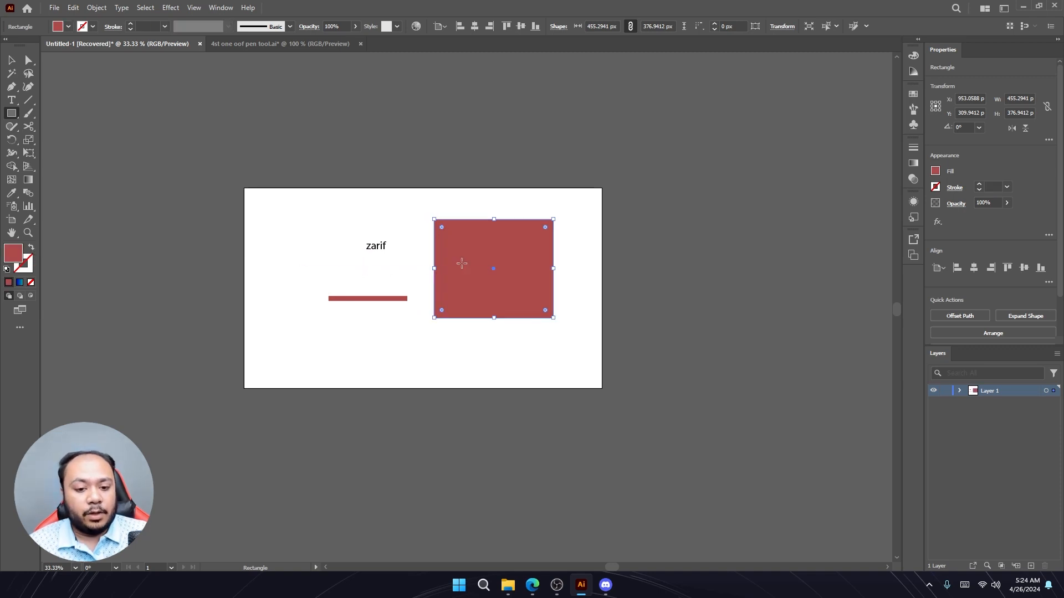
# - Drag the rectangle's top-left corner anchor up and to the left with Direct Selection, making a slanted quadrilateral
pyautogui.click(11, 59)
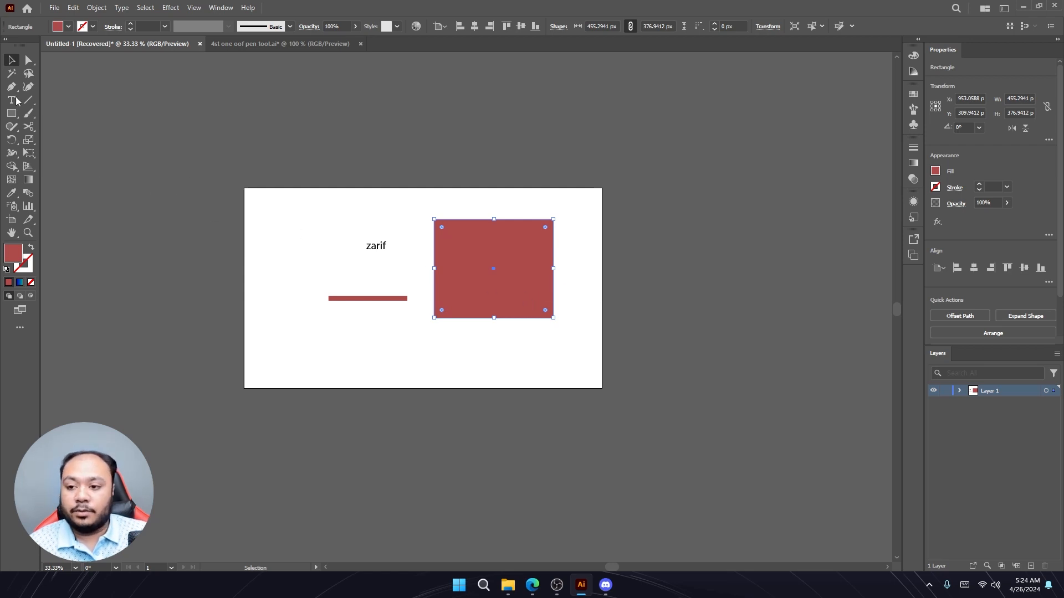
pyautogui.moveTo(559, 321); pyautogui.dragTo(534, 309)
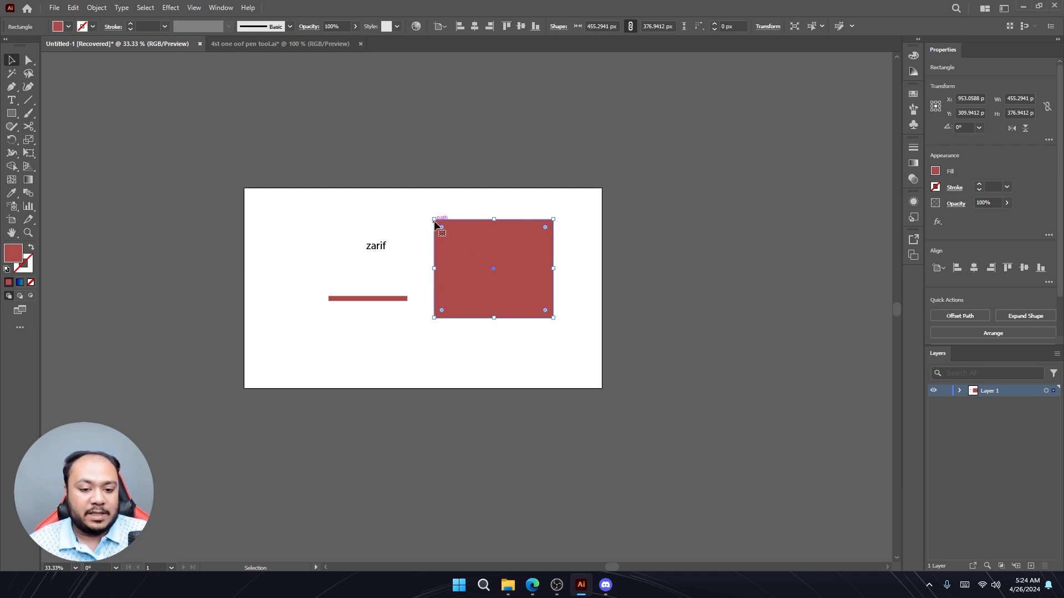
pyautogui.click(29, 60)
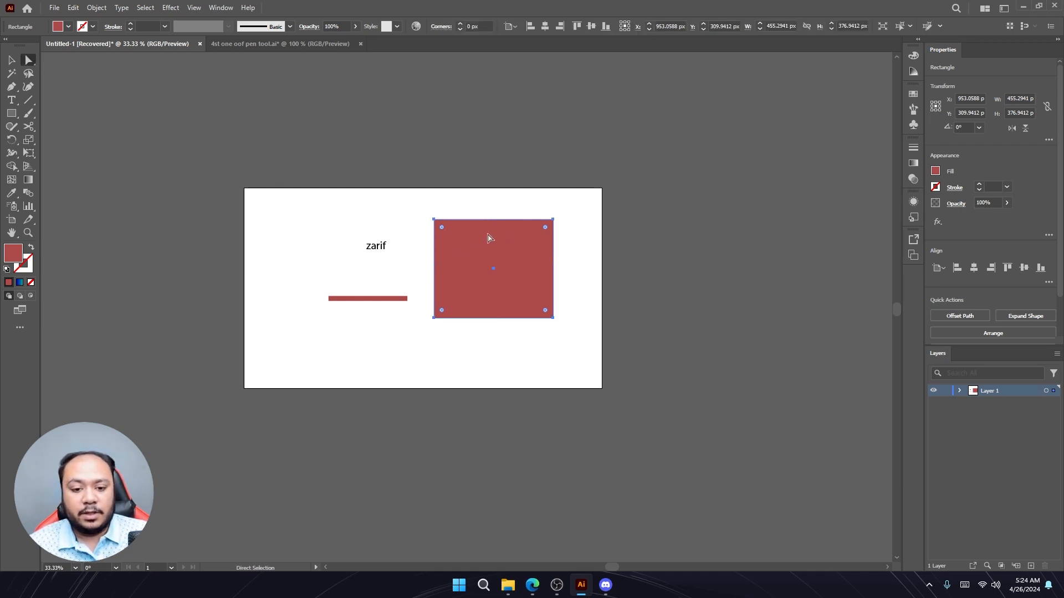
pyautogui.moveTo(433, 220); pyautogui.dragTo(391, 211)
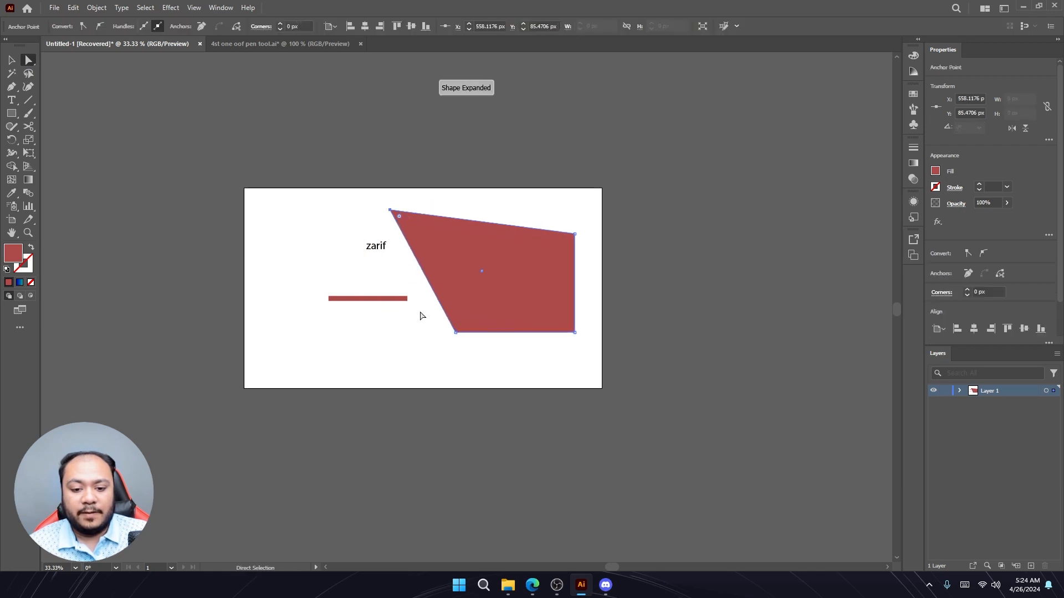
pyautogui.click(436, 325)
pyautogui.click(11, 60)
pyautogui.click(448, 251)
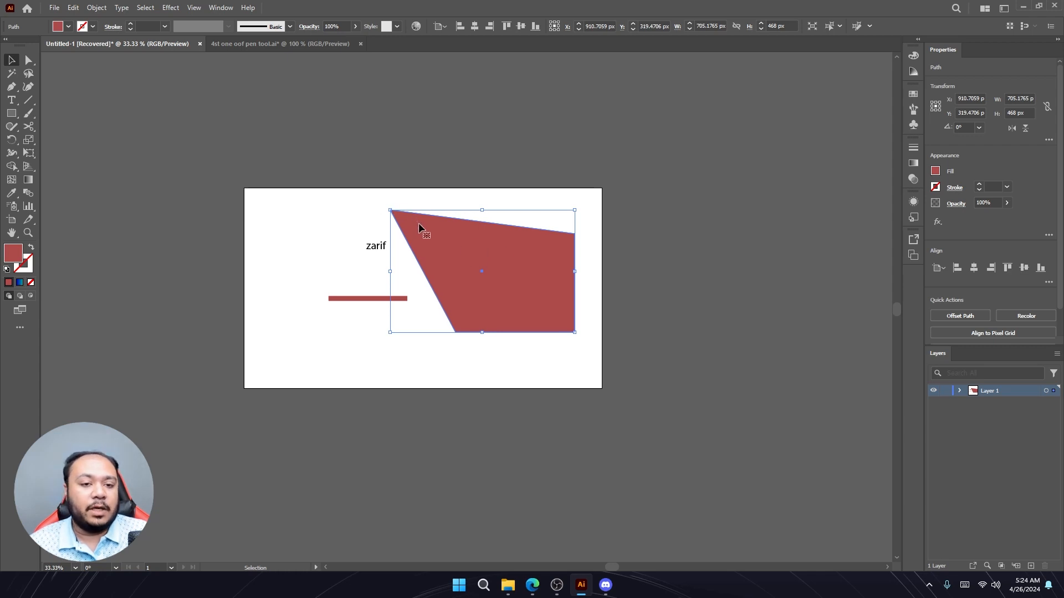
pyautogui.click(28, 64)
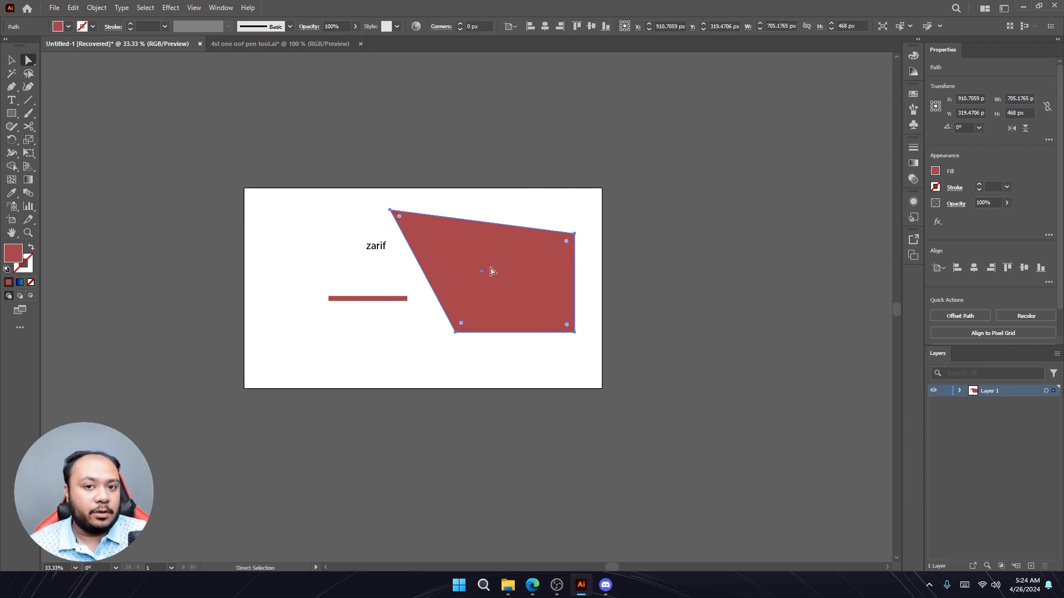
# - Draw a rounded rectangle about 303 × 136 px near the artboard's lower left corner
pyautogui.click(9, 115)
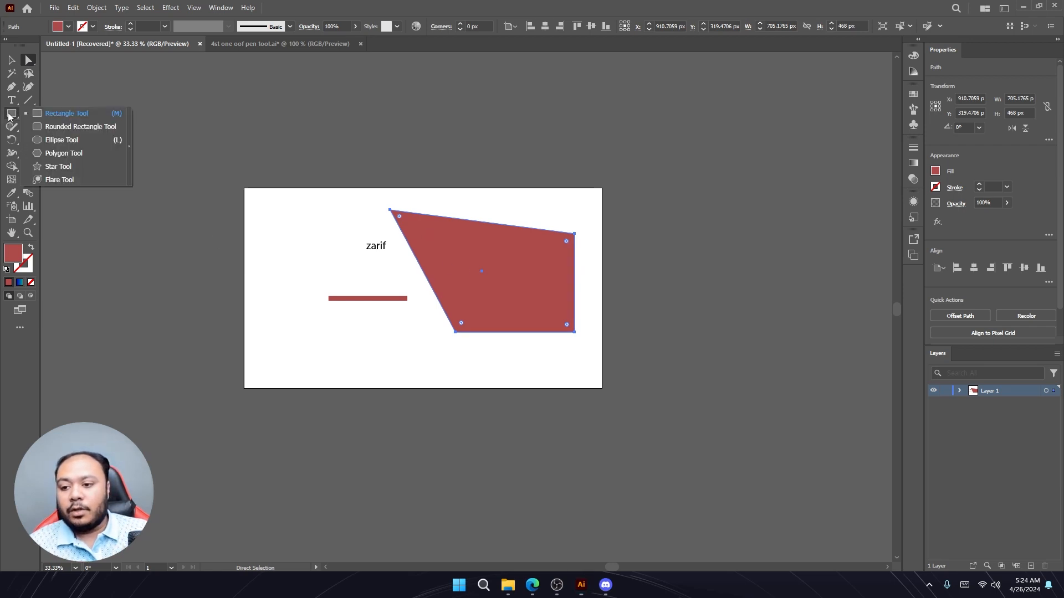
pyautogui.click(66, 127)
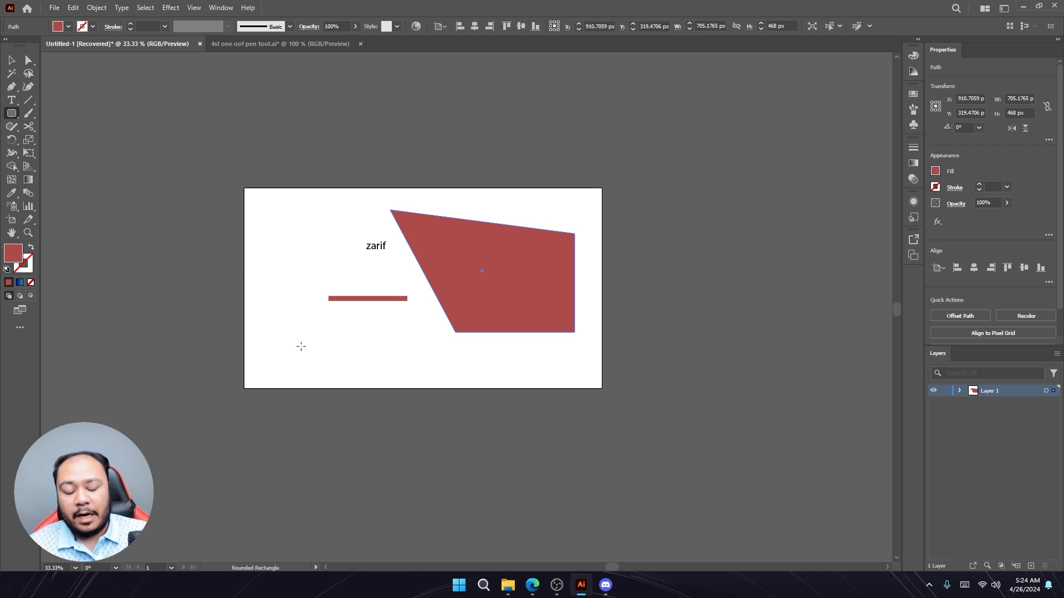
pyautogui.moveTo(274, 327); pyautogui.dragTo(353, 362)
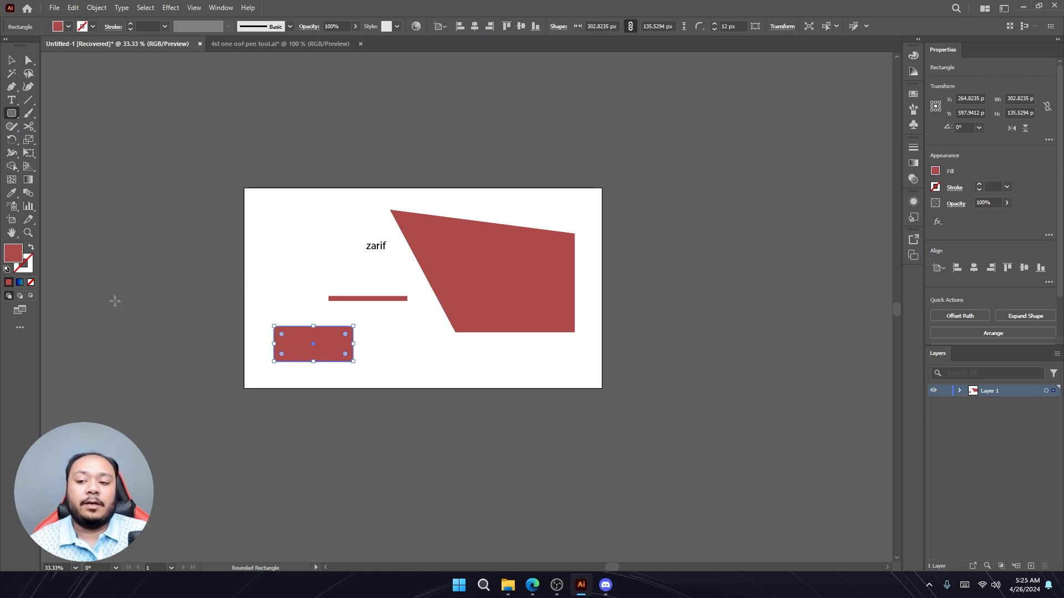
# - Draw a circle about 267 px wide in the artboard's upper left corner with the Ellipse tool
pyautogui.click(11, 113)
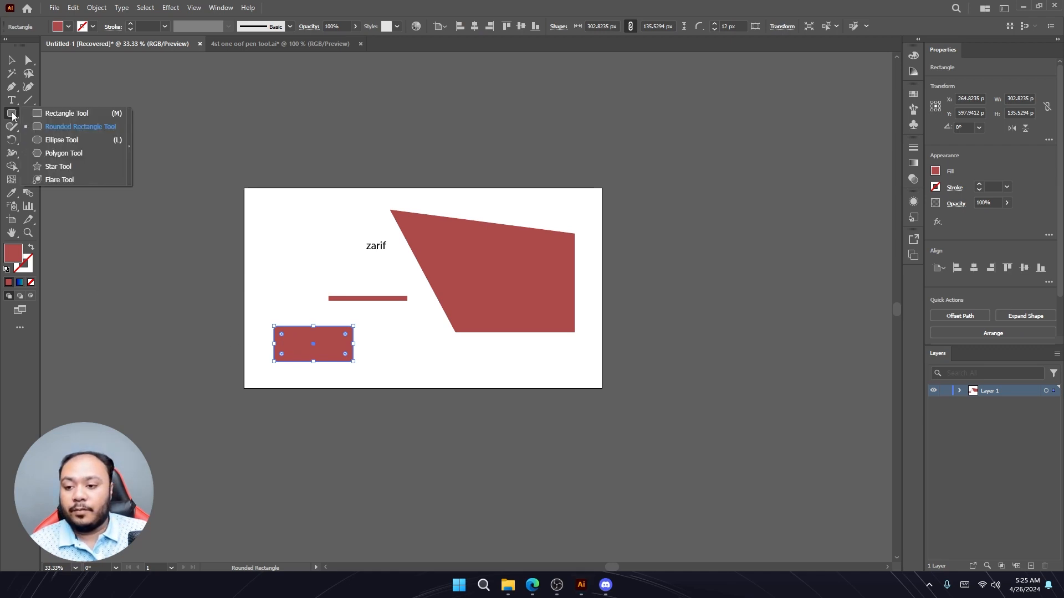
pyautogui.click(56, 144)
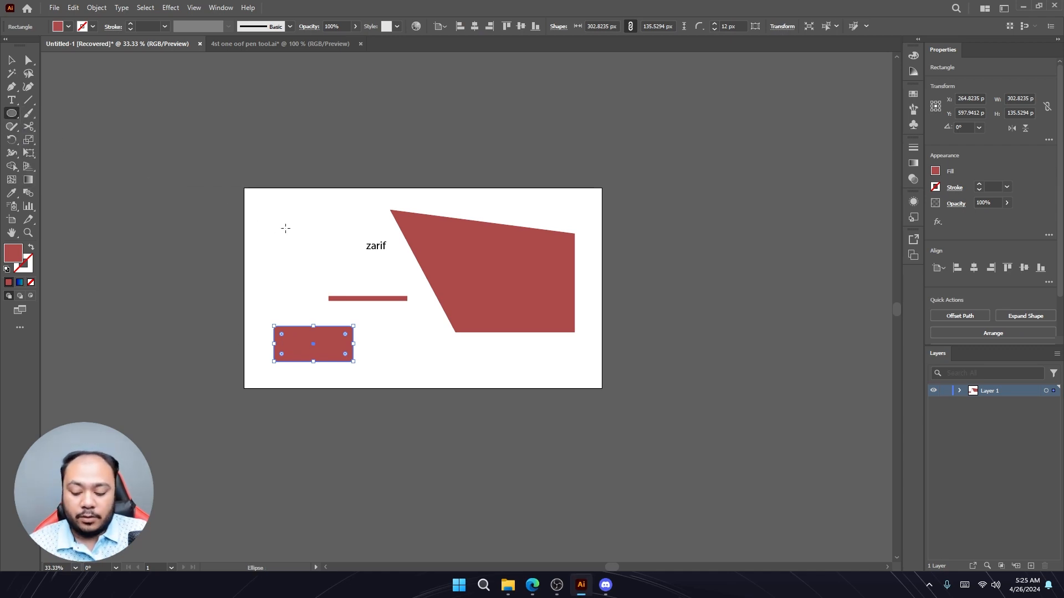
pyautogui.moveTo(285, 228); pyautogui.dragTo(321, 254)
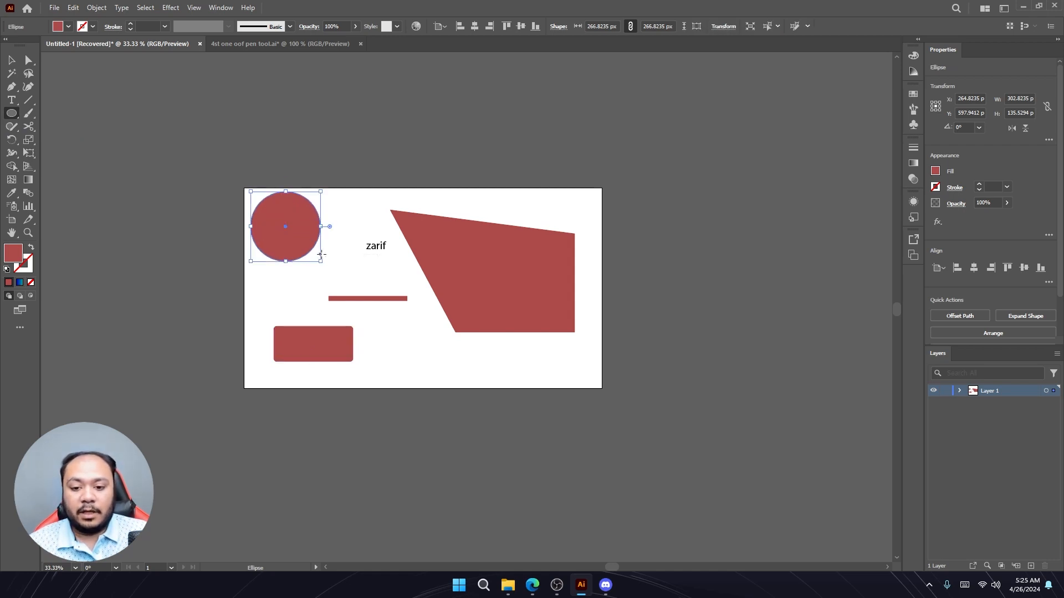
pyautogui.click(559, 587)
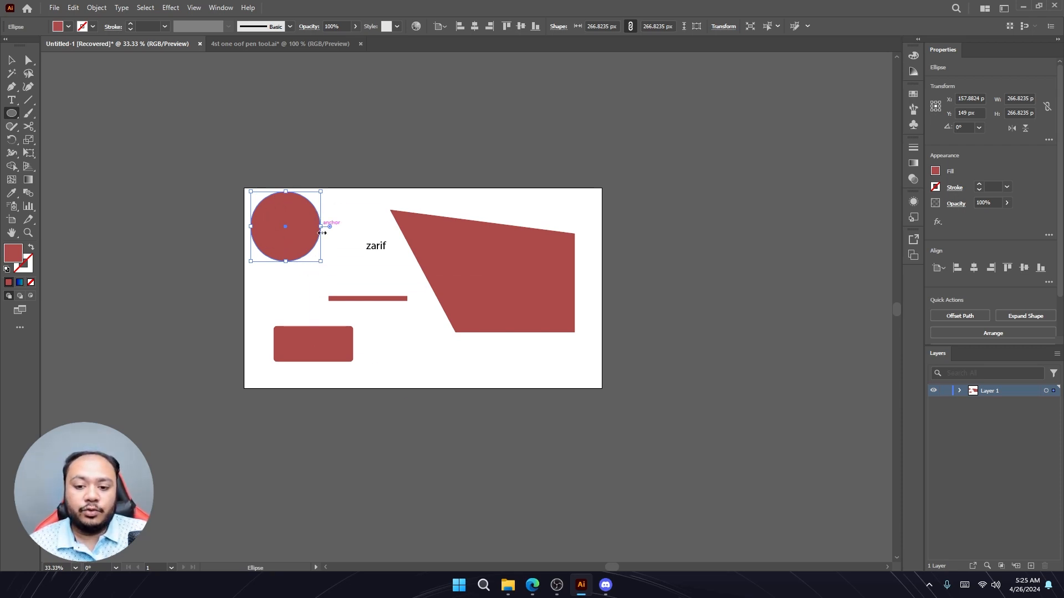
pyautogui.moveTo(122, 198); pyautogui.dragTo(218, 214)
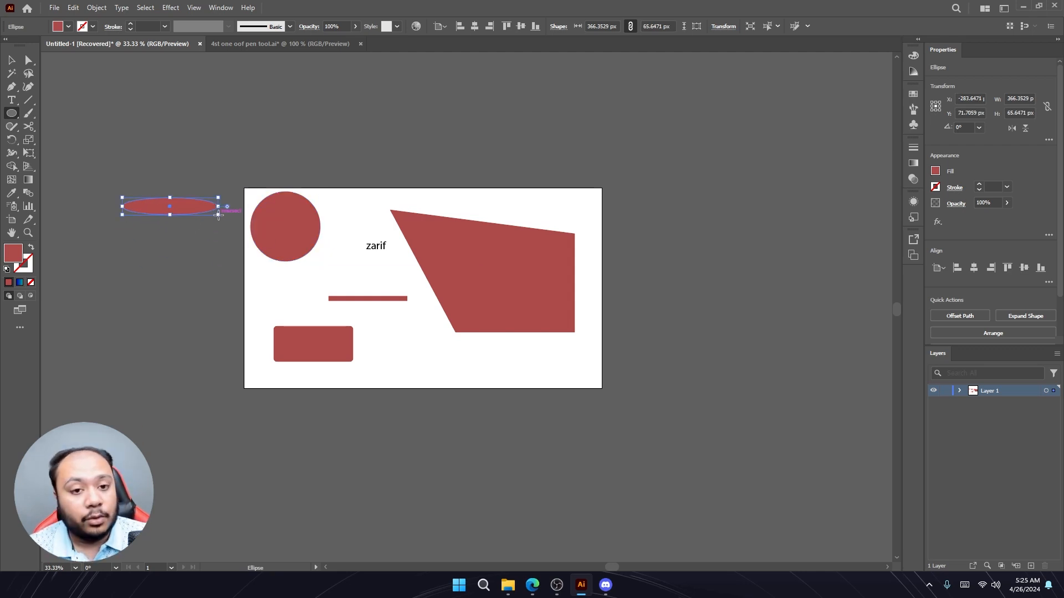
pyautogui.hotkey('ctrl', 'z')
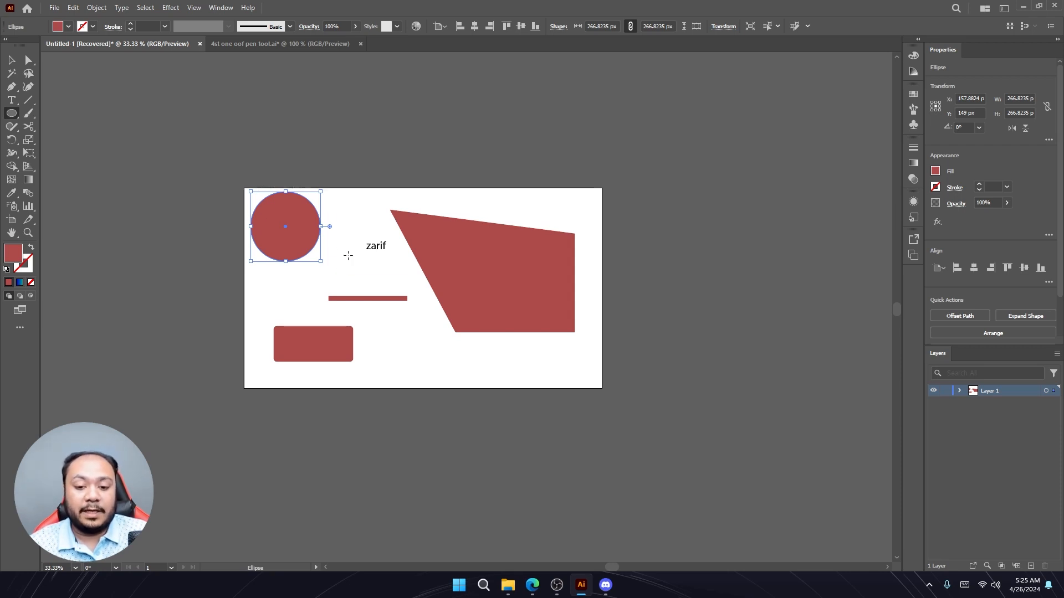
# - Select the slanted quadrilateral and delete it
pyautogui.press('v')
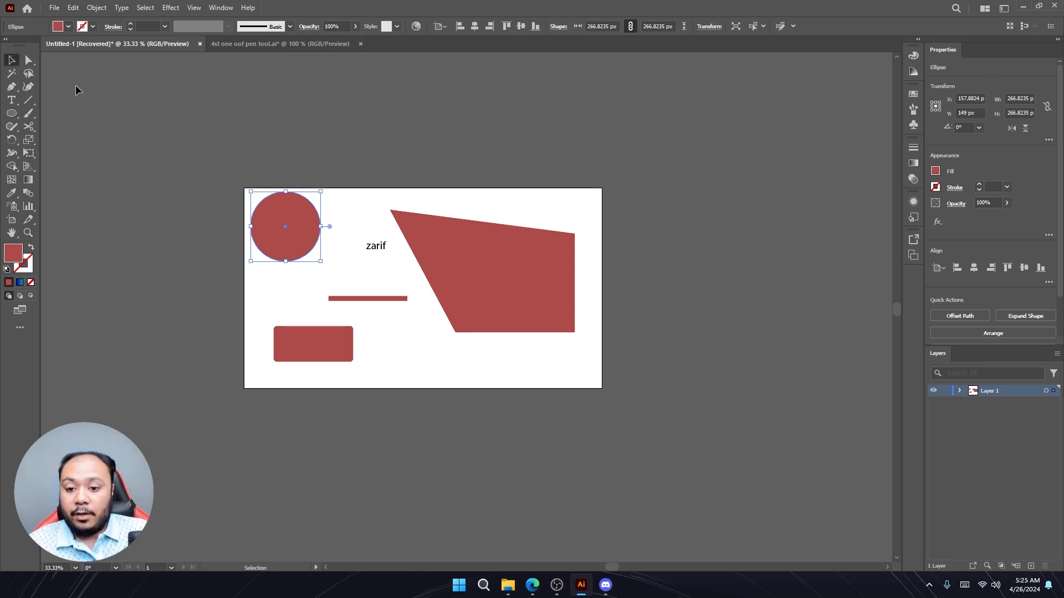
pyautogui.click(485, 259)
pyautogui.press('Delete')
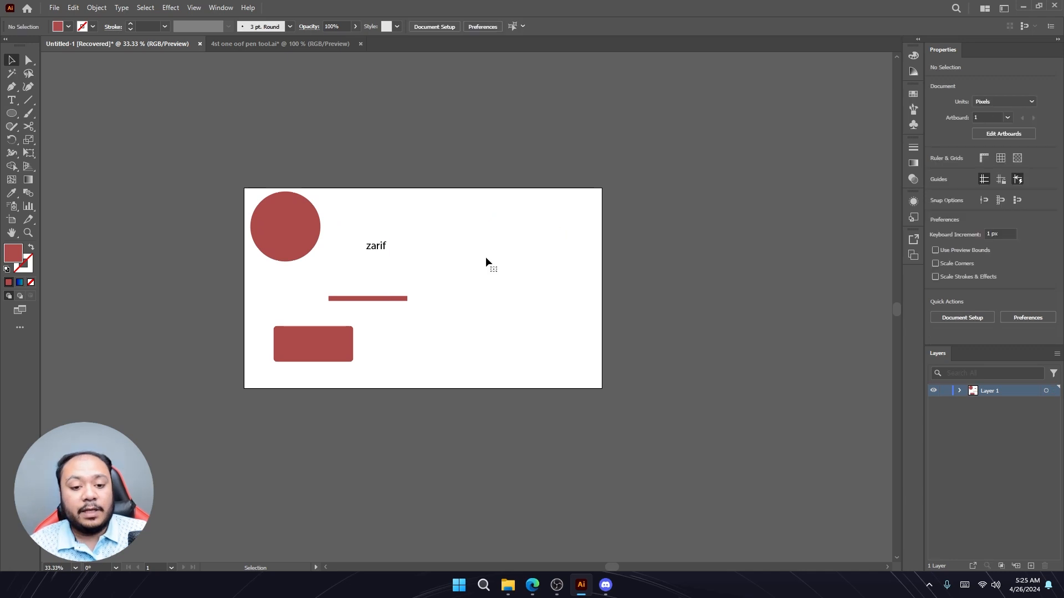
# - Delete the rounded rectangle, the horizontal line and the circle from the artboard
pyautogui.click(330, 339)
pyautogui.press('Delete')
pyautogui.click(379, 299)
pyautogui.press('Delete')
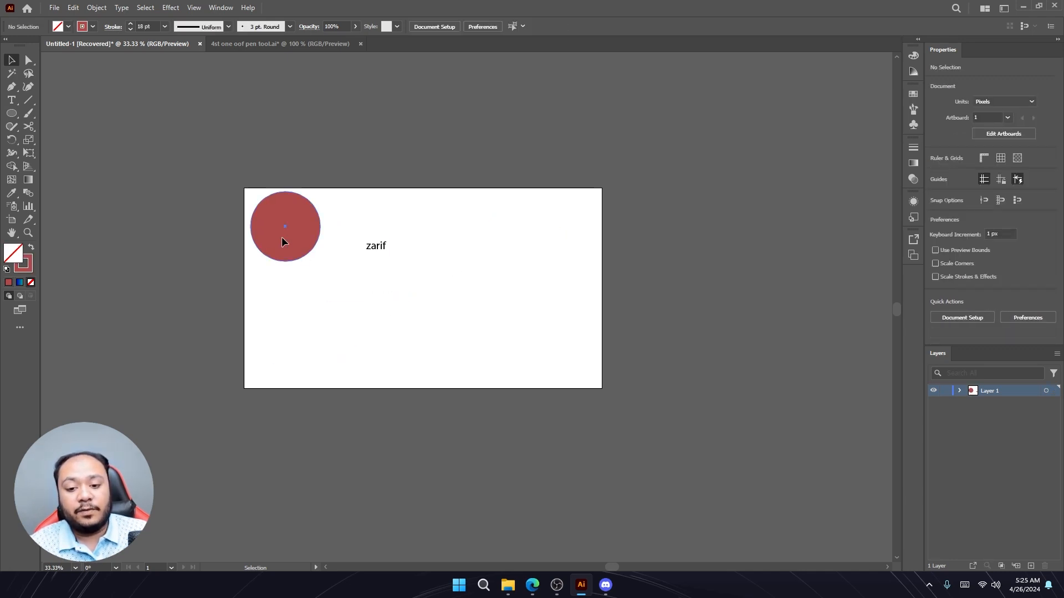
pyautogui.click(281, 237)
pyautogui.press('Delete')
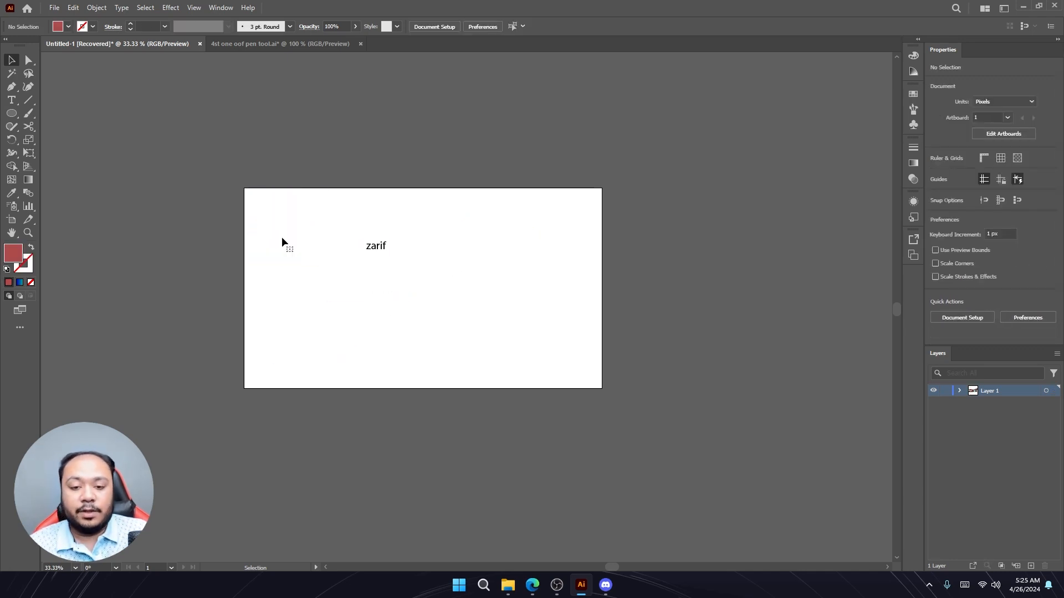
# - Enlarge the zarif text to about 197 pt by scaling its bounding box from the corner
pyautogui.click(382, 245)
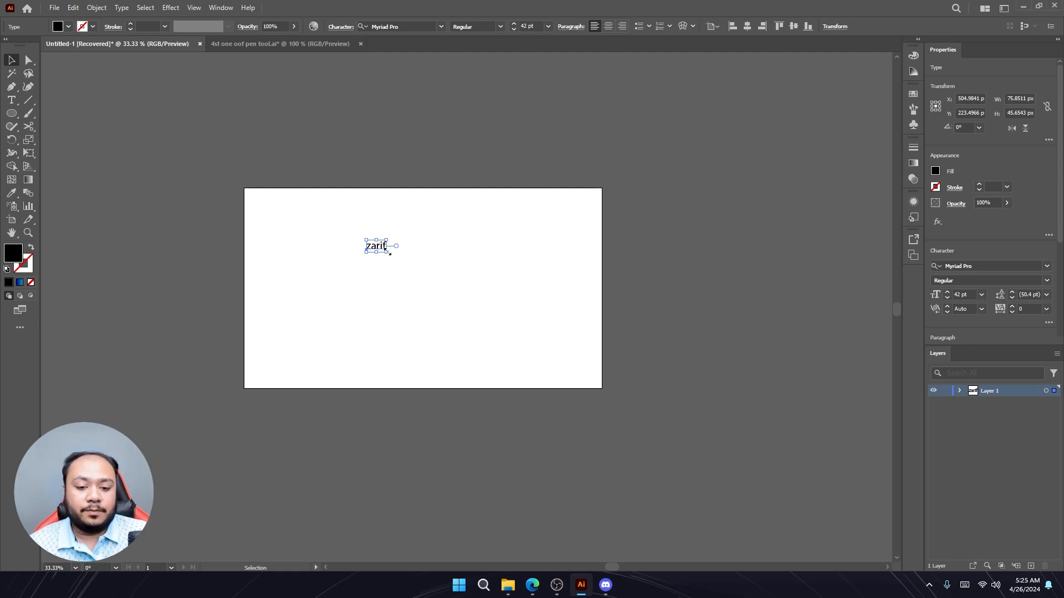
pyautogui.moveTo(388, 252); pyautogui.dragTo(437, 376)
pyautogui.hotkey('ctrl', 'z')
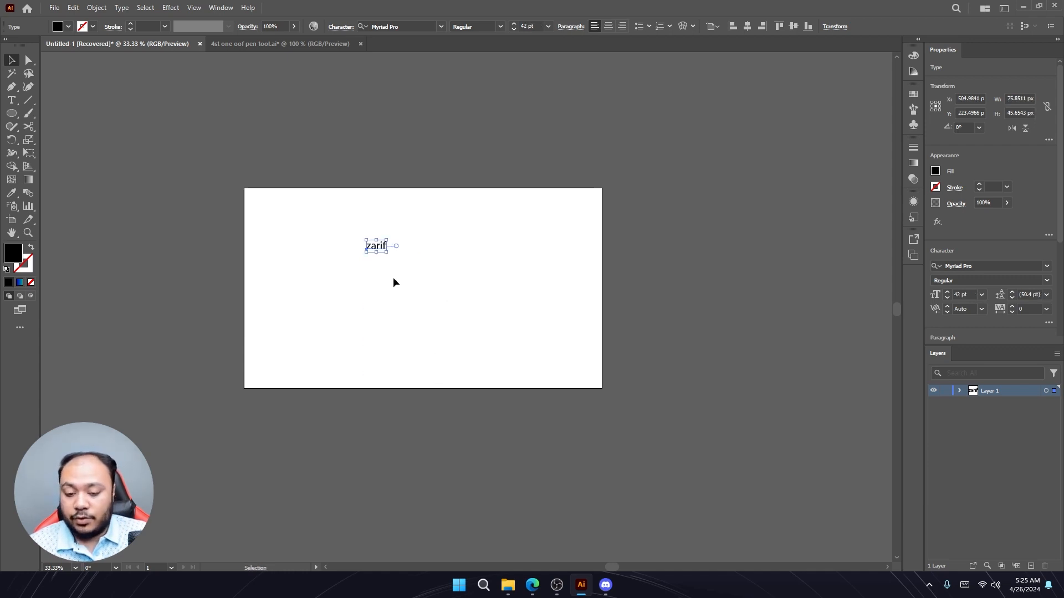
pyautogui.moveTo(386, 253); pyautogui.dragTo(513, 328)
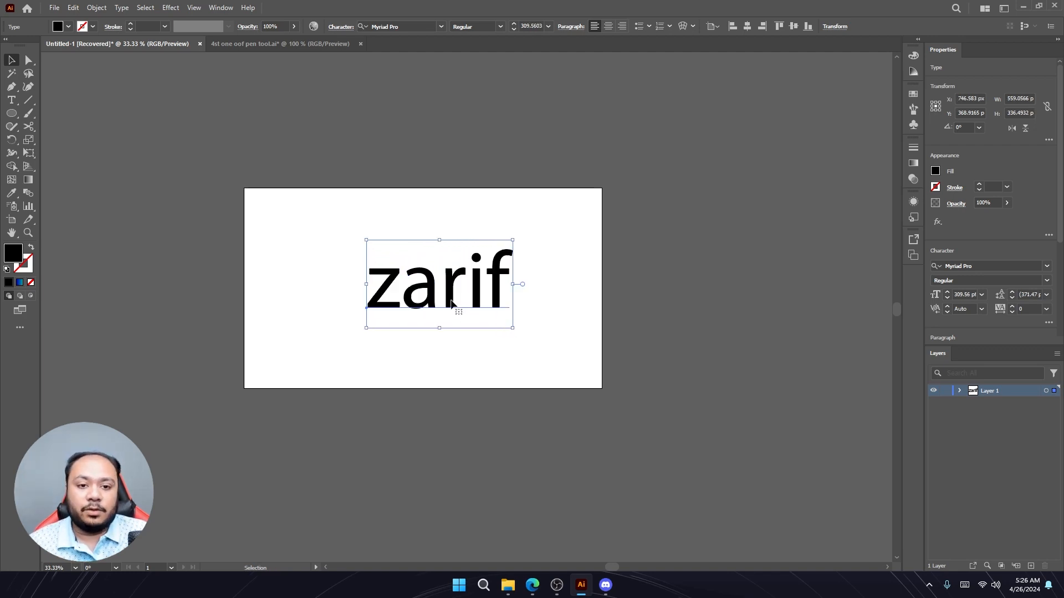
pyautogui.hotkey('ctrl', 'z')
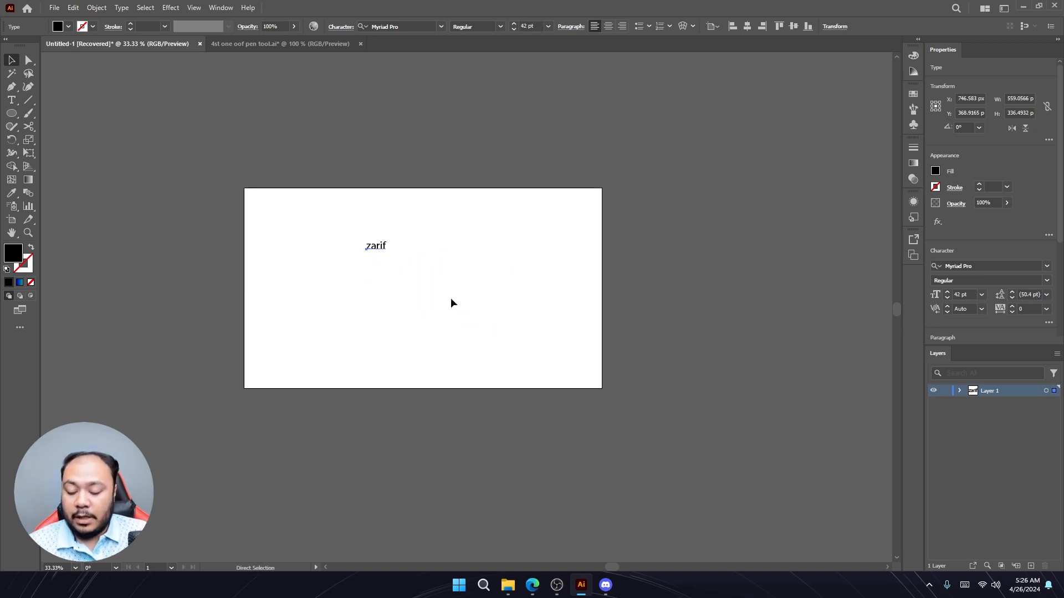
pyautogui.moveTo(386, 252); pyautogui.dragTo(422, 281)
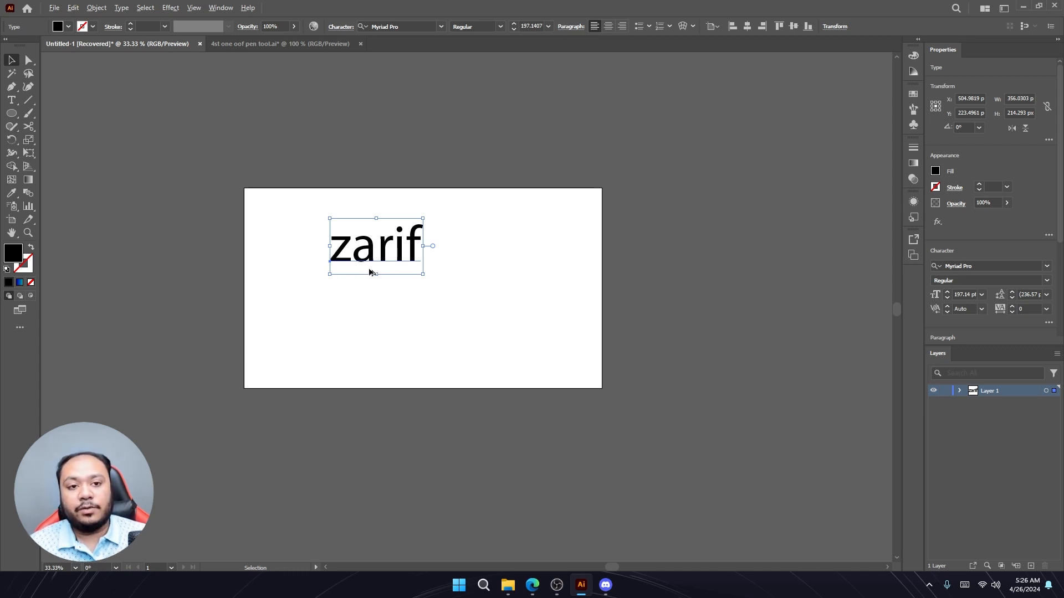
# - Zoom the view in and out around the text, including a marquee zoom with the Zoom tool
pyautogui.scroll(3, 370, 272)
pyautogui.scroll(-1, 370, 272)
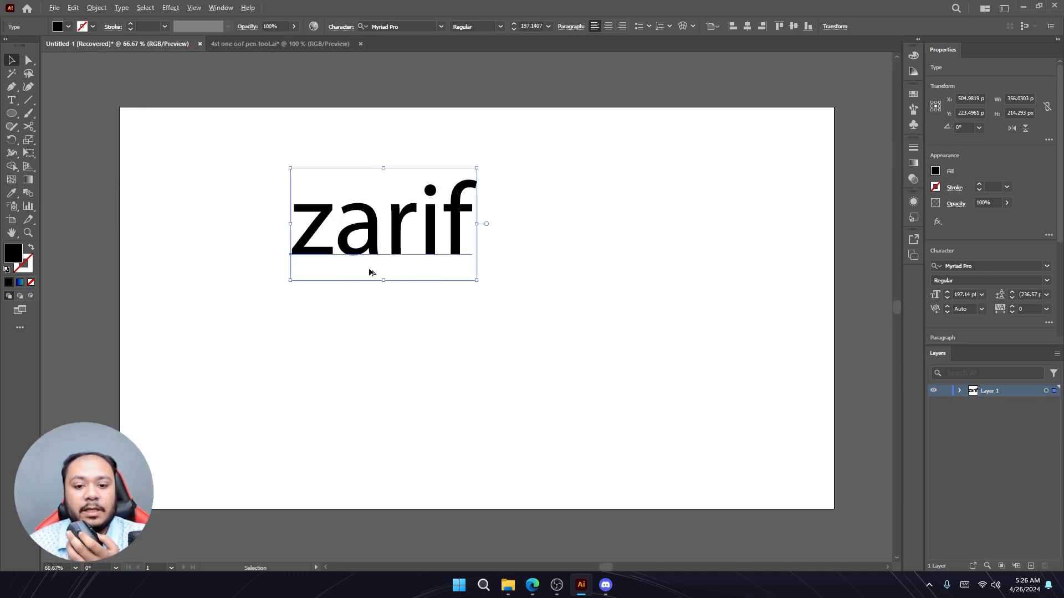
pyautogui.scroll(3, 370, 272)
pyautogui.scroll(-4, 370, 272)
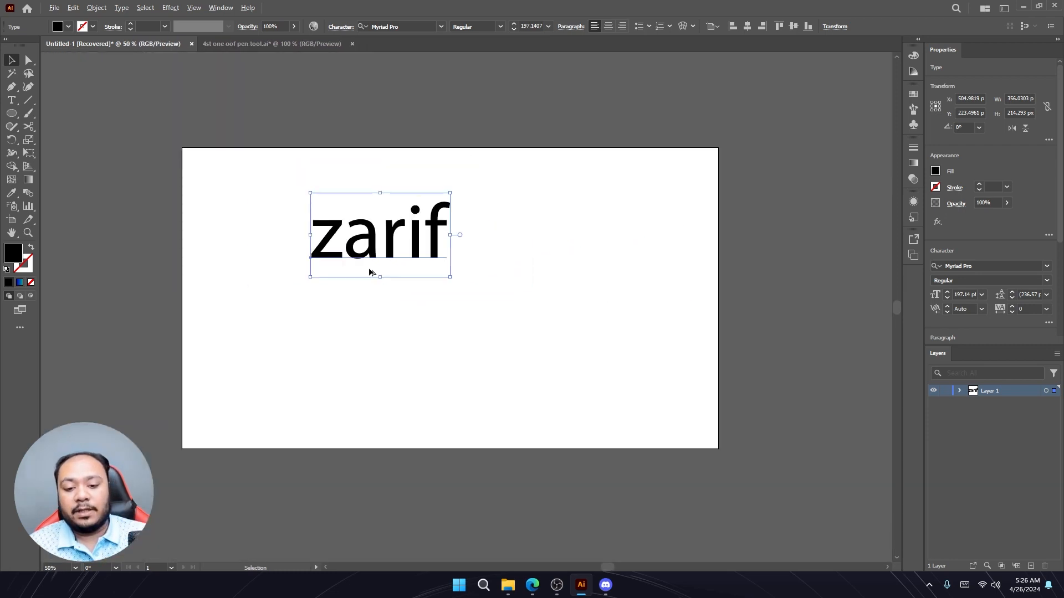
pyautogui.scroll(-1, 370, 272)
pyautogui.scroll(3, 377, 260)
pyautogui.scroll(-4, 379, 257)
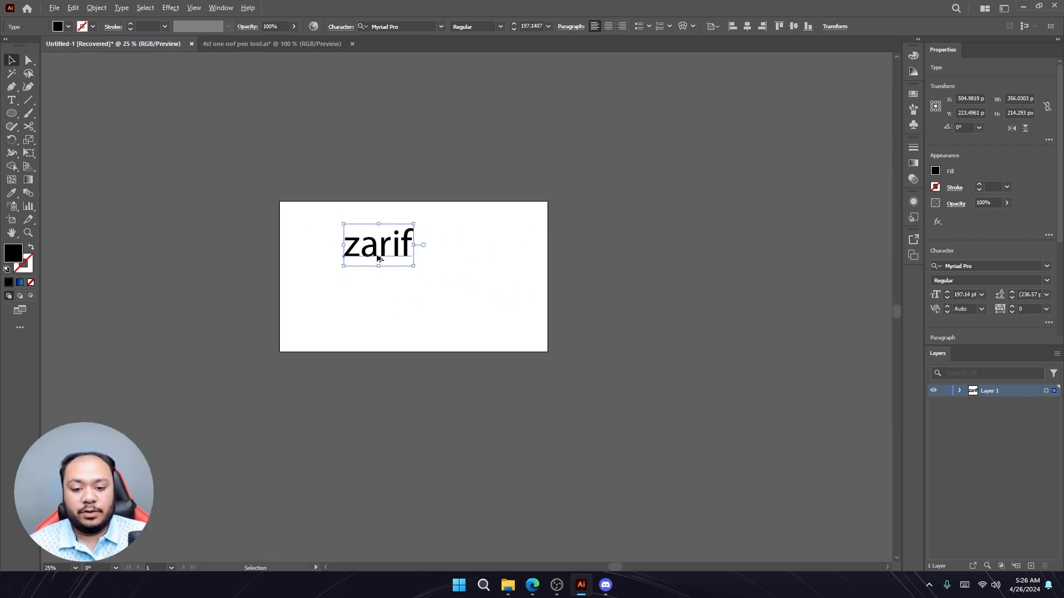
pyautogui.scroll(2, 377, 257)
pyautogui.scroll(-3, 376, 257)
pyautogui.scroll(4, 377, 257)
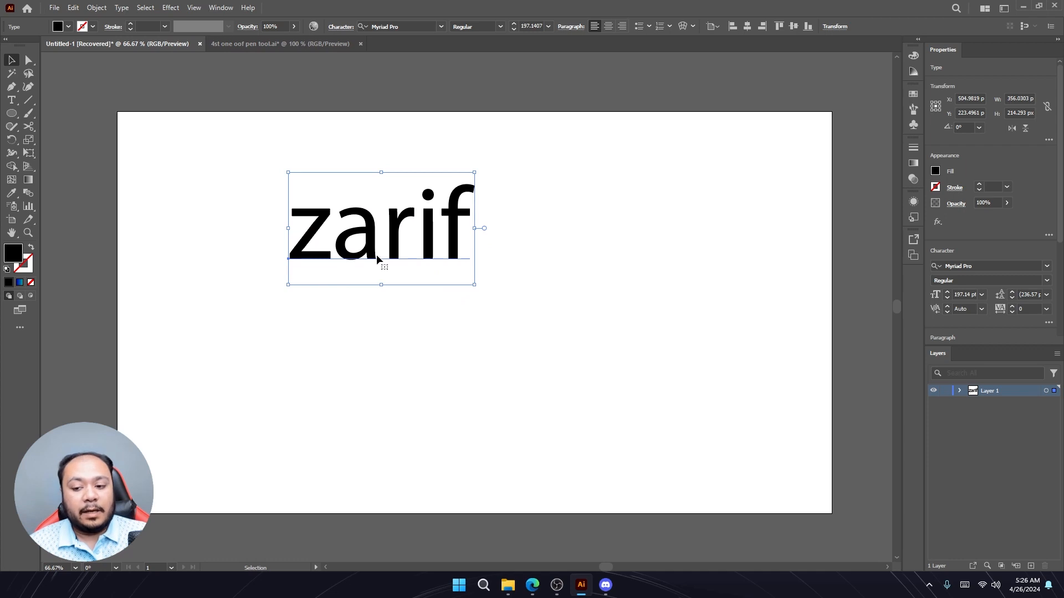
pyautogui.click(30, 233)
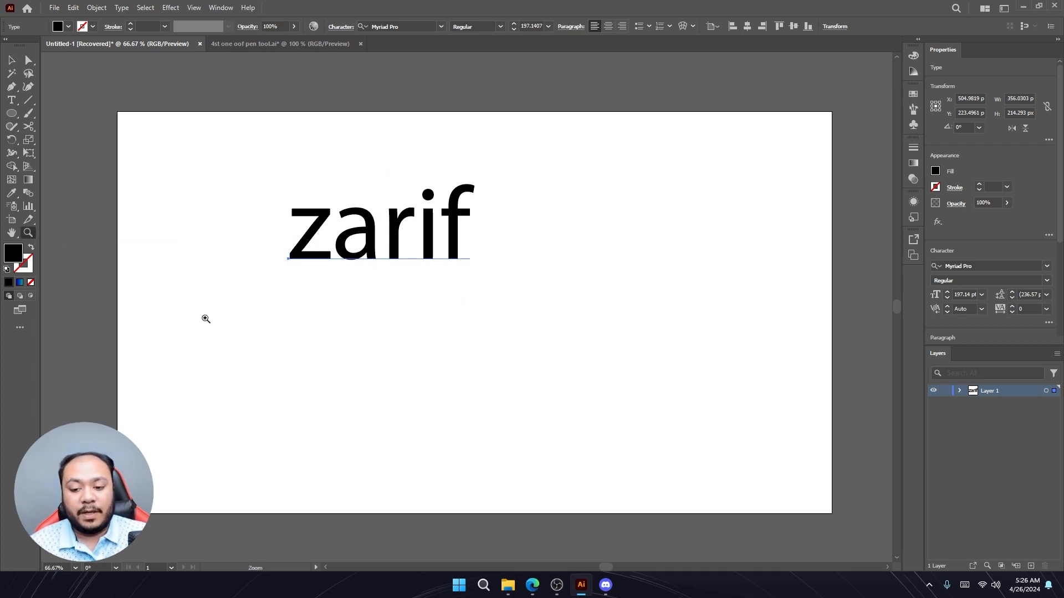
pyautogui.moveTo(206, 319); pyautogui.dragTo(140, 254)
pyautogui.click(12, 60)
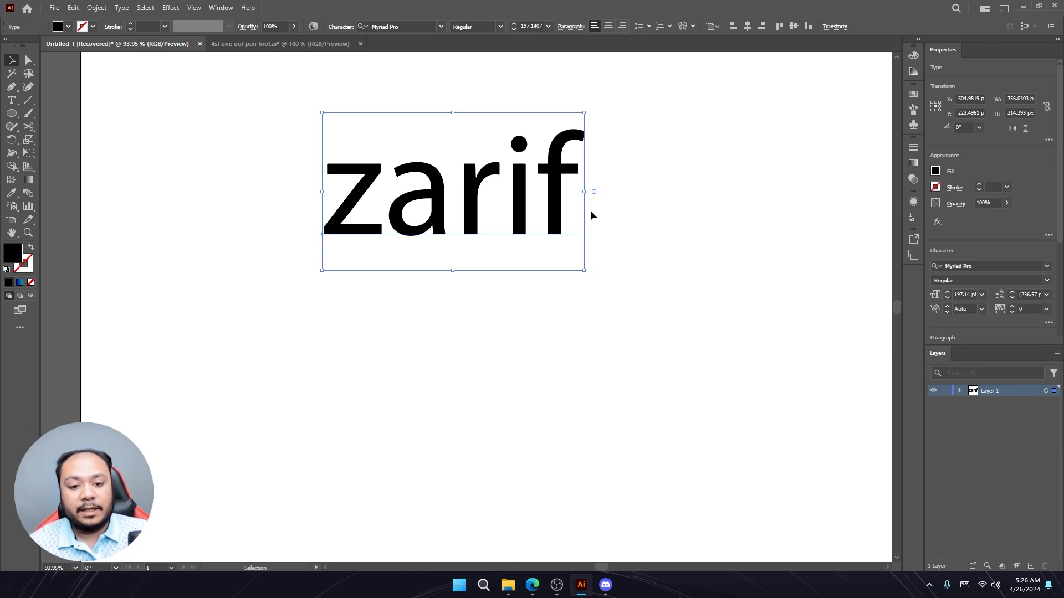
# - Zoom in closely on the letters and pan across them with the Hand tool
pyautogui.scroll(3, 618, 198)
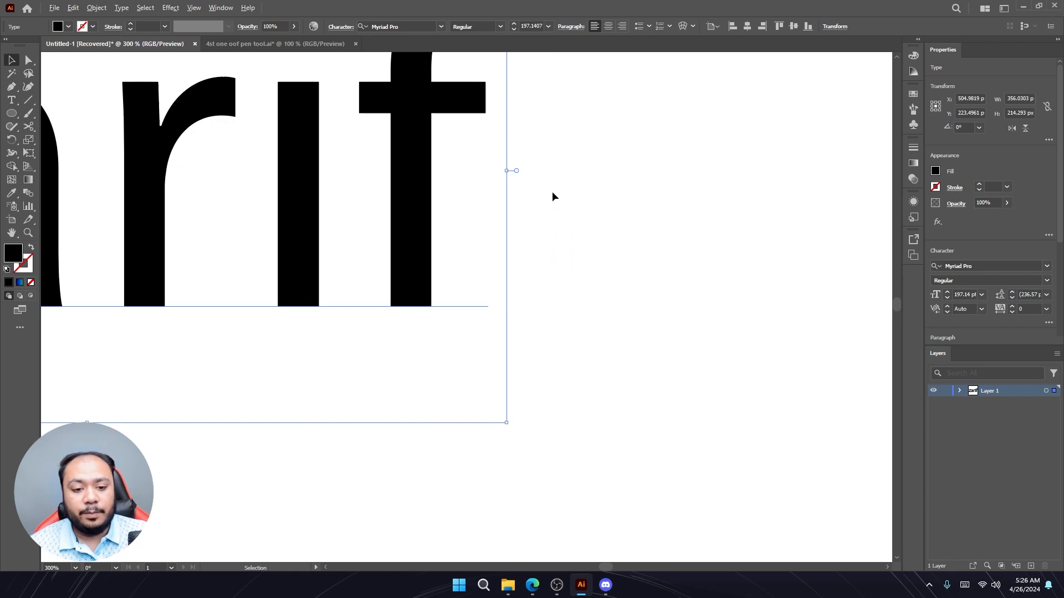
pyautogui.scroll(1, 427, 178)
pyautogui.scroll(1, 427, 178)
pyautogui.scroll(-6, 425, 175)
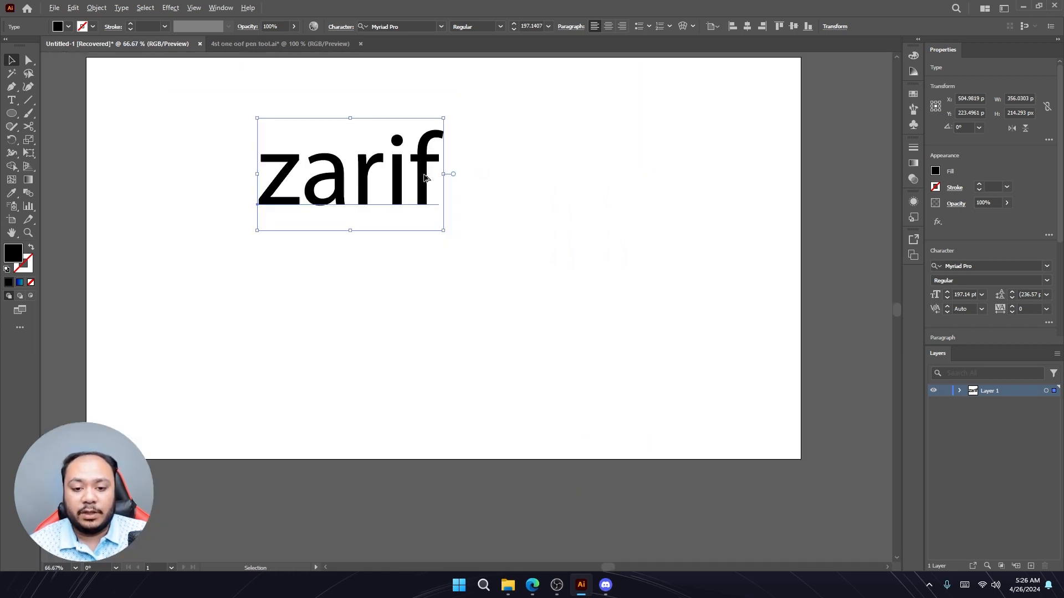
pyautogui.scroll(-1, 206, 102)
pyautogui.scroll(3, 205, 102)
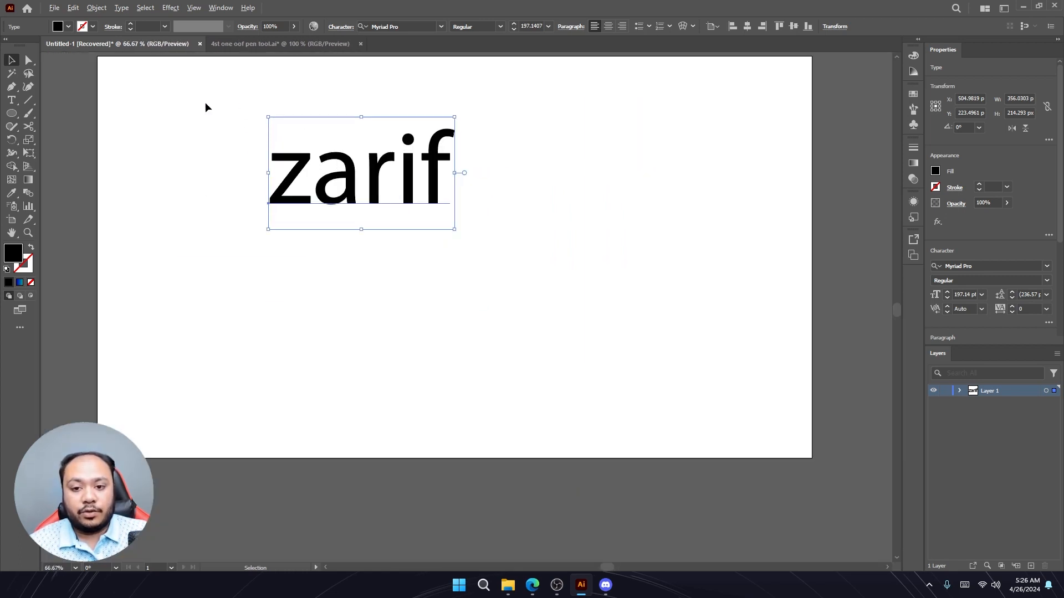
pyautogui.scroll(-1, 312, 116)
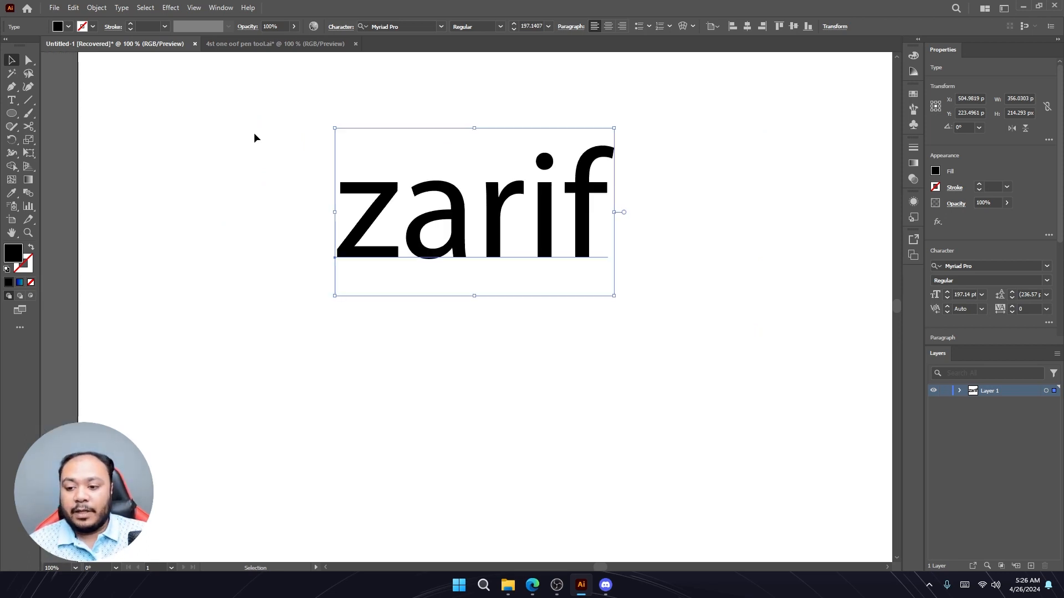
pyautogui.scroll(5, 342, 171)
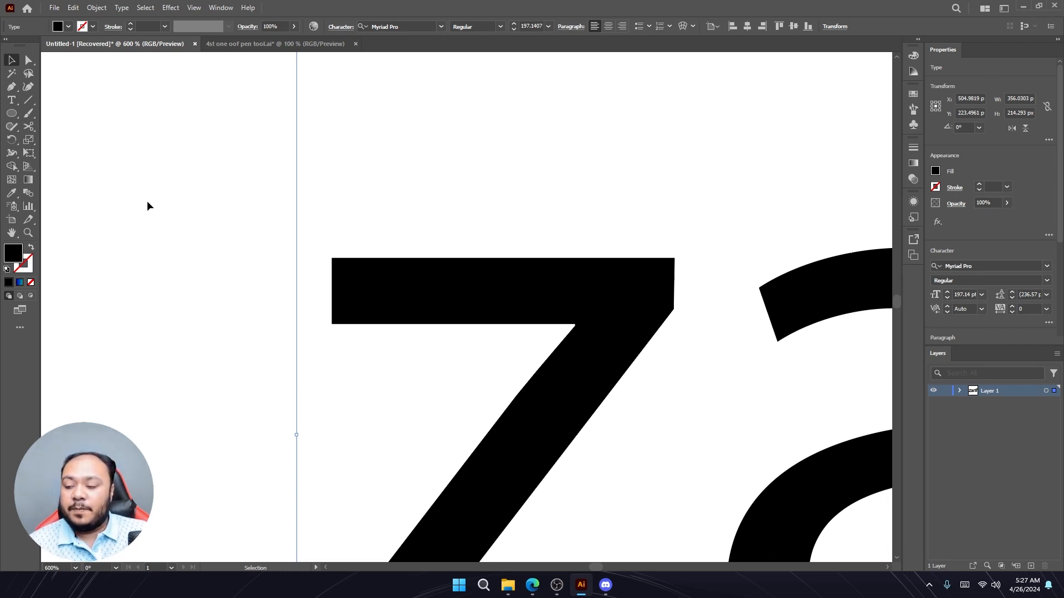
pyautogui.press('space')
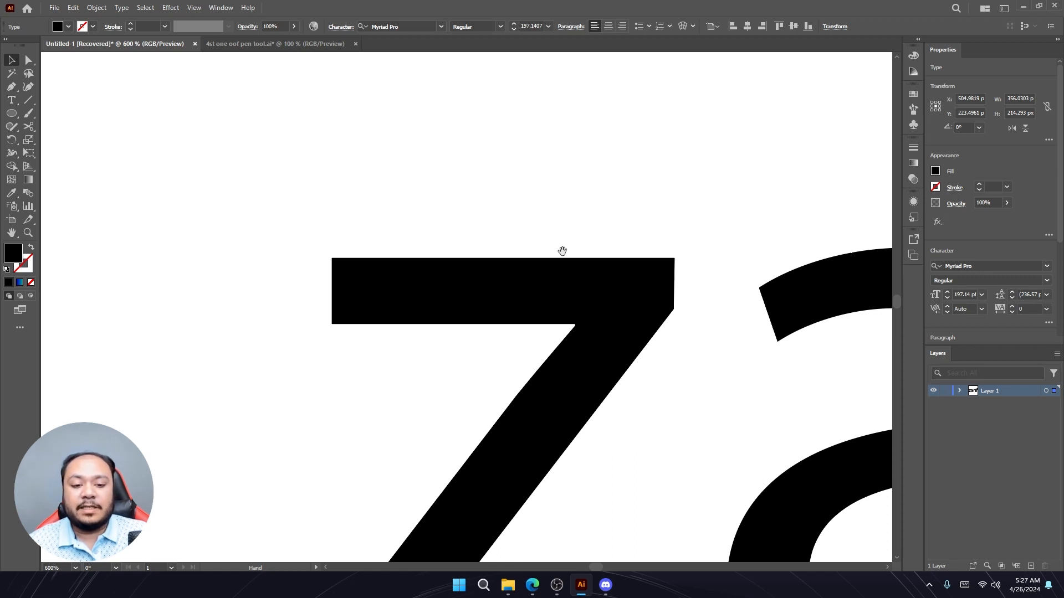
pyautogui.moveTo(563, 252); pyautogui.dragTo(128, 160)
pyautogui.moveTo(444, 212); pyautogui.dragTo(93, 167)
pyautogui.moveTo(408, 197); pyautogui.dragTo(75, 195)
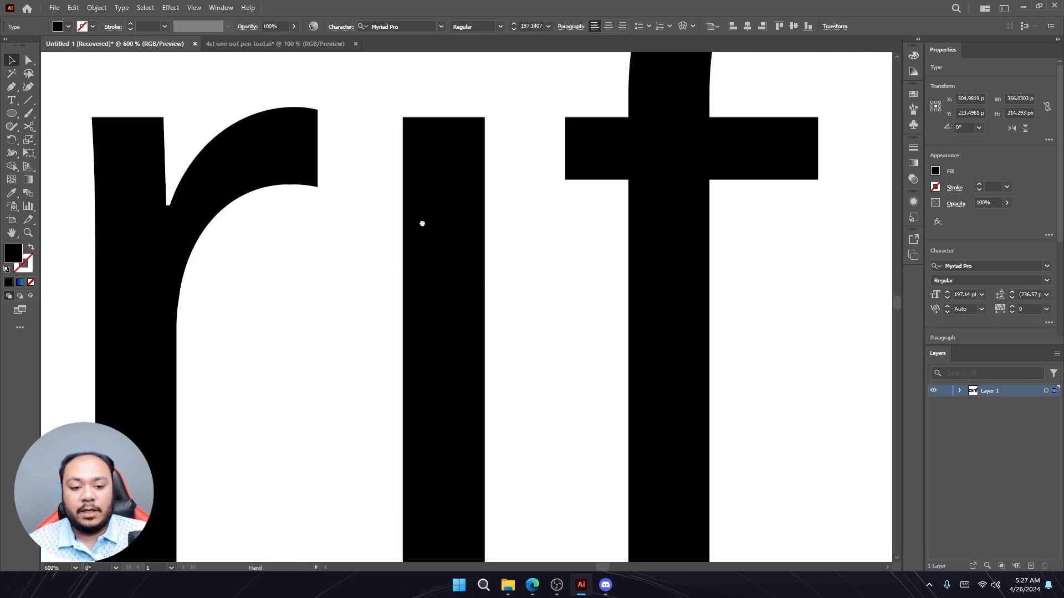
pyautogui.moveTo(422, 224); pyautogui.dragTo(496, 373)
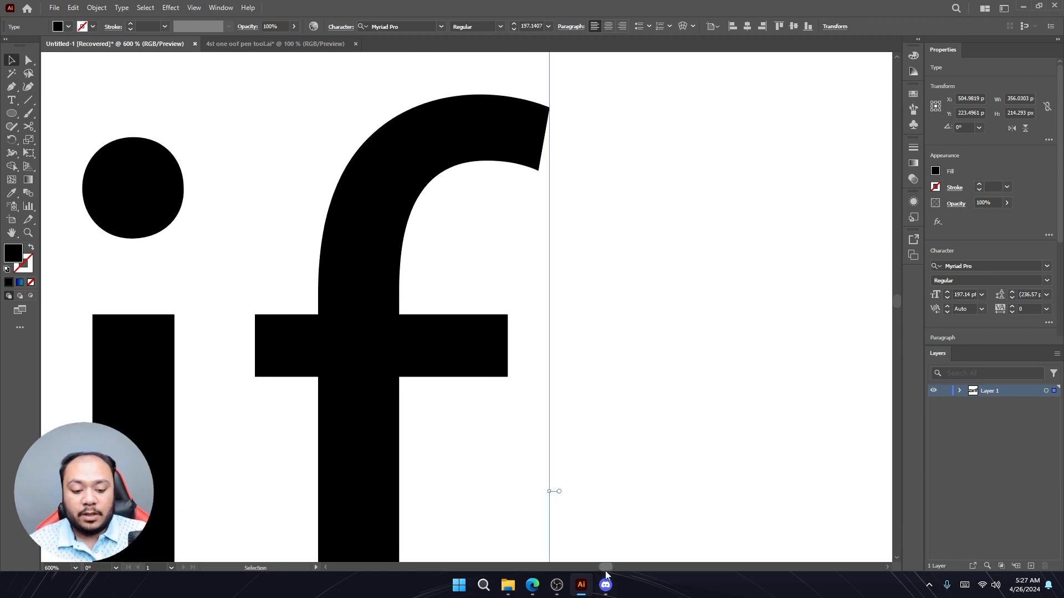
pyautogui.moveTo(606, 567)
pyautogui.mouseDown()
pyautogui.moveTo(580, 566)
pyautogui.moveTo(600, 563)
pyautogui.mouseUp()
# - Zoom and pan around the start of the word, then zoom back out to the whole artboard
pyautogui.scroll(-3, 541, 426)
pyautogui.scroll(-1, 541, 427)
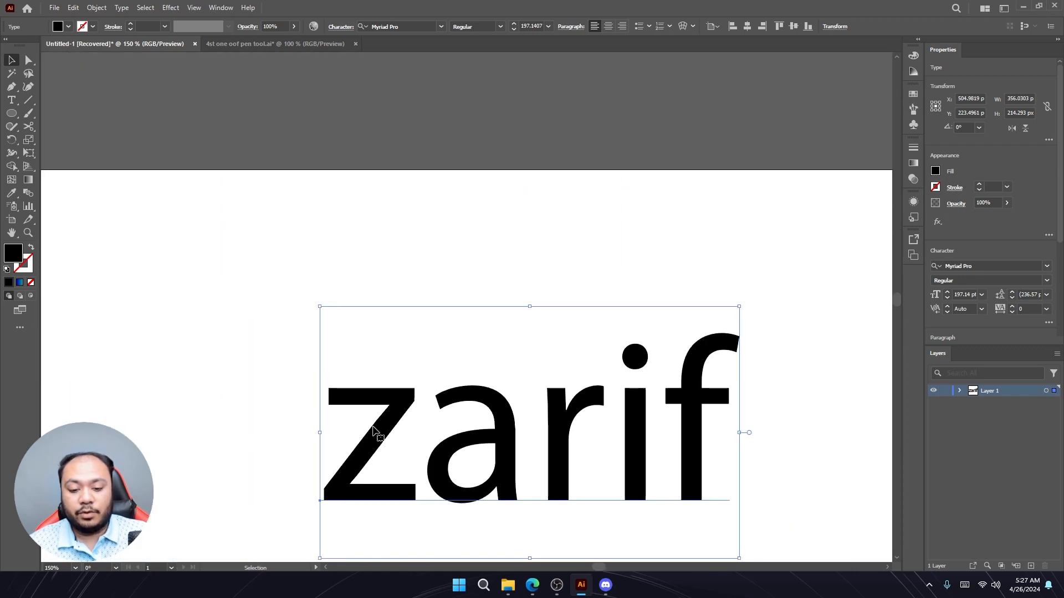
pyautogui.scroll(6, 301, 415)
pyautogui.scroll(-3, 329, 413)
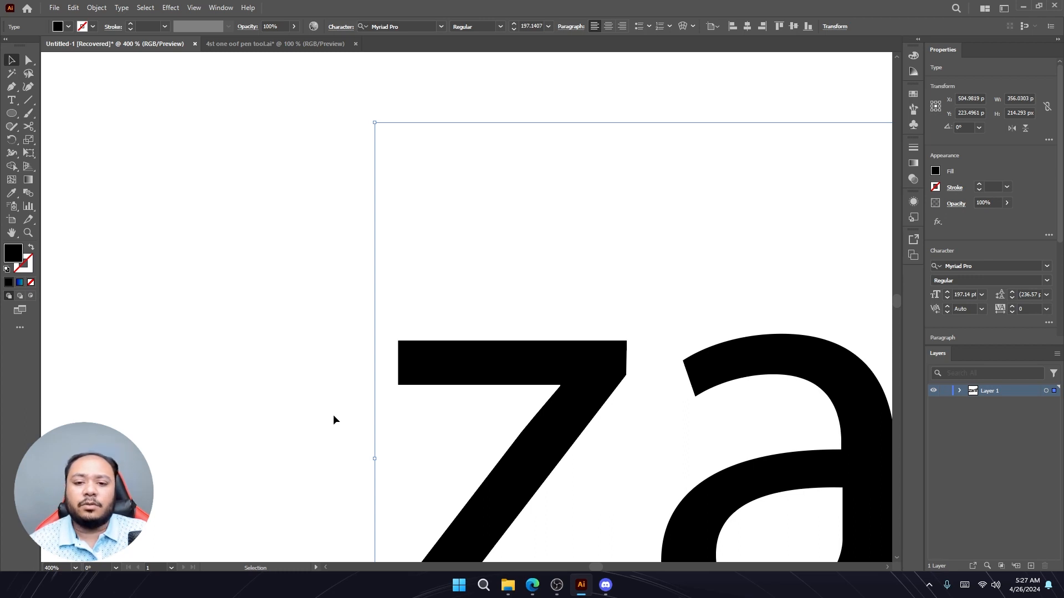
pyautogui.press('space')
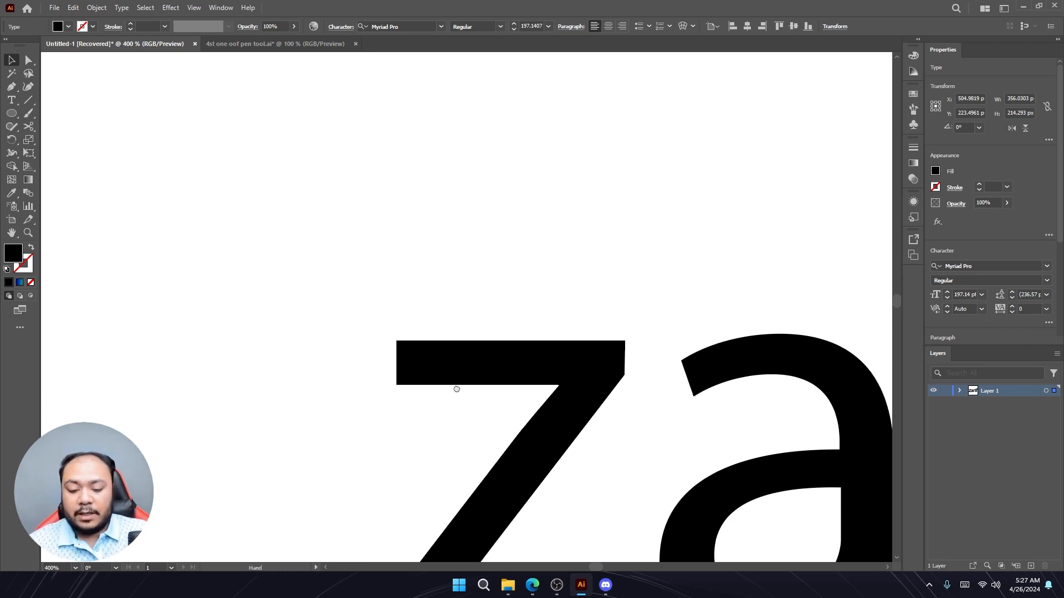
pyautogui.moveTo(458, 387); pyautogui.dragTo(88, 113)
pyautogui.moveTo(518, 240); pyautogui.dragTo(263, 279)
pyautogui.moveTo(562, 249); pyautogui.dragTo(380, 368)
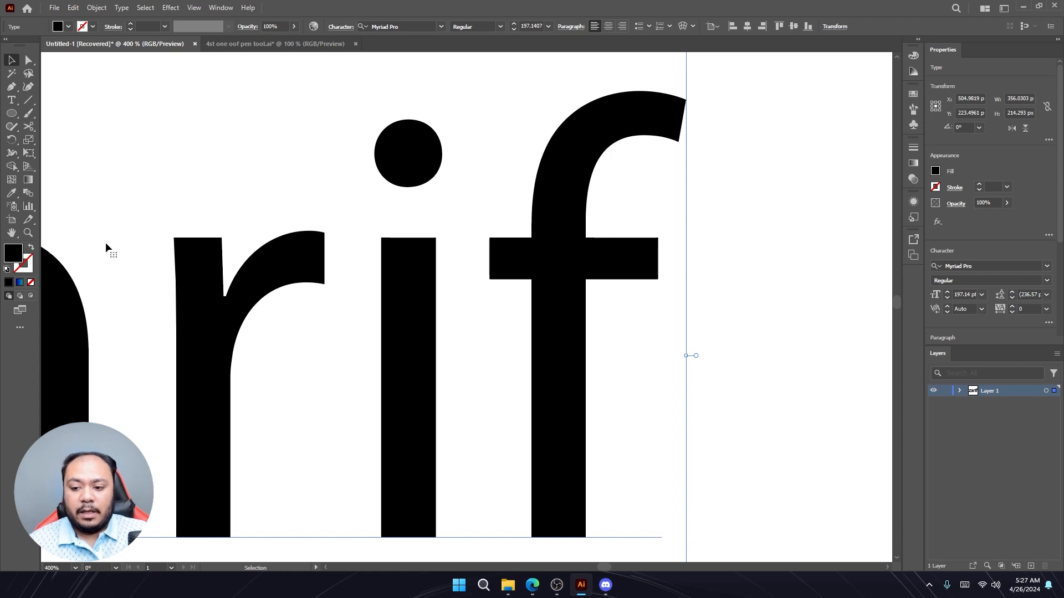
pyautogui.scroll(-5, 178, 246)
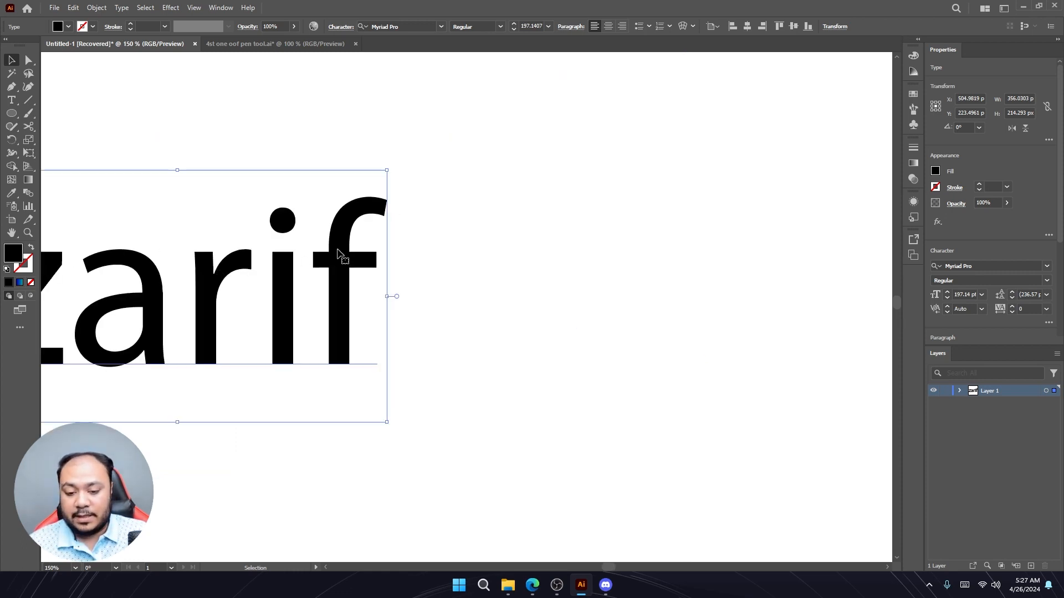
pyautogui.scroll(-3, 339, 253)
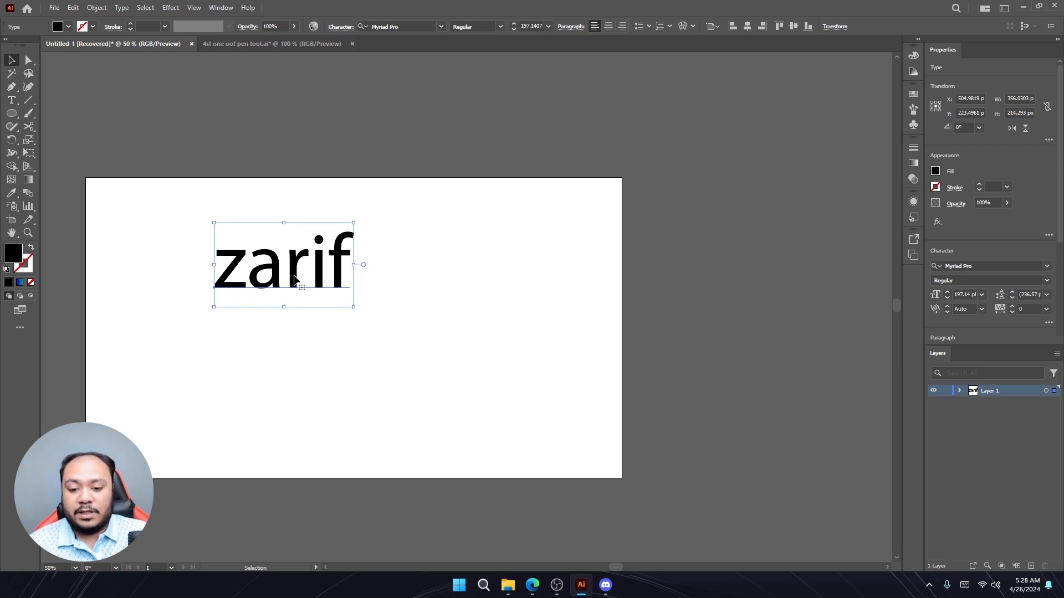
# - Move the zarif text slightly to the left on the artboard
pyautogui.moveTo(295, 279); pyautogui.dragTo(423, 270)
pyautogui.hotkey('ctrl', 'z')
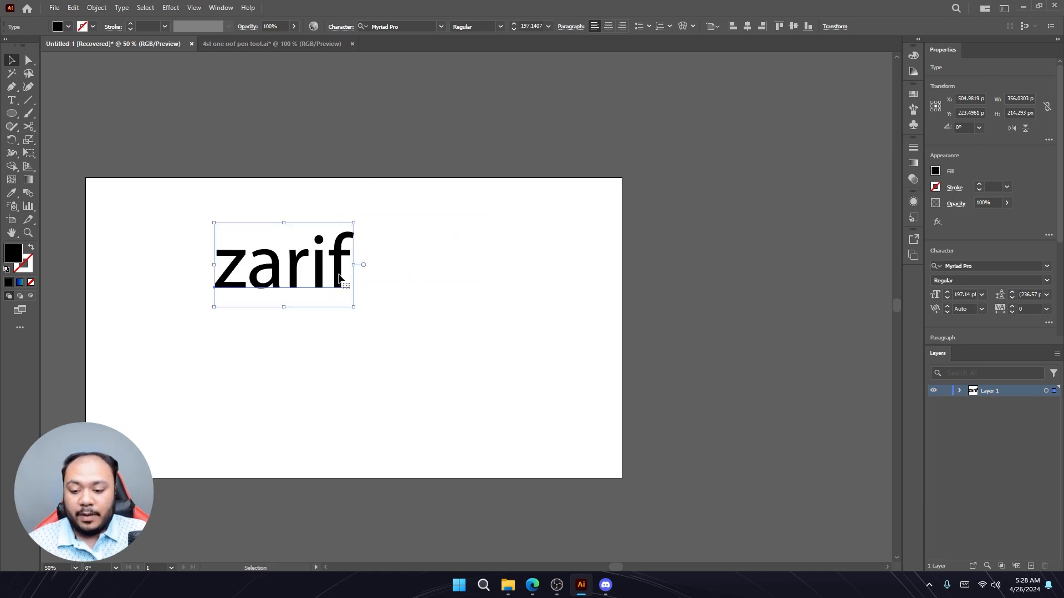
pyautogui.moveTo(297, 284)
pyautogui.mouseDown()
pyautogui.moveTo(537, 281)
pyautogui.moveTo(272, 283)
pyautogui.moveTo(507, 286)
pyautogui.moveTo(283, 280)
pyautogui.mouseUp()
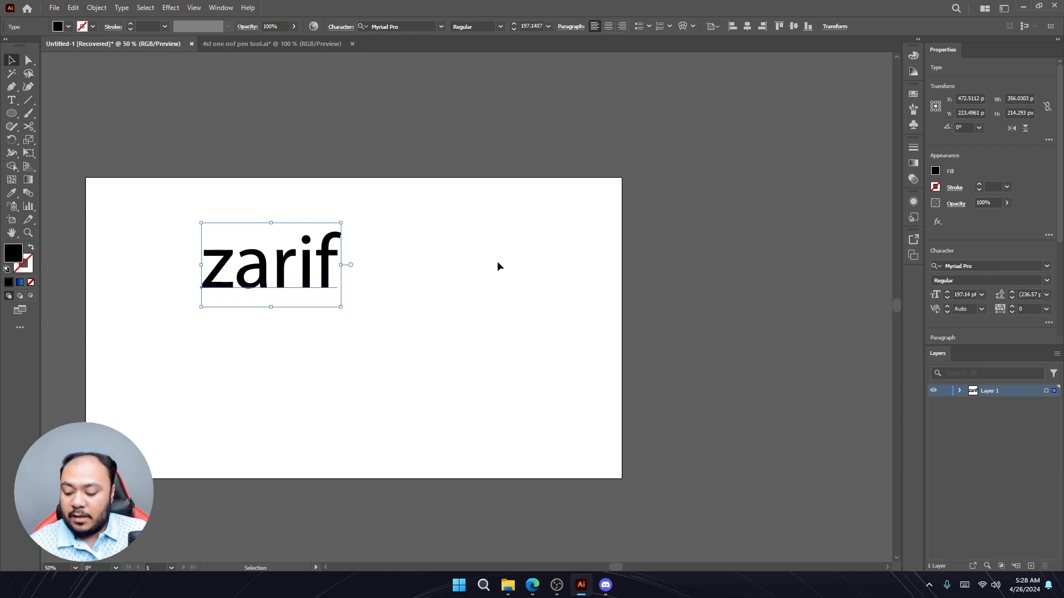
# - Paste a copy of the zarif text and delete the pasted copy
pyautogui.click(307, 275)
pyautogui.click(438, 275)
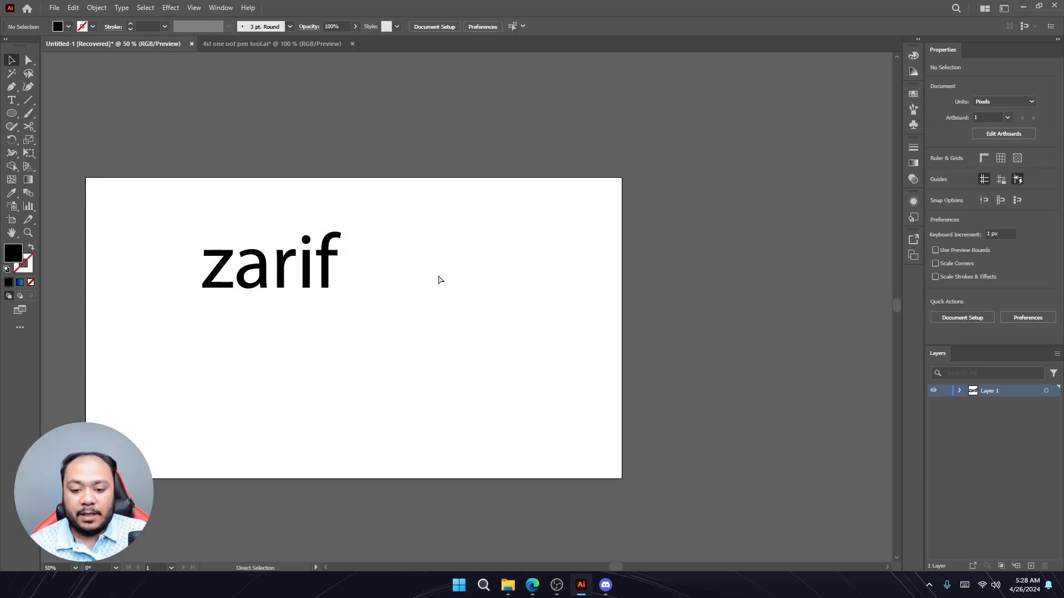
pyautogui.hotkey('ctrl', 'v')
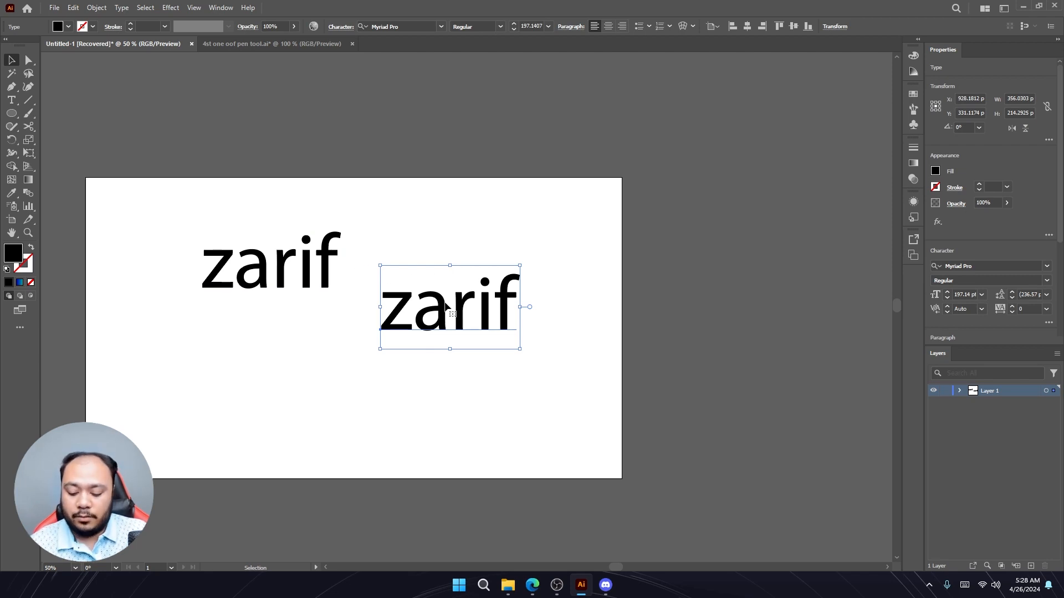
pyautogui.press('Delete')
# - Duplicate the zarif text by dragging a copy down and to the right of the original
pyautogui.click(286, 275)
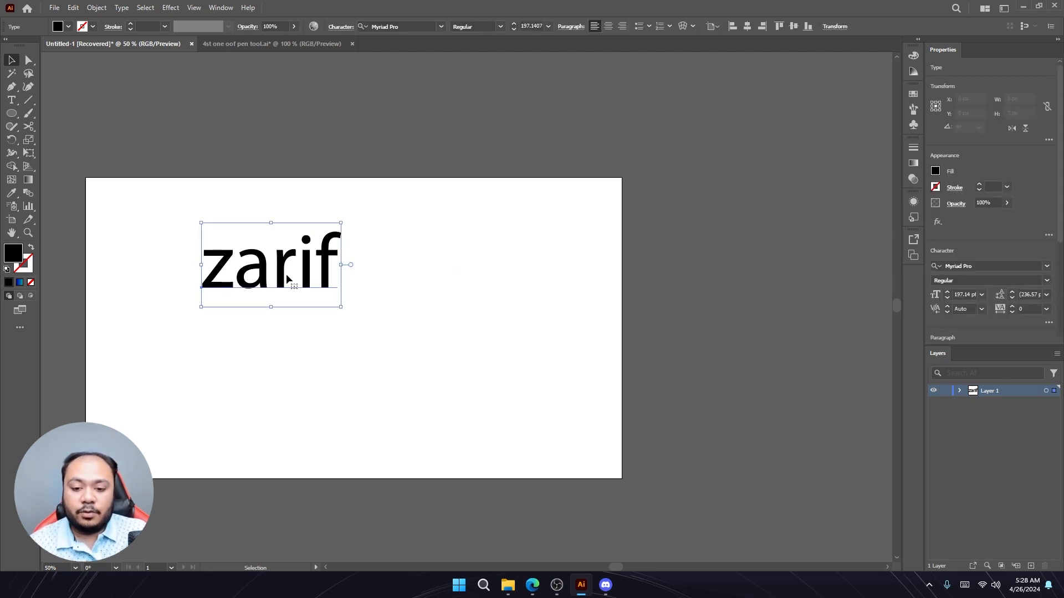
pyautogui.moveTo(279, 271); pyautogui.dragTo(490, 325)
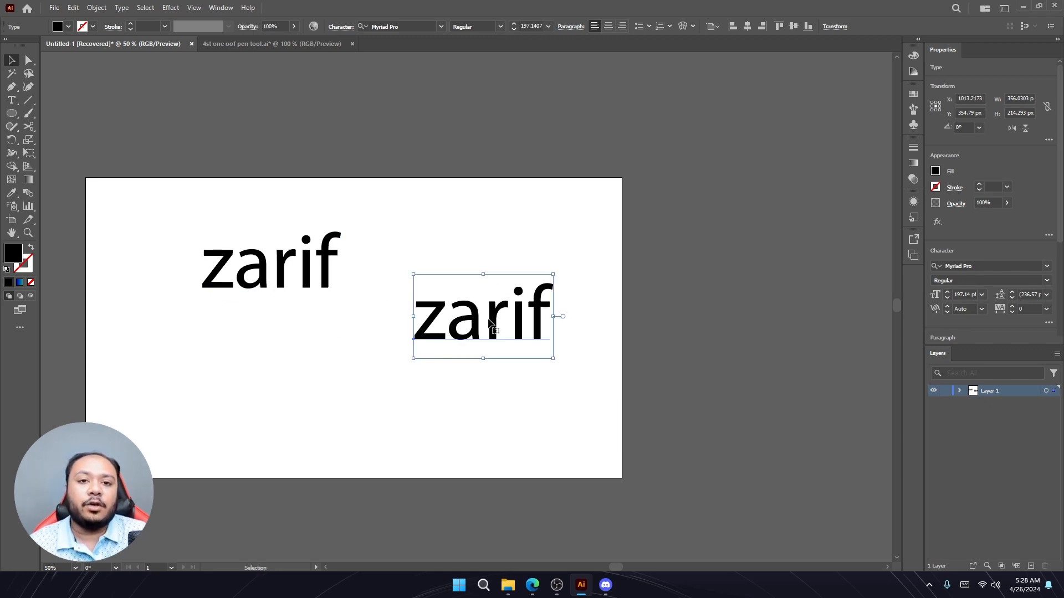
pyautogui.moveTo(490, 325); pyautogui.dragTo(288, 364)
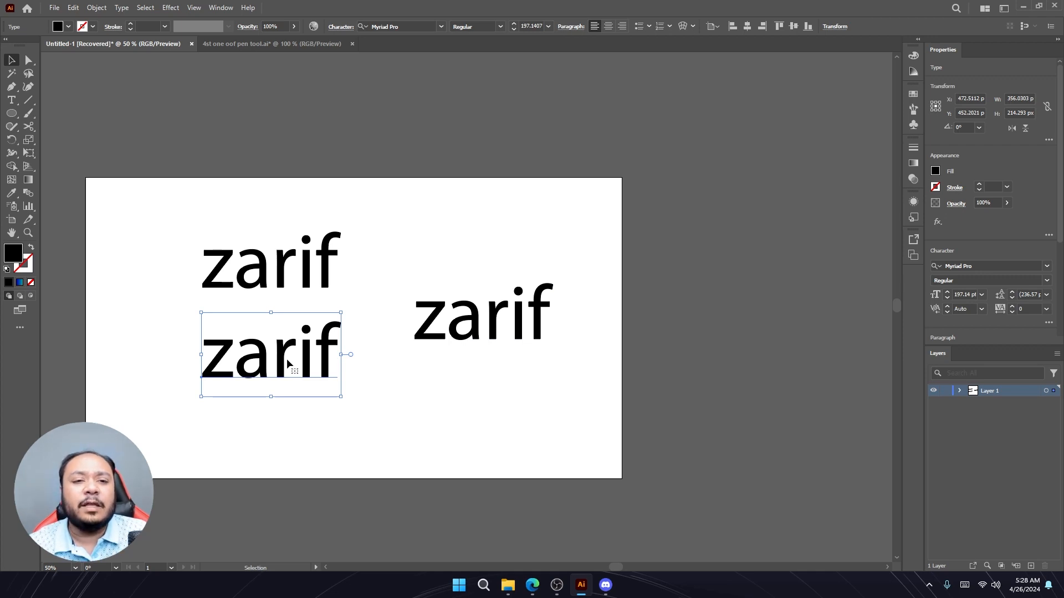
pyautogui.press('Delete')
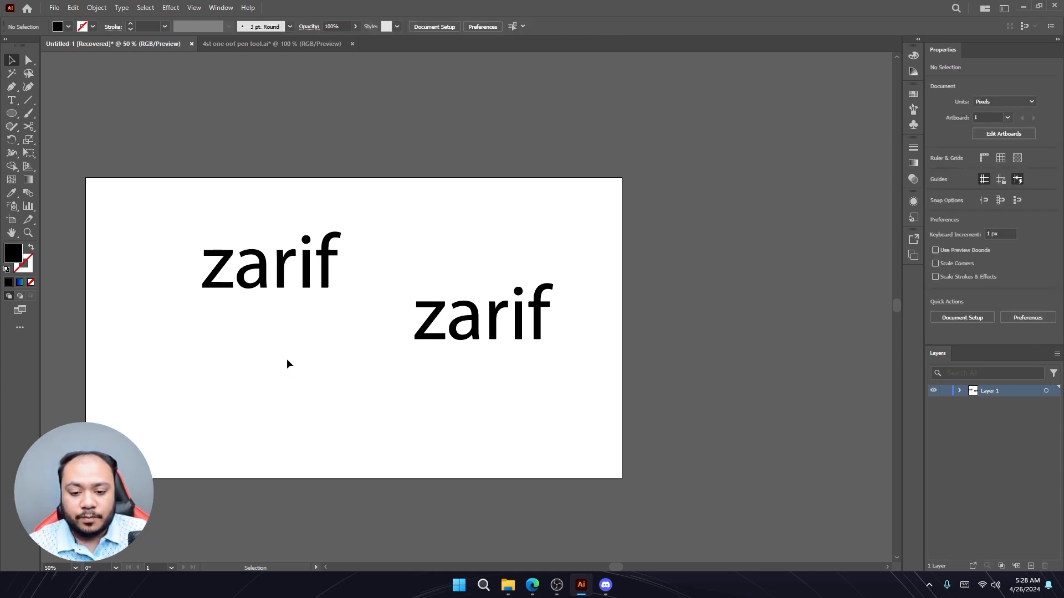
# - Delete both zarif text objects from the artboard
pyautogui.click(485, 319)
pyautogui.press('Delete')
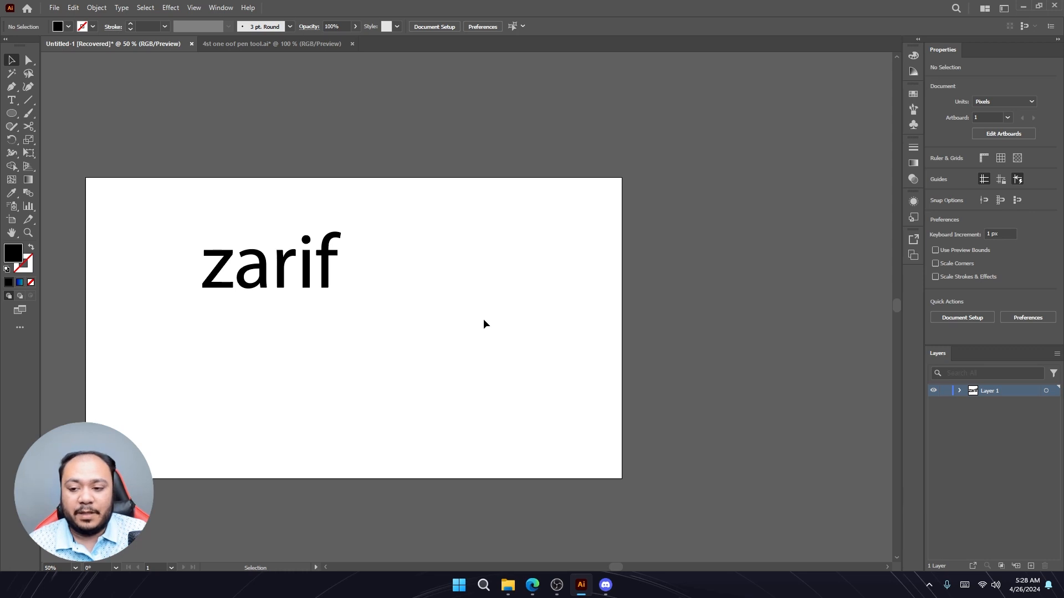
pyautogui.click(260, 252)
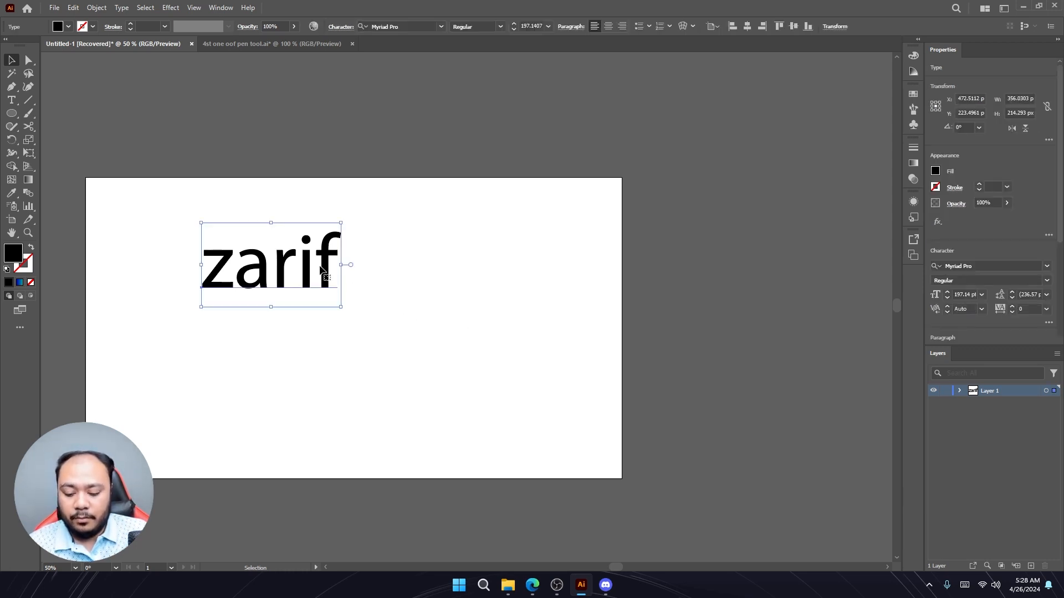
pyautogui.press('Delete')
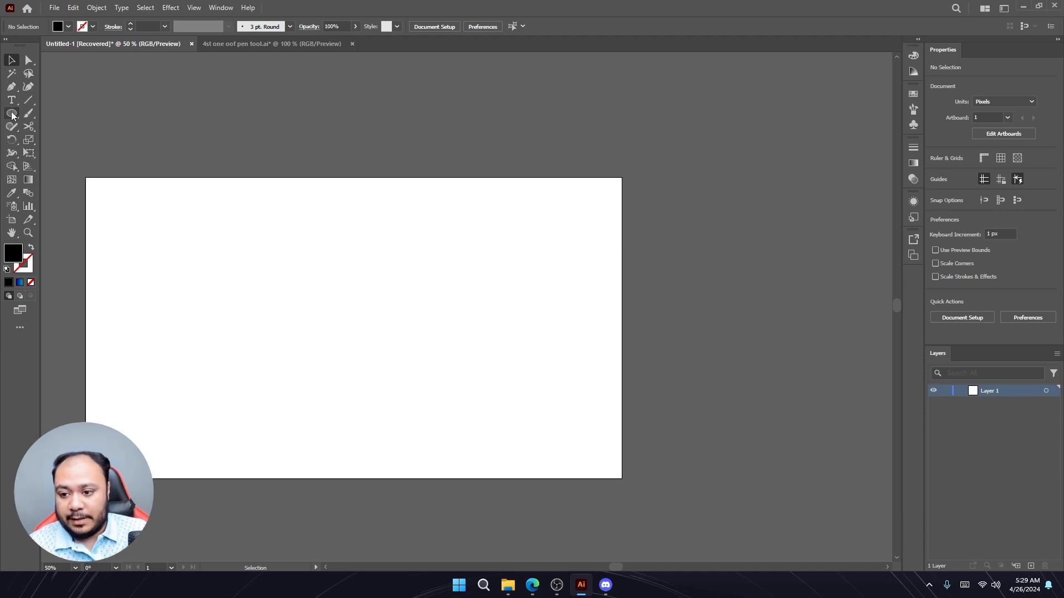
# - Draw a circle about 401 px across with the Ellipse tool, using no fill and a black stroke
pyautogui.moveTo(12, 115); pyautogui.dragTo(52, 138)
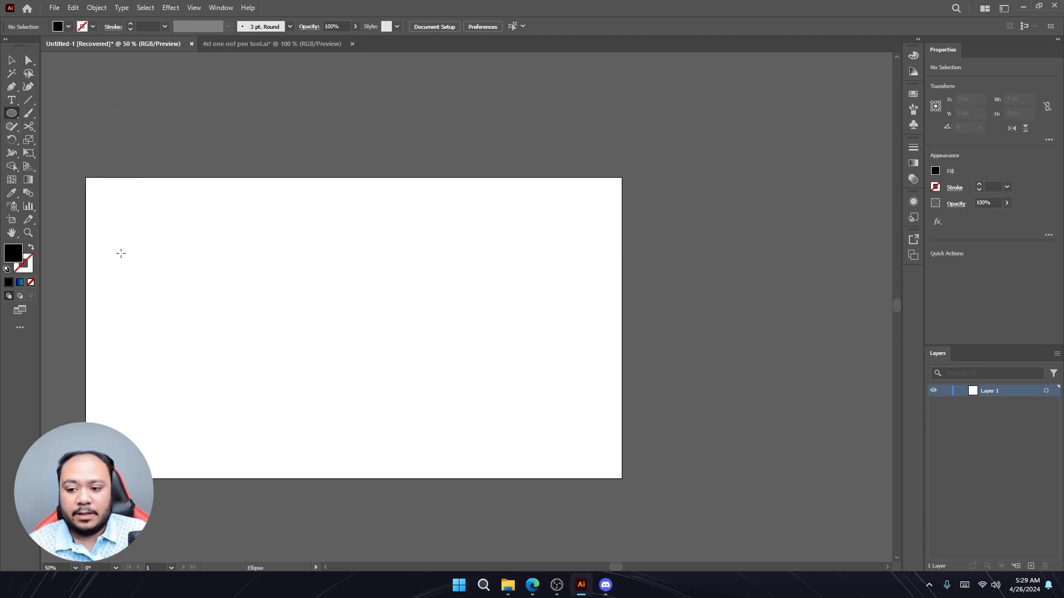
pyautogui.click(31, 247)
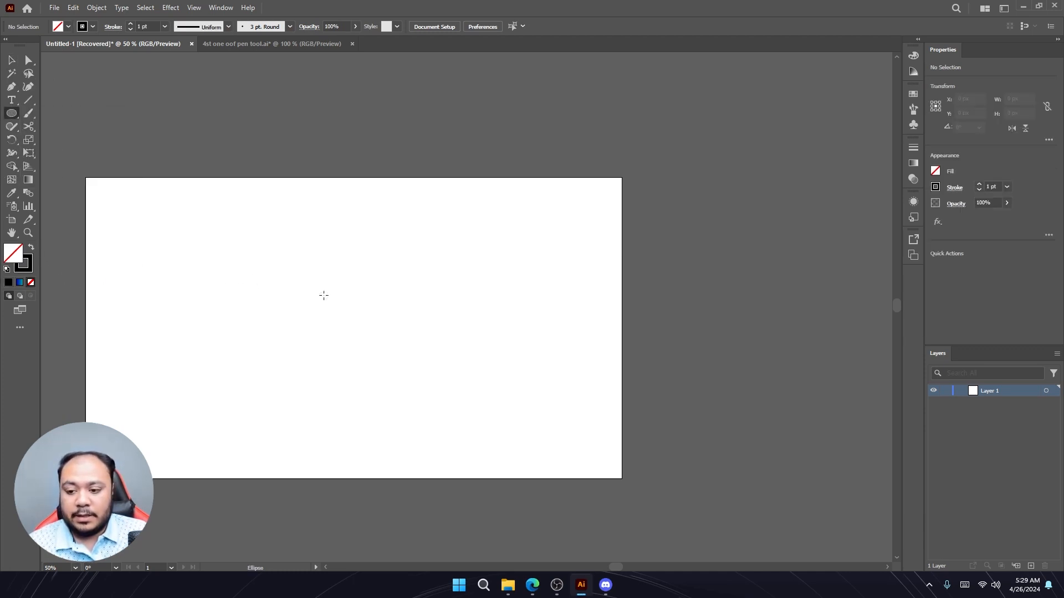
pyautogui.moveTo(326, 295); pyautogui.dragTo(406, 374)
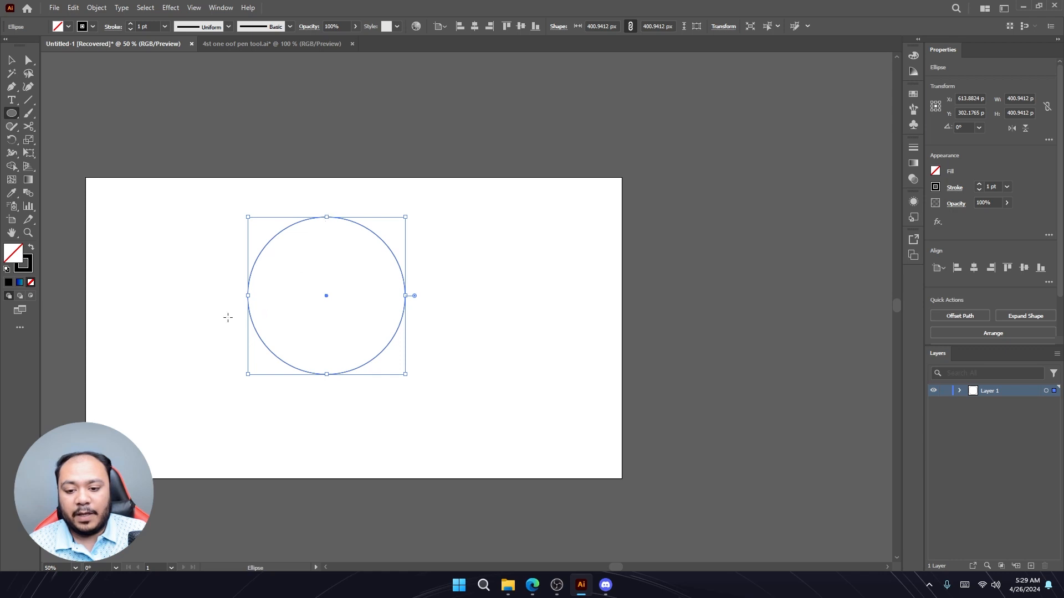
# - Cut the circle at its top and left anchor points with the Scissors tool
pyautogui.click(30, 128)
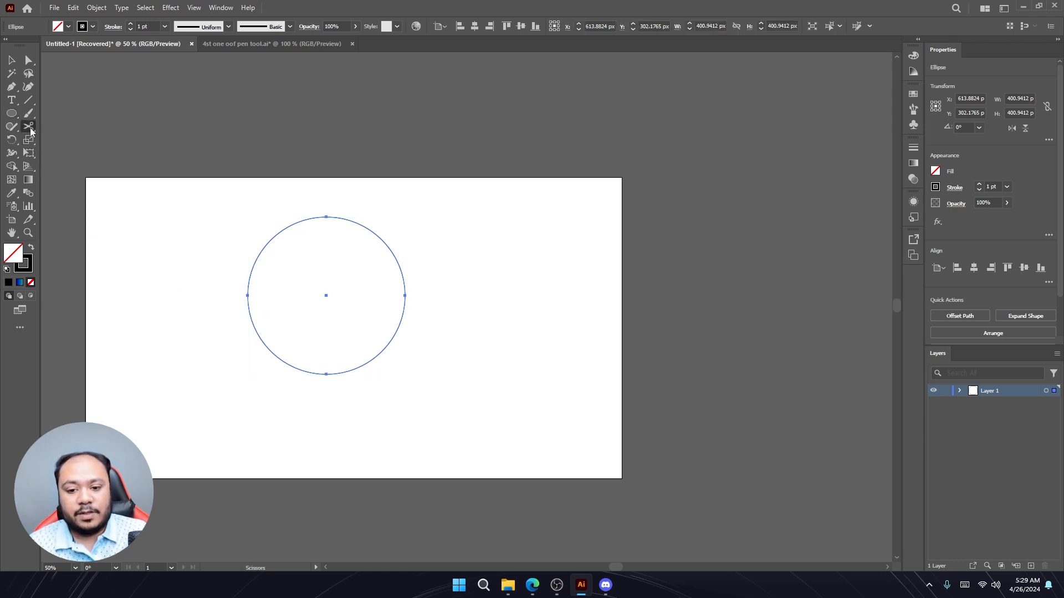
pyautogui.click(326, 217)
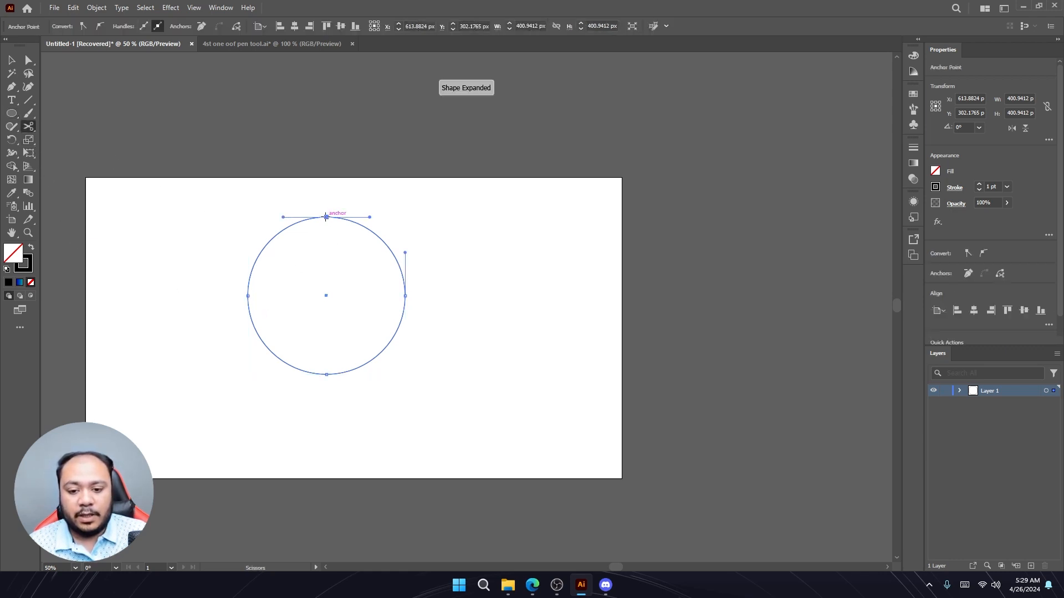
pyautogui.click(247, 295)
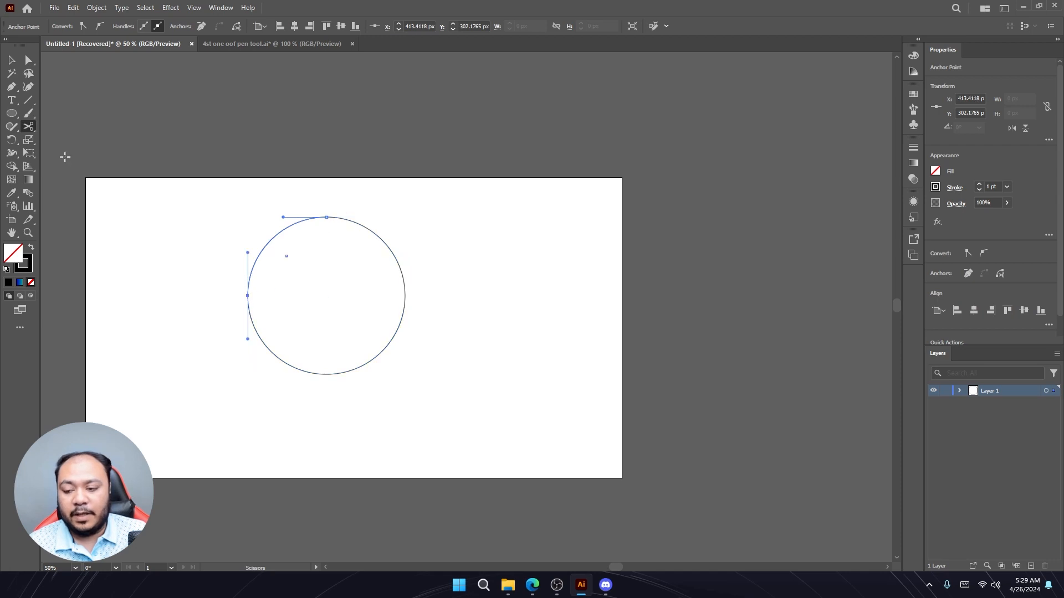
# - Select the upper-left quarter arc, delete it, and undo the deletion
pyautogui.click(9, 62)
pyautogui.click(191, 264)
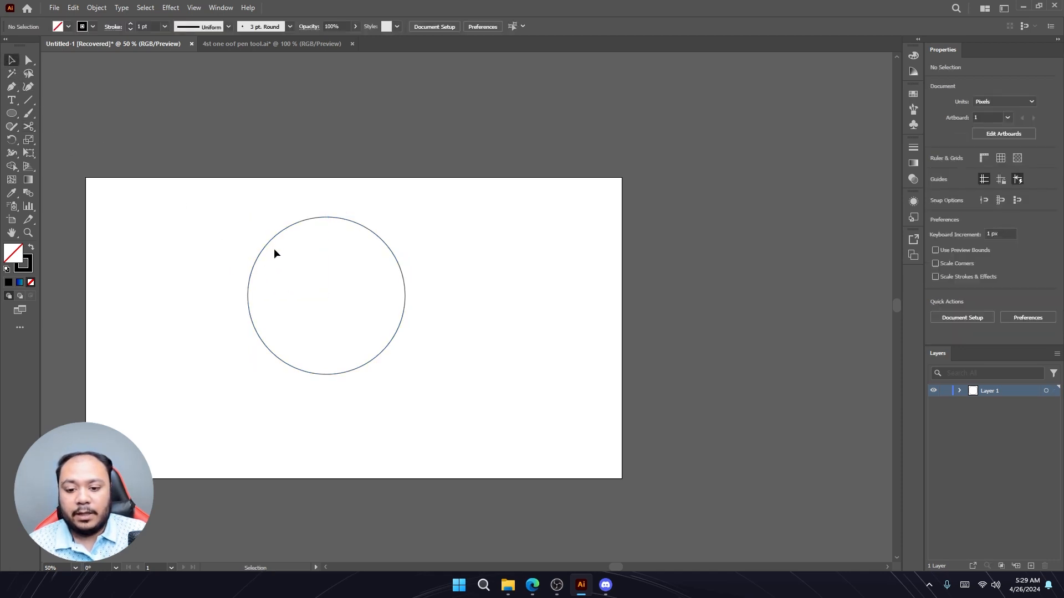
pyautogui.click(271, 238)
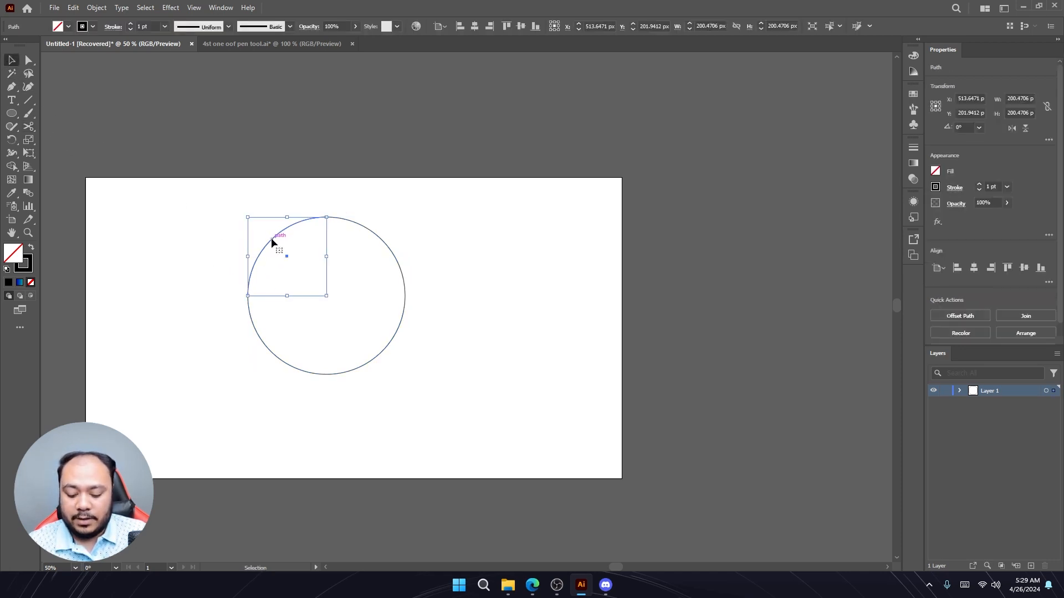
pyautogui.press('Delete')
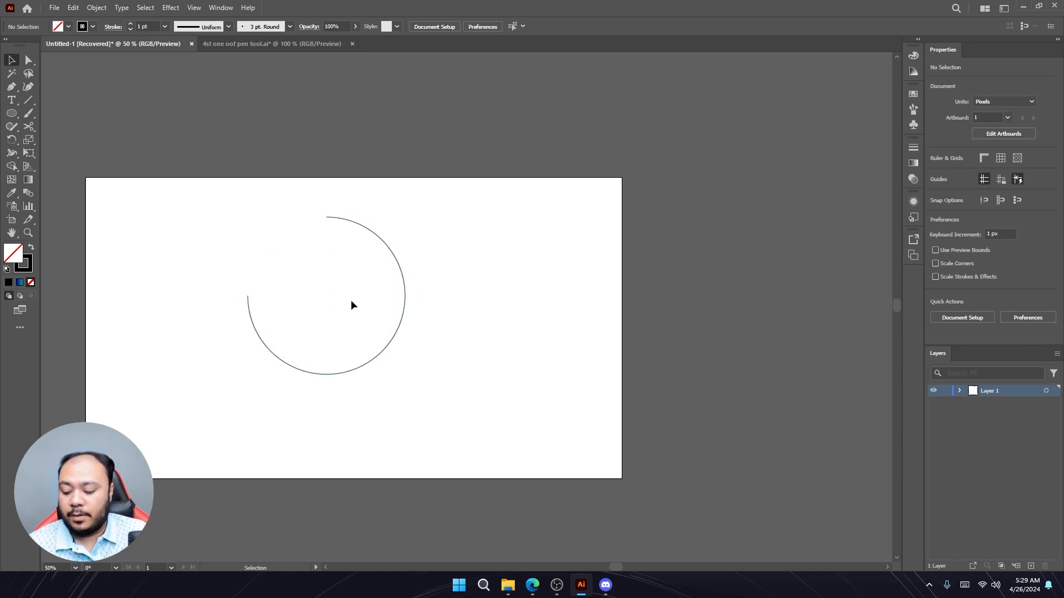
pyautogui.hotkey('ctrl', 'z')
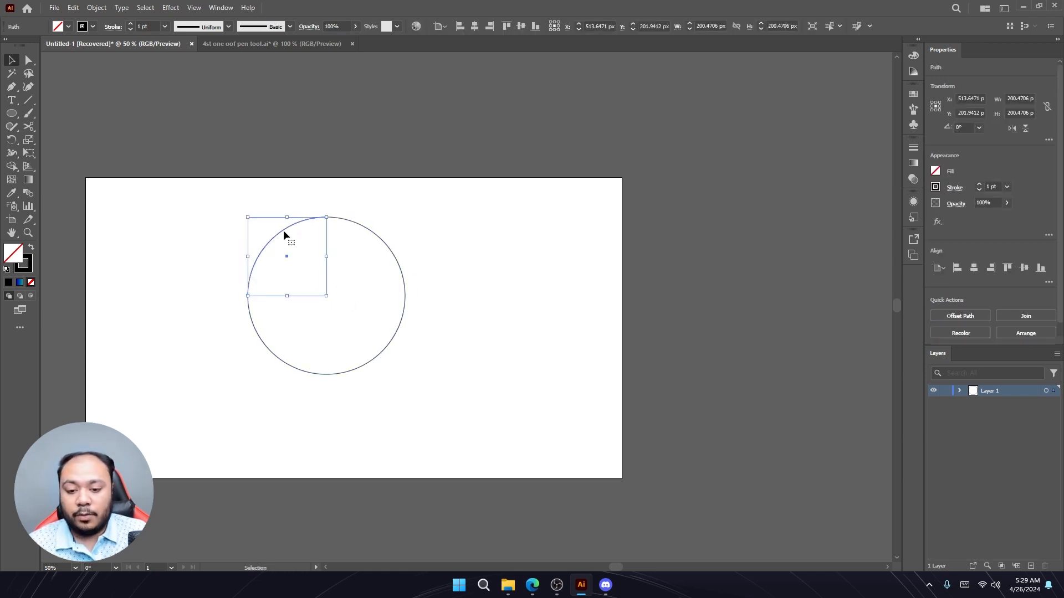
# - Delete the remaining three-quarter arc of the circle and undo that deletion
pyautogui.click(397, 331)
pyautogui.press('Delete')
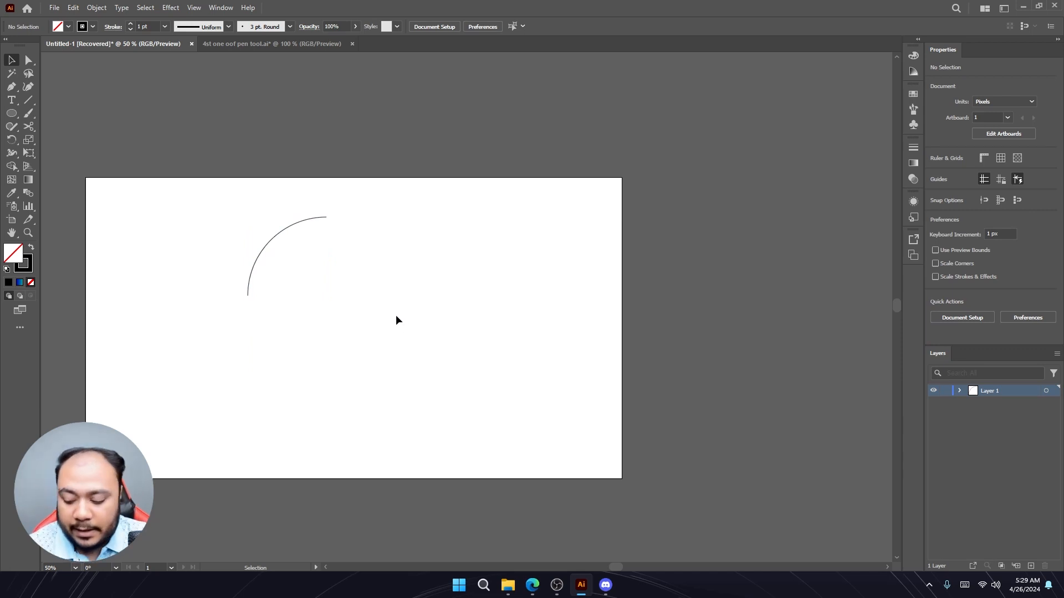
pyautogui.hotkey('ctrl', 'z')
pyautogui.click(503, 319)
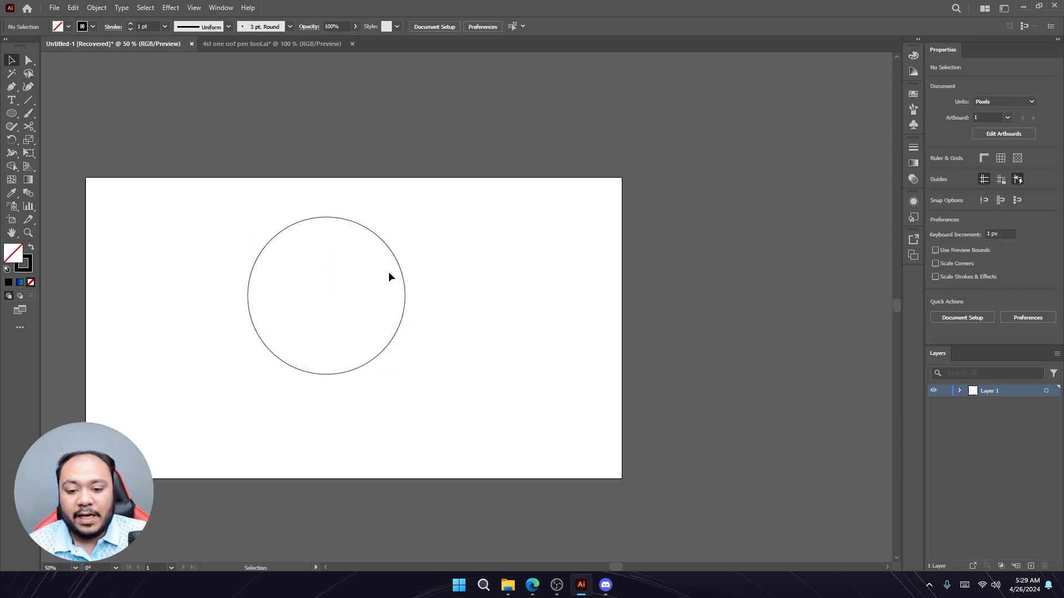
# - Move the circle slightly to the left and reselect it
pyautogui.moveTo(399, 270)
pyautogui.mouseDown()
pyautogui.moveTo(481, 308)
pyautogui.moveTo(383, 273)
pyautogui.mouseUp()
pyautogui.press('ctrl')
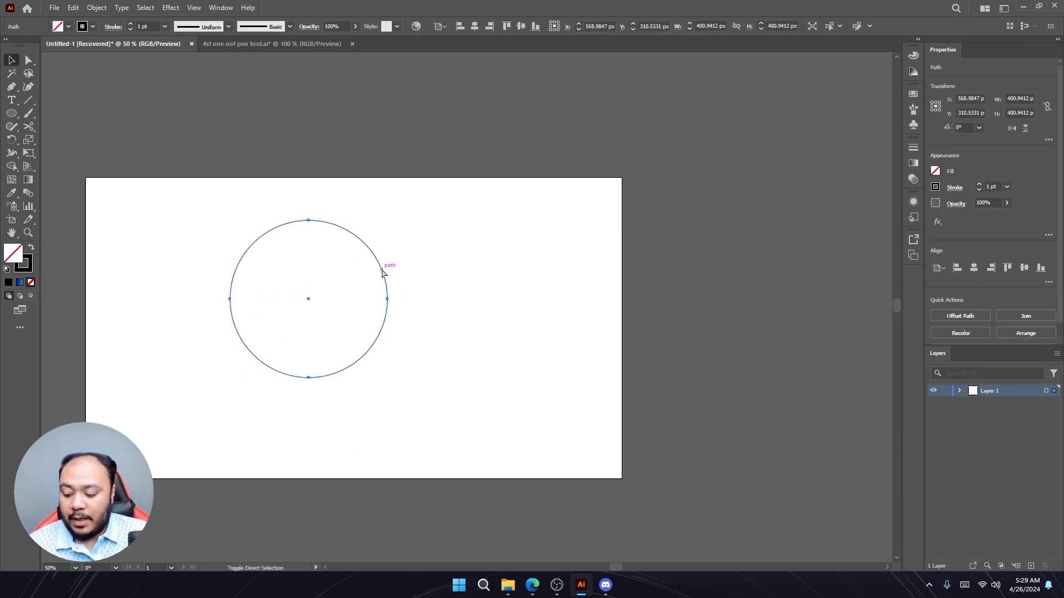
pyautogui.click(483, 298)
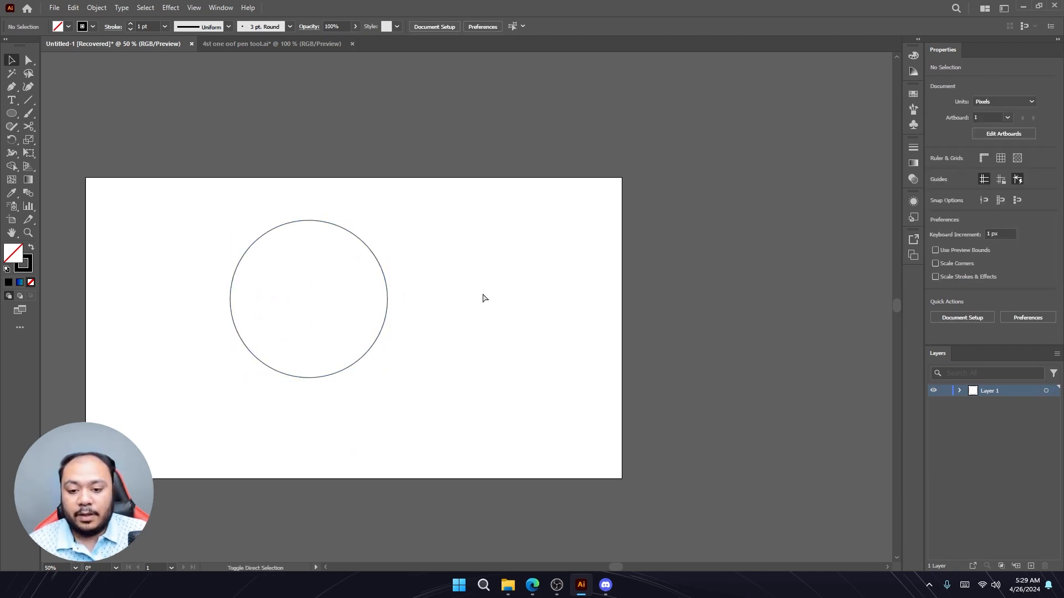
pyautogui.click(268, 233)
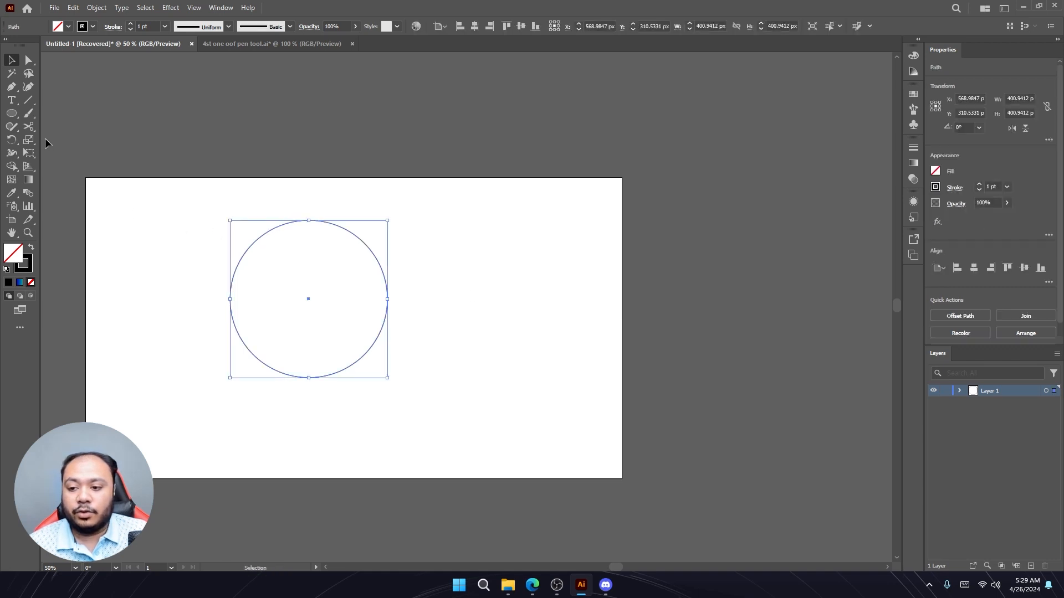
# - Try to cut the circle at its top anchor with the Scissors tool, turning off the repeated warning
pyautogui.click(29, 127)
pyautogui.click(308, 220)
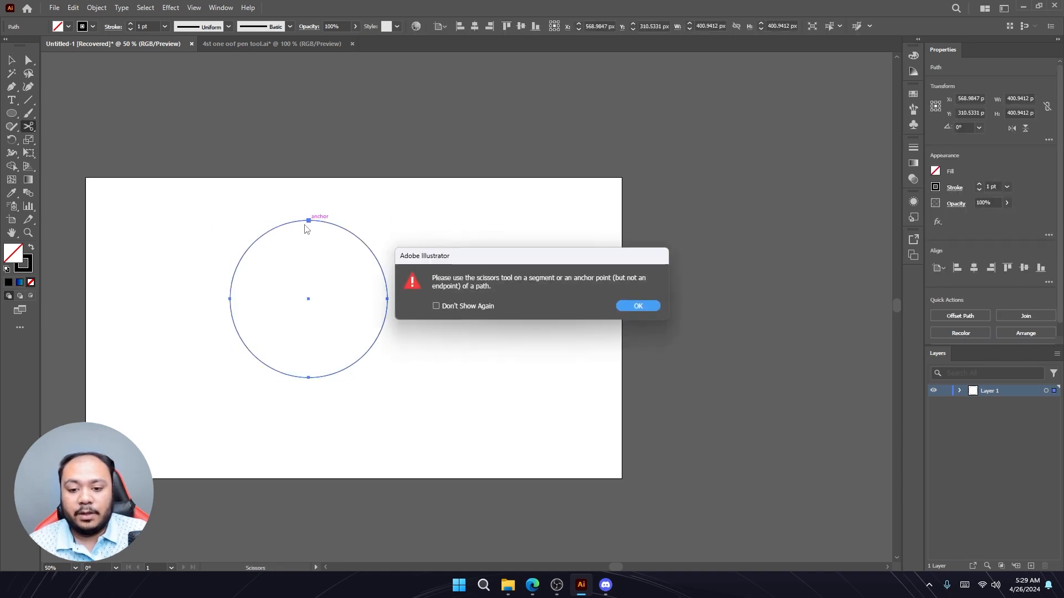
pyautogui.click(640, 308)
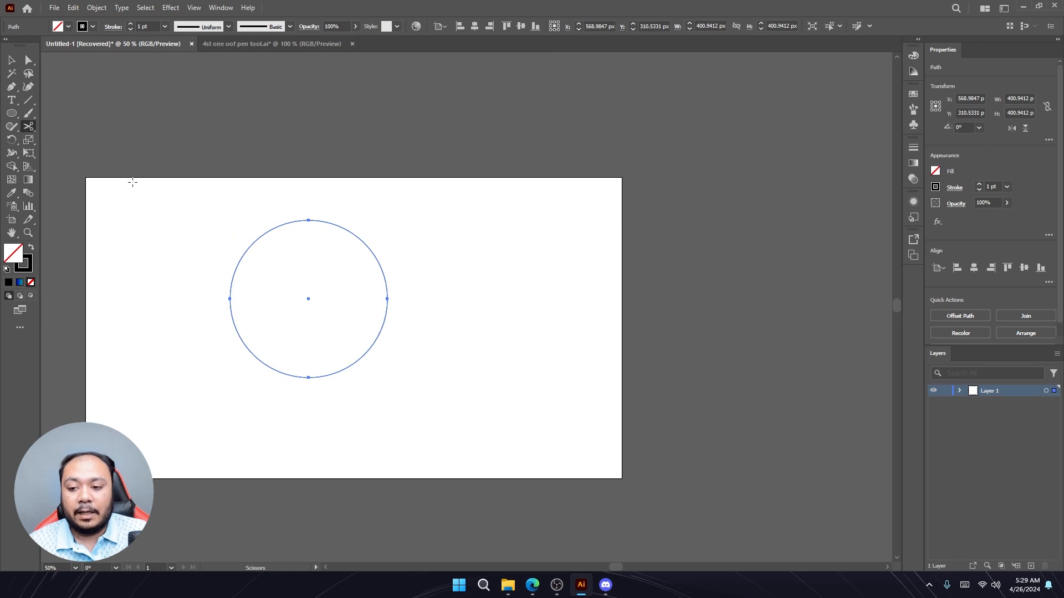
pyautogui.click(308, 221)
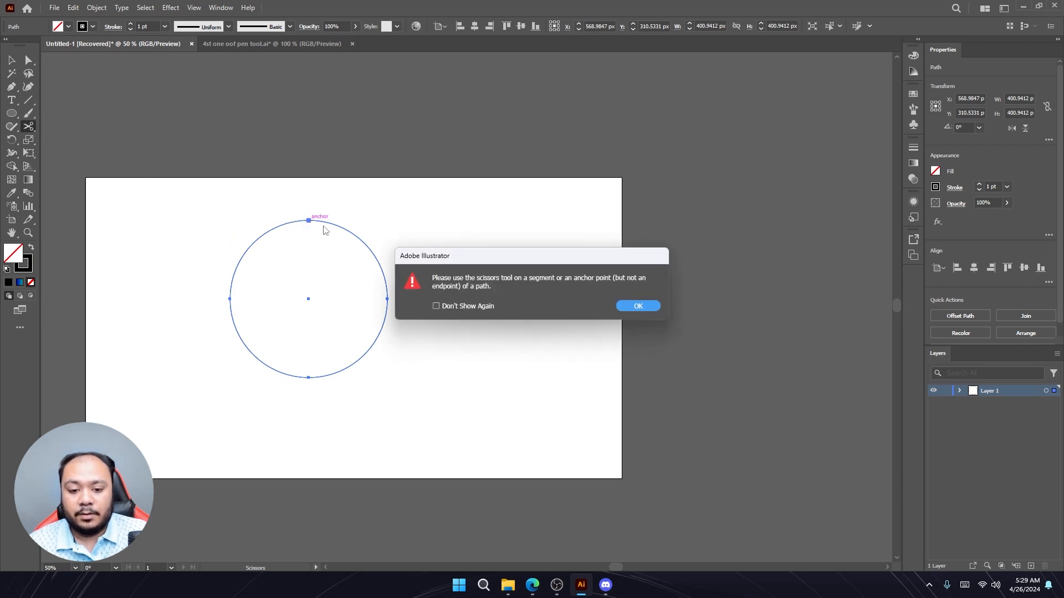
pyautogui.click(438, 307)
pyautogui.click(637, 305)
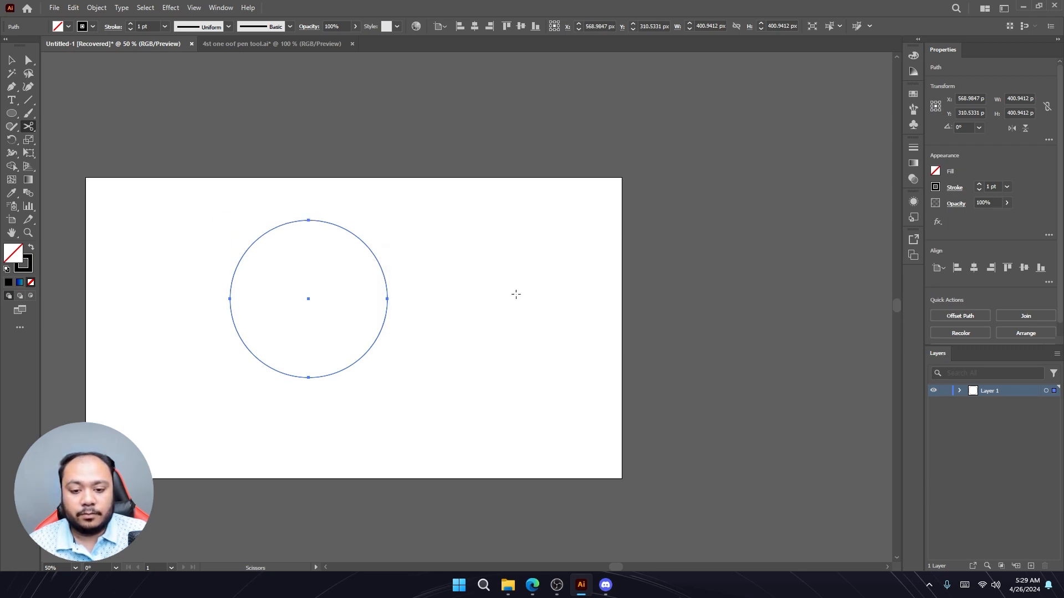
# - Delete the circle and draw a new circle about 340 by 360 px with the Ellipse tool
pyautogui.press('v')
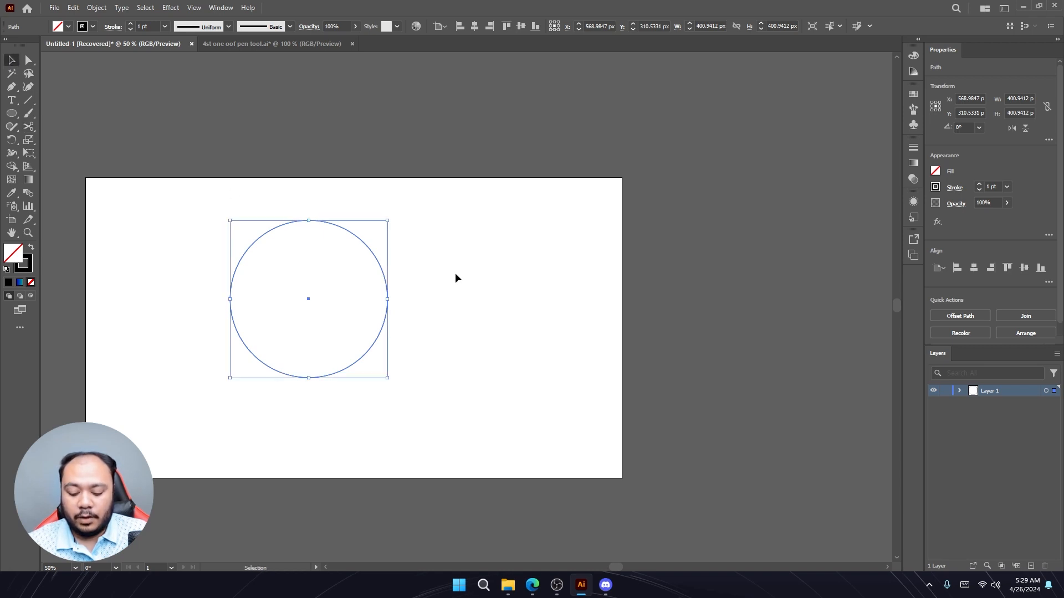
pyautogui.press('Delete')
pyautogui.click(11, 113)
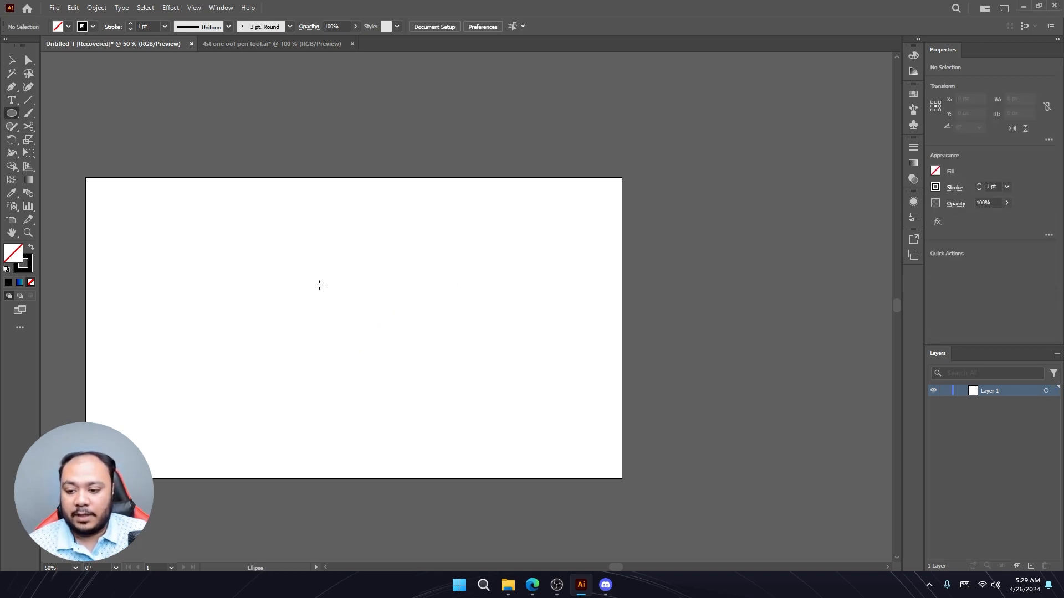
pyautogui.moveTo(296, 271); pyautogui.dragTo(429, 413)
# - Cut the new circle at its top and left anchor points with the Scissors tool
pyautogui.press('c')
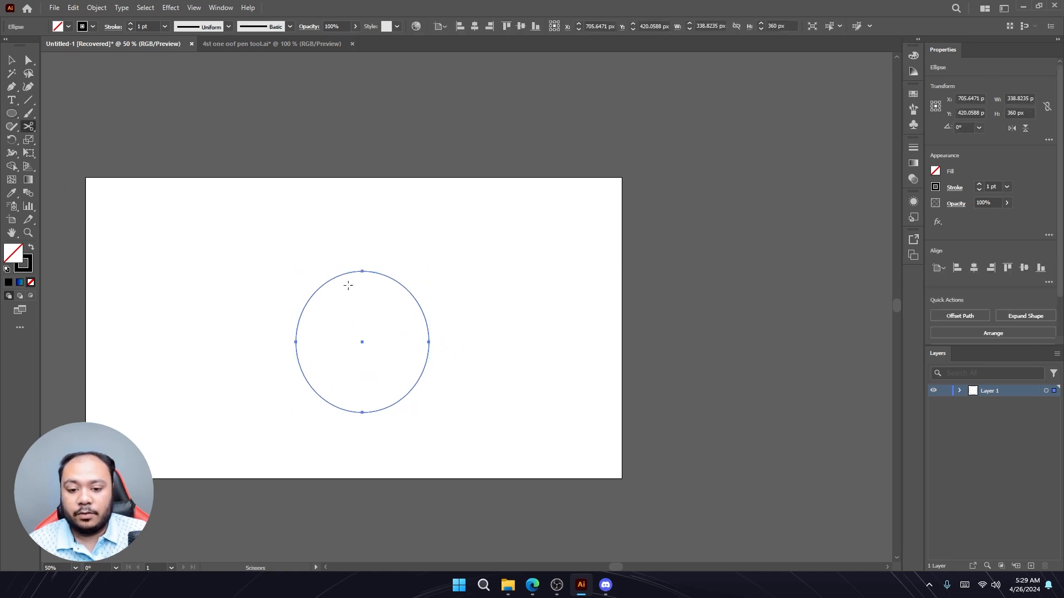
pyautogui.click(362, 272)
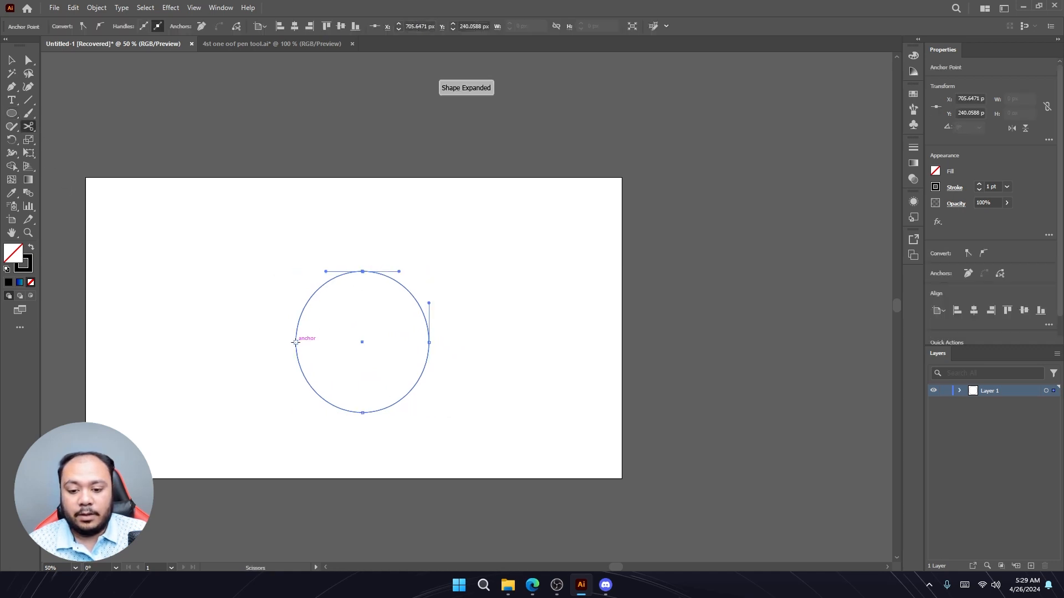
pyautogui.click(295, 342)
# - Select and delete the three-quarter arc of the cut circle
pyautogui.press('v')
pyautogui.click(403, 350)
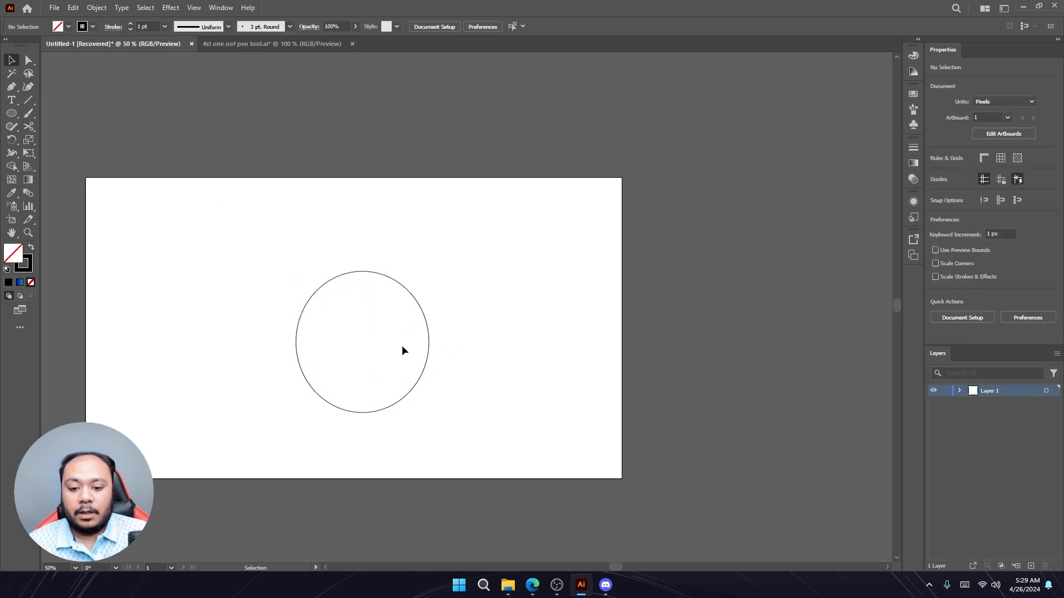
pyautogui.click(422, 370)
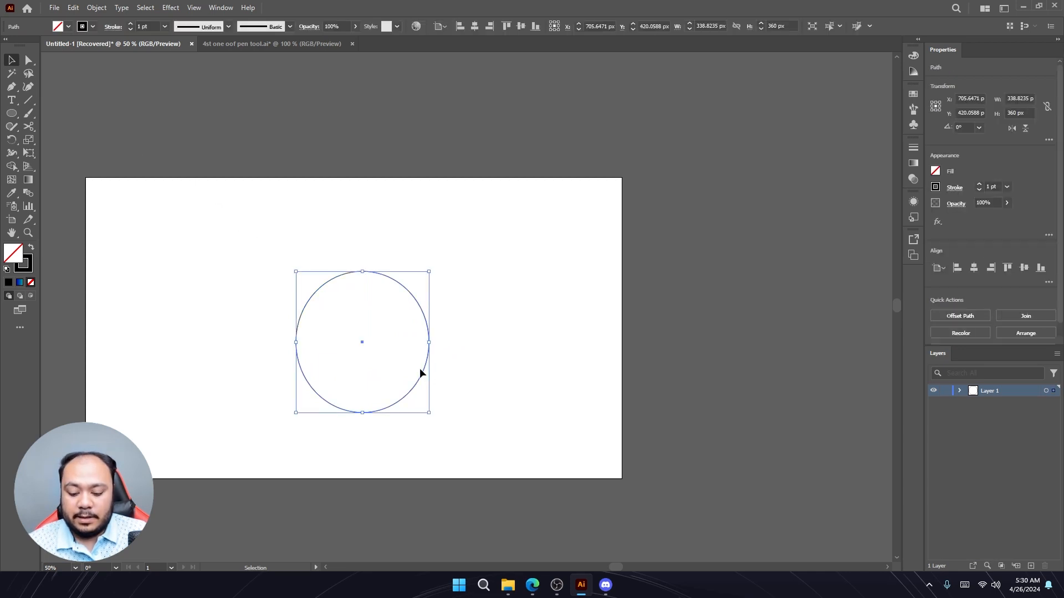
pyautogui.press('Delete')
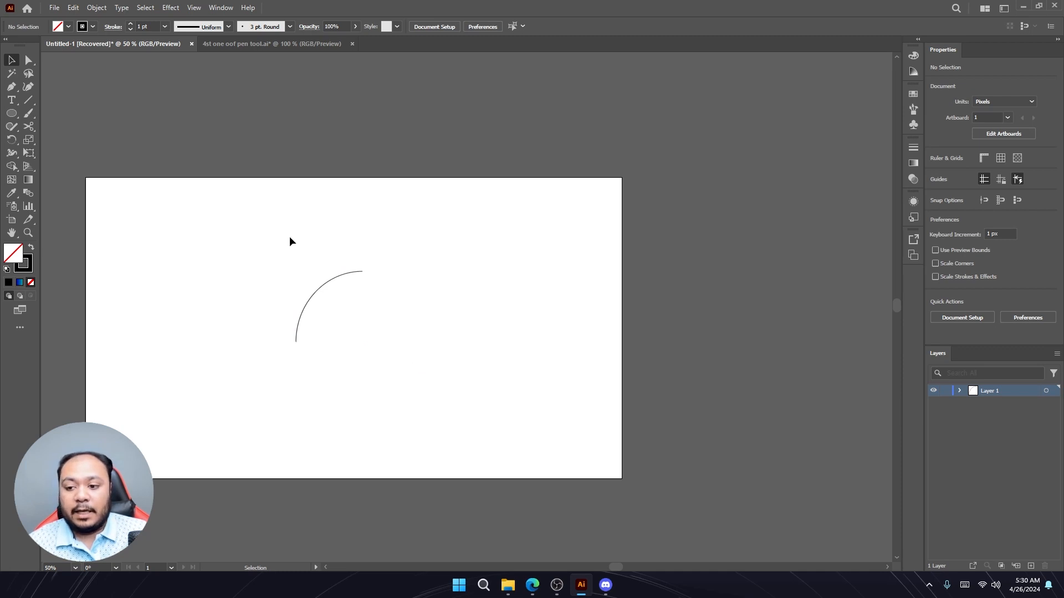
# - Delete the remaining quarter arc from the artboard
pyautogui.rightClick(14, 127)
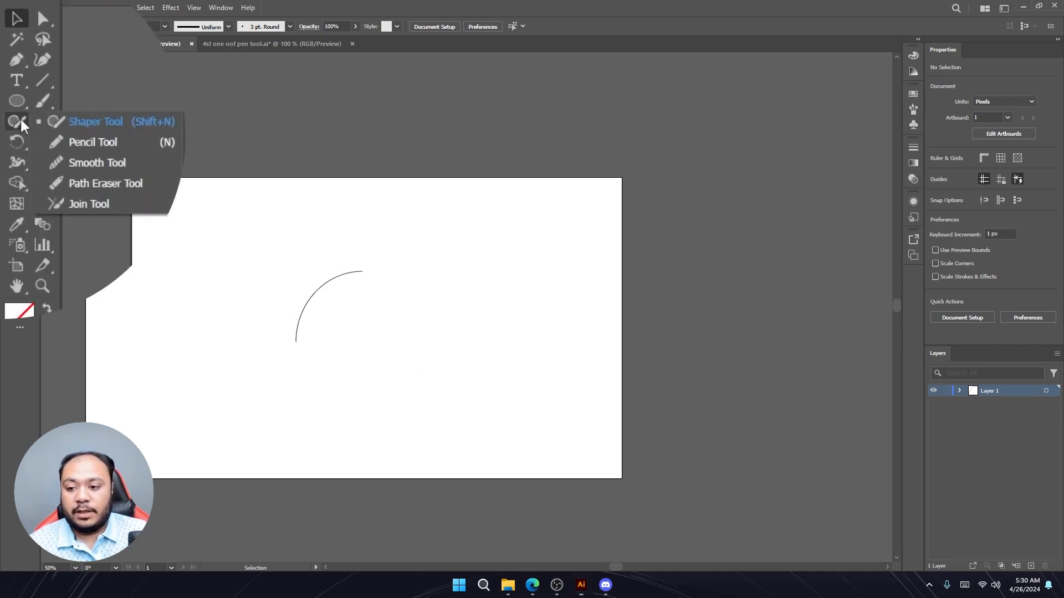
pyautogui.click(51, 154)
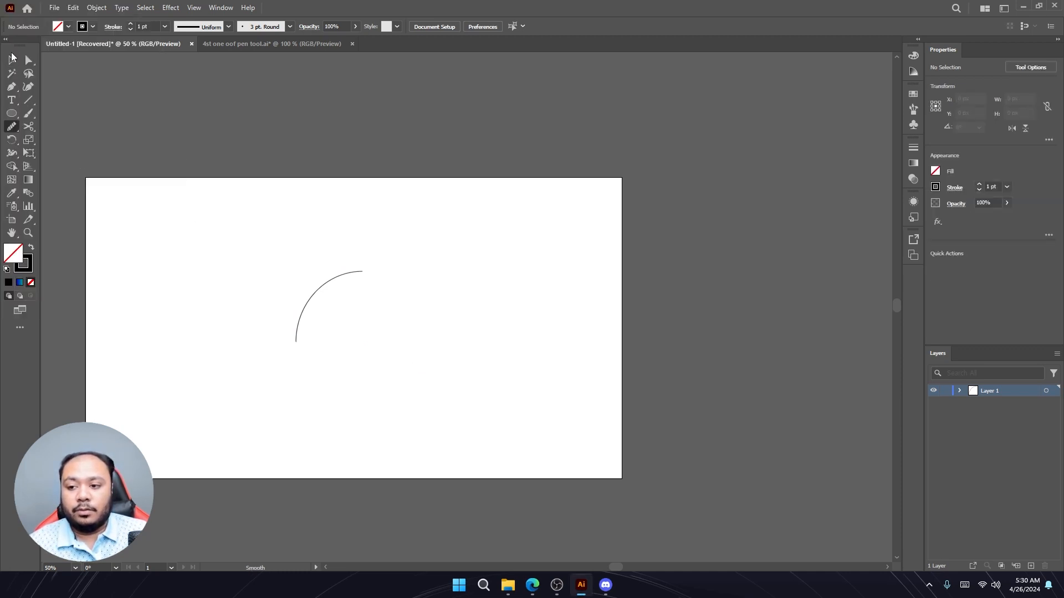
pyautogui.click(12, 60)
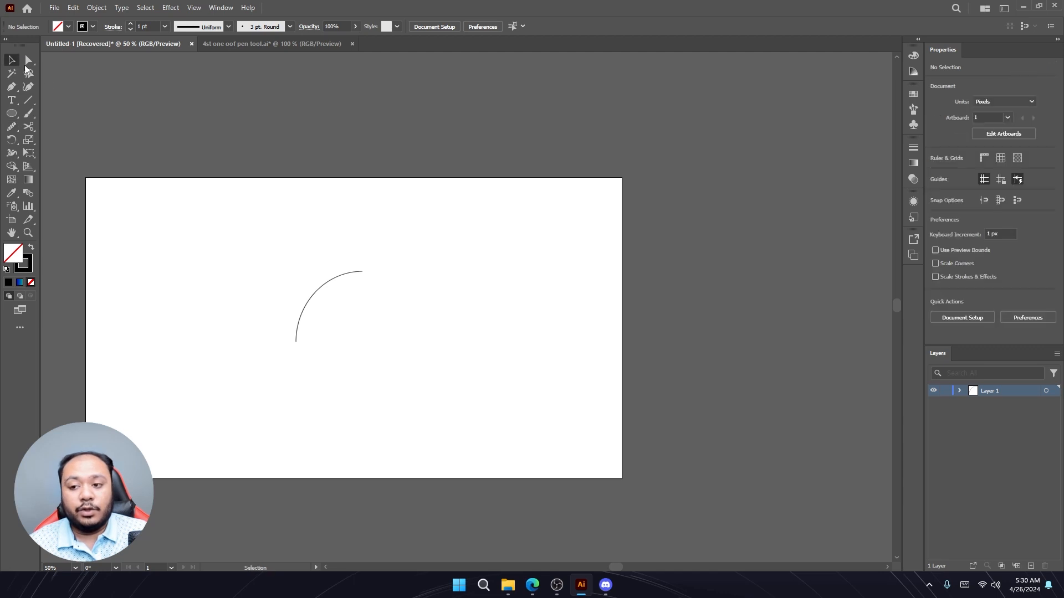
pyautogui.click(314, 291)
pyautogui.press('Delete')
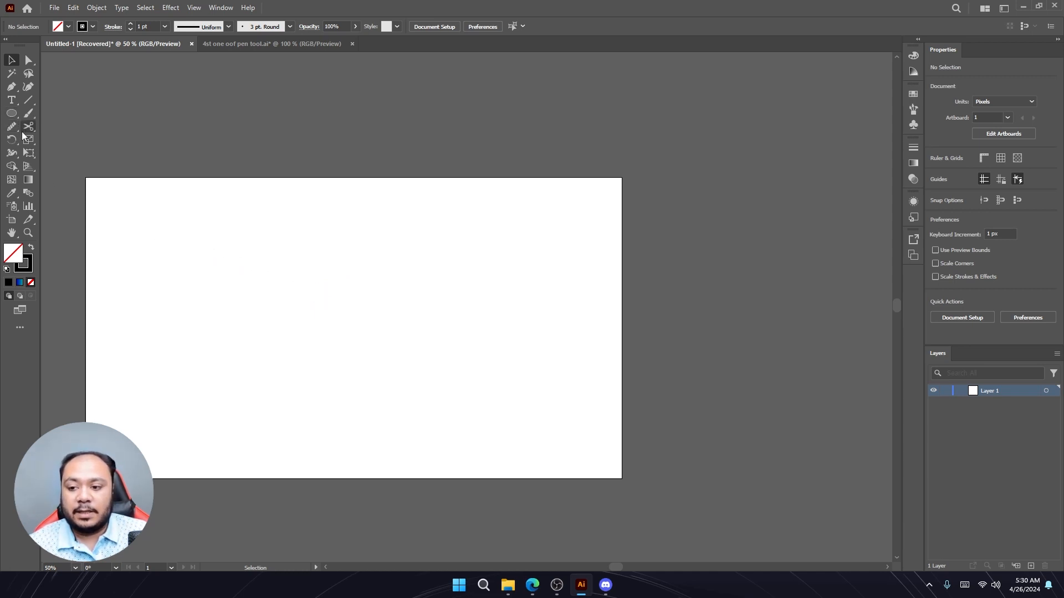
# - Draw a closed curved path with the Pen tool, mixing corner clicks and dragged curve points
pyautogui.click(11, 86)
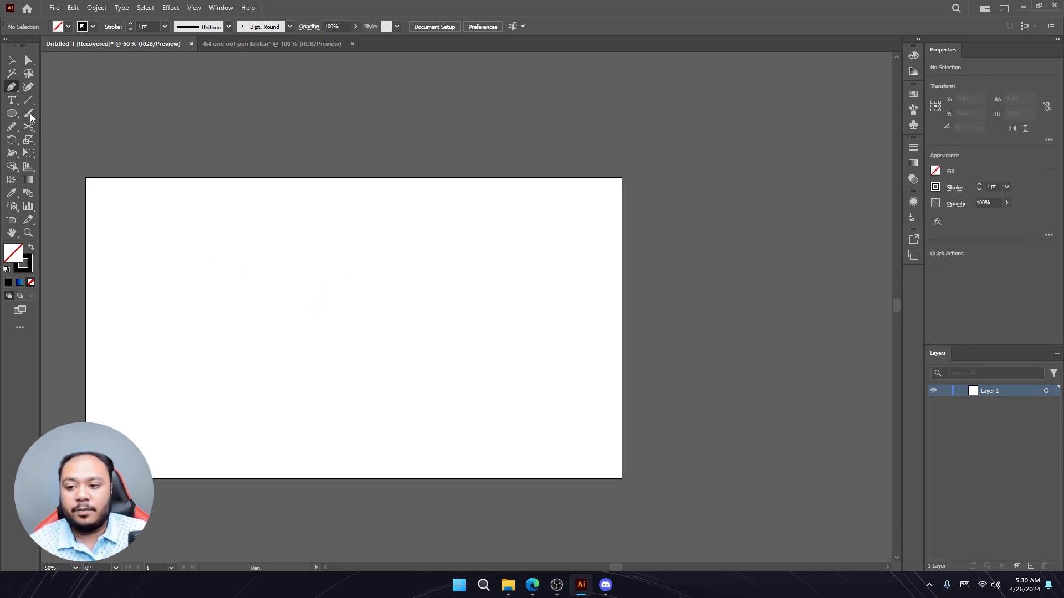
pyautogui.click(232, 339)
pyautogui.click(372, 276)
pyautogui.moveTo(436, 368); pyautogui.dragTo(599, 297)
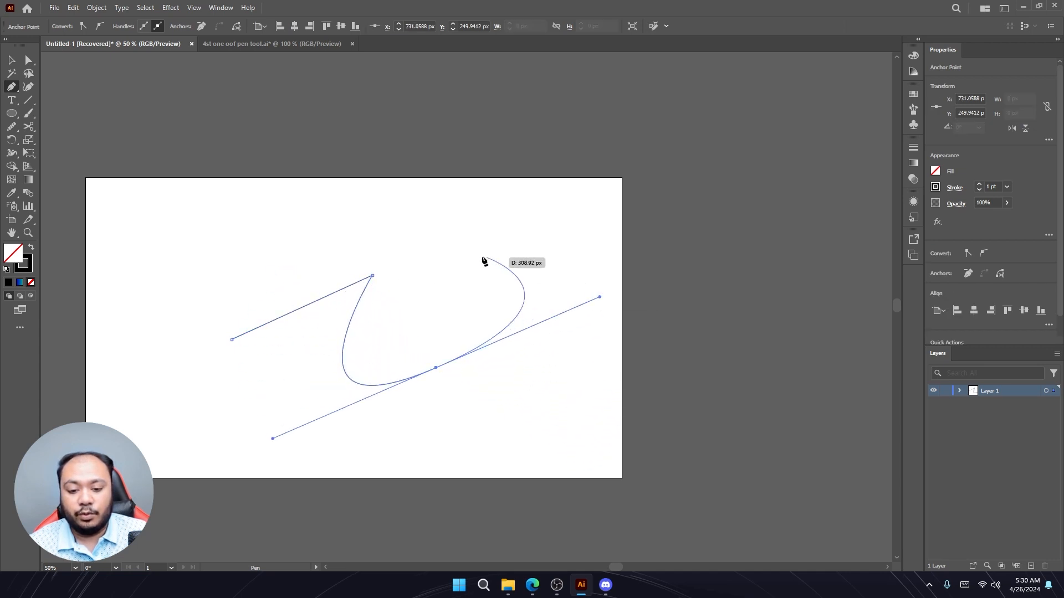
pyautogui.moveTo(395, 224); pyautogui.dragTo(235, 349)
pyautogui.click(231, 339)
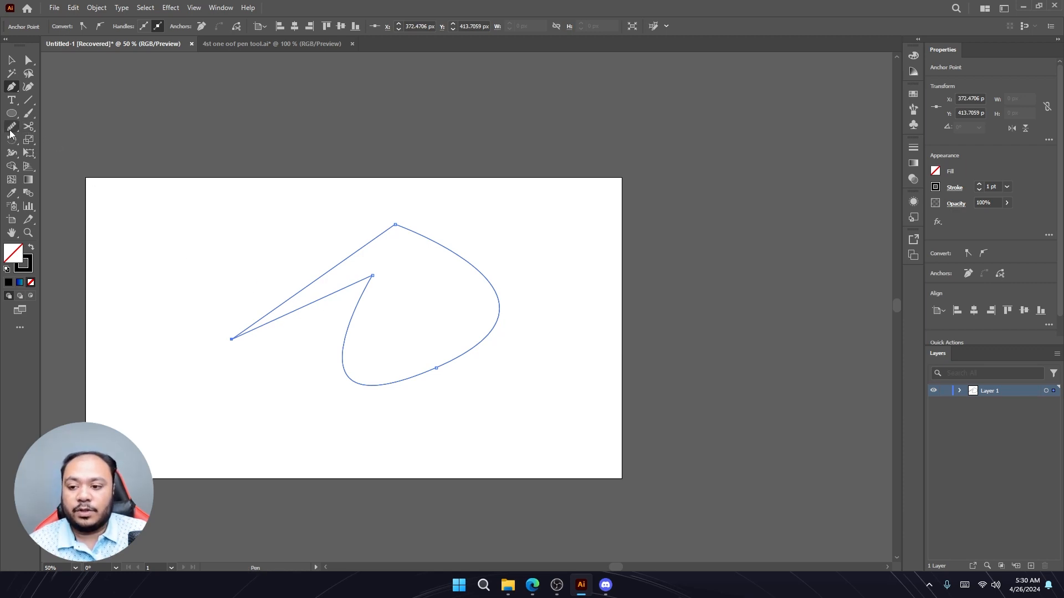
# - Smooth the path's corners and curves with the Smooth tool
pyautogui.click(10, 130)
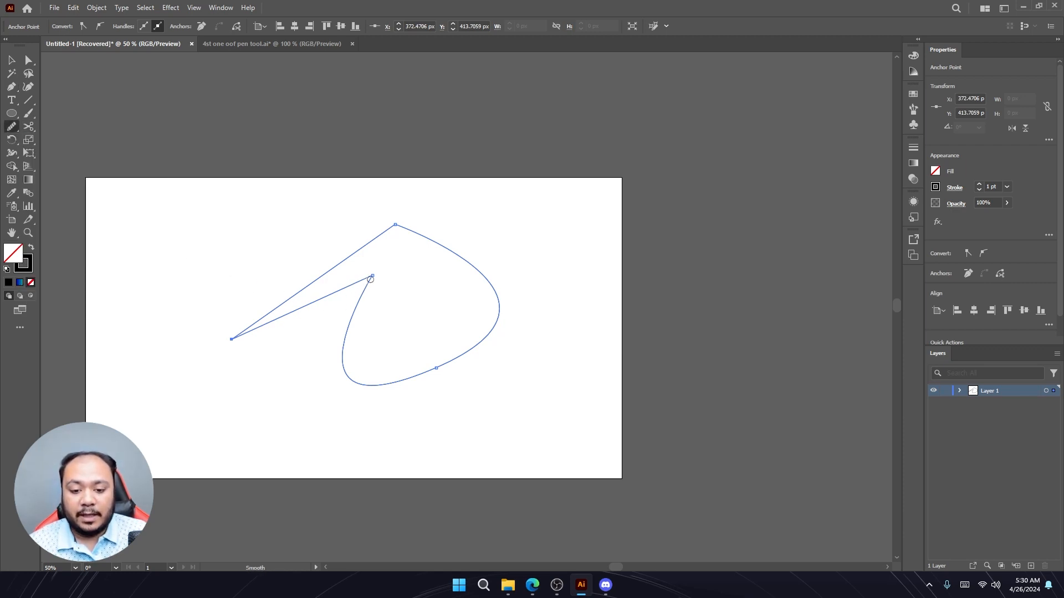
pyautogui.moveTo(372, 277)
pyautogui.mouseDown()
pyautogui.moveTo(359, 312)
pyautogui.moveTo(383, 413)
pyautogui.mouseUp()
pyautogui.moveTo(343, 325); pyautogui.dragTo(394, 392)
pyautogui.moveTo(358, 275)
pyautogui.mouseDown()
pyautogui.moveTo(352, 349)
pyautogui.moveTo(337, 355)
pyautogui.mouseUp()
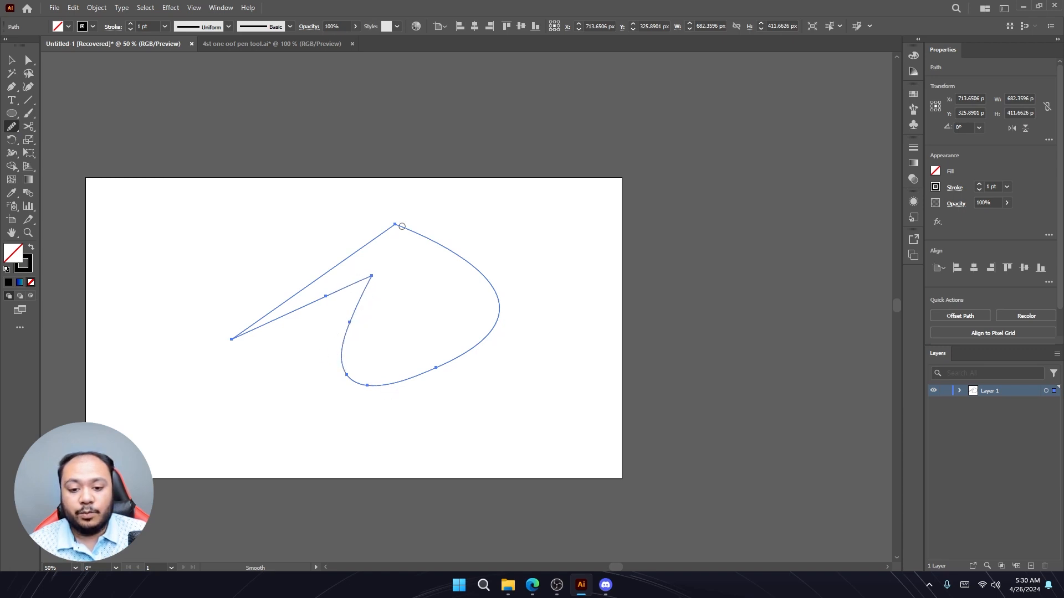
pyautogui.moveTo(400, 225)
pyautogui.mouseDown()
pyautogui.moveTo(319, 336)
pyautogui.moveTo(299, 276)
pyautogui.moveTo(288, 347)
pyautogui.moveTo(257, 333)
pyautogui.moveTo(357, 351)
pyautogui.moveTo(317, 312)
pyautogui.mouseUp()
pyautogui.moveTo(221, 338); pyautogui.dragTo(349, 305)
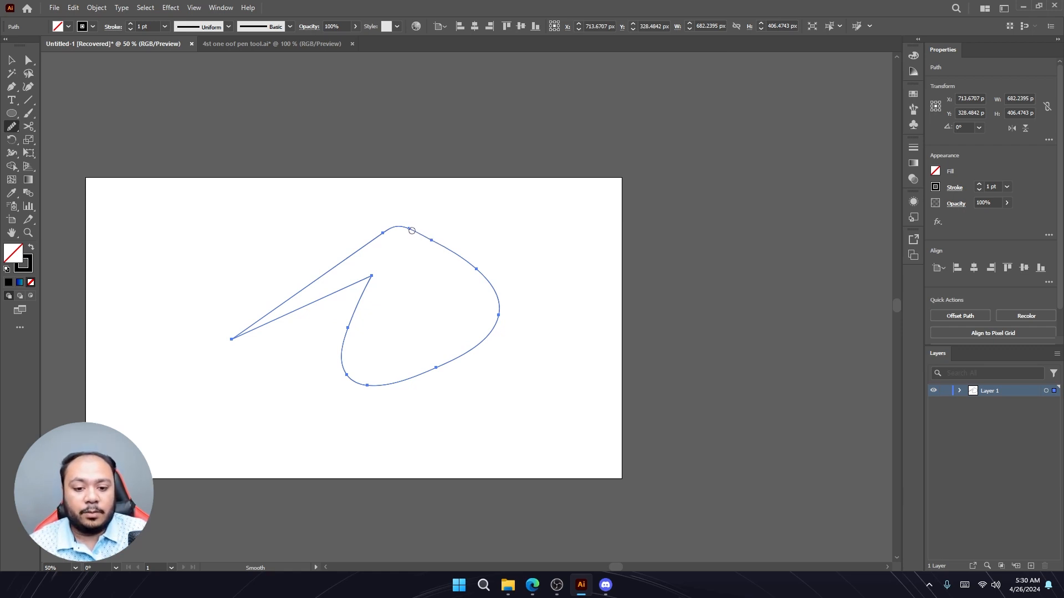
pyautogui.moveTo(411, 230)
pyautogui.mouseDown()
pyautogui.moveTo(468, 252)
pyautogui.moveTo(523, 332)
pyautogui.moveTo(484, 268)
pyautogui.moveTo(502, 350)
pyautogui.moveTo(235, 380)
pyautogui.mouseUp()
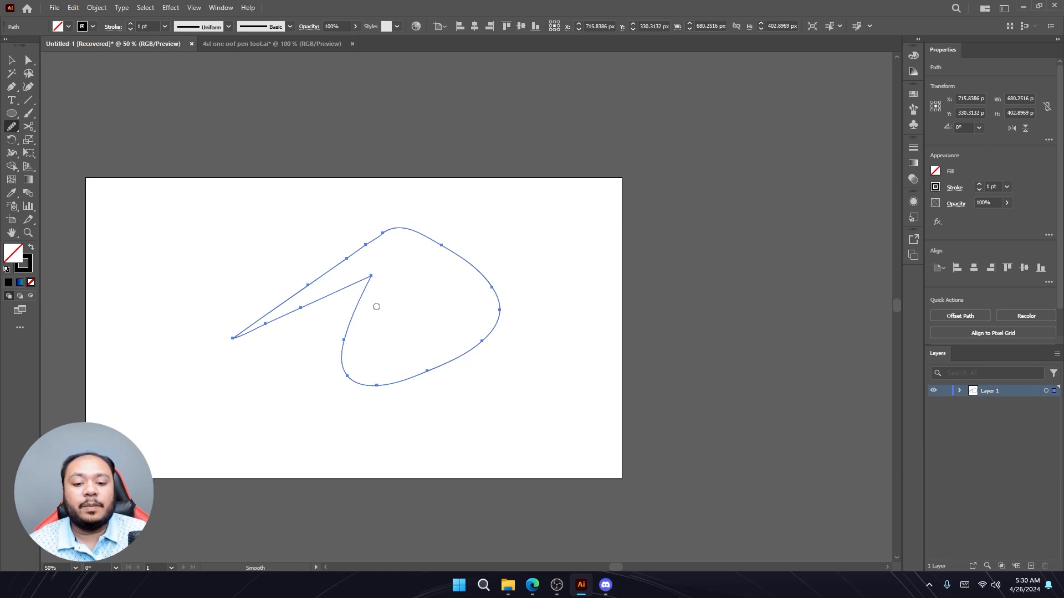
pyautogui.moveTo(363, 292)
pyautogui.mouseDown()
pyautogui.moveTo(336, 372)
pyautogui.moveTo(496, 409)
pyautogui.mouseUp()
pyautogui.moveTo(347, 367)
pyautogui.mouseDown()
pyautogui.moveTo(468, 380)
pyautogui.moveTo(495, 344)
pyautogui.mouseUp()
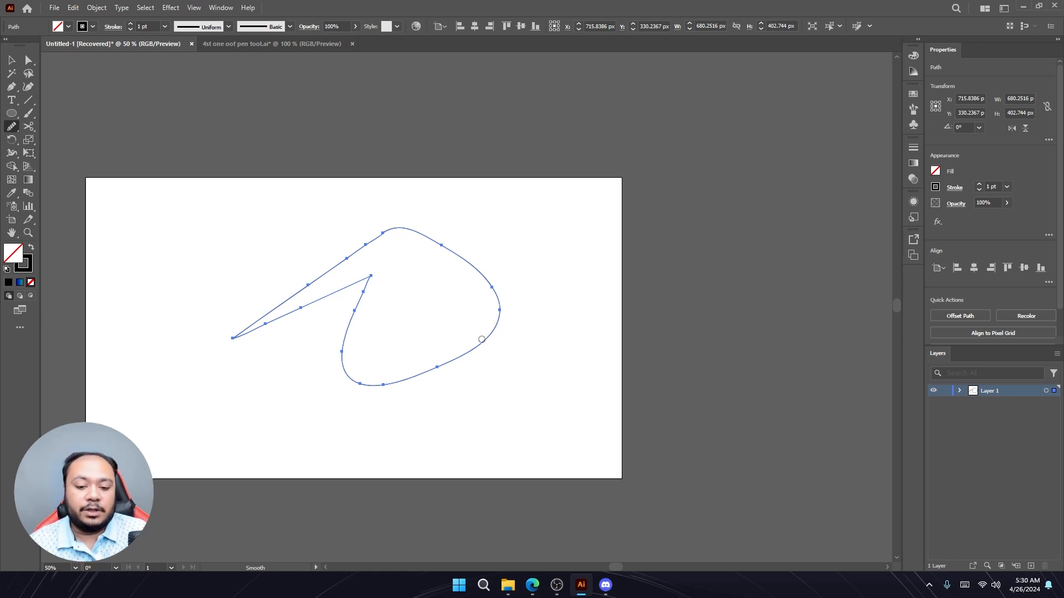
# - Select the smoothed path and delete it
pyautogui.click(10, 59)
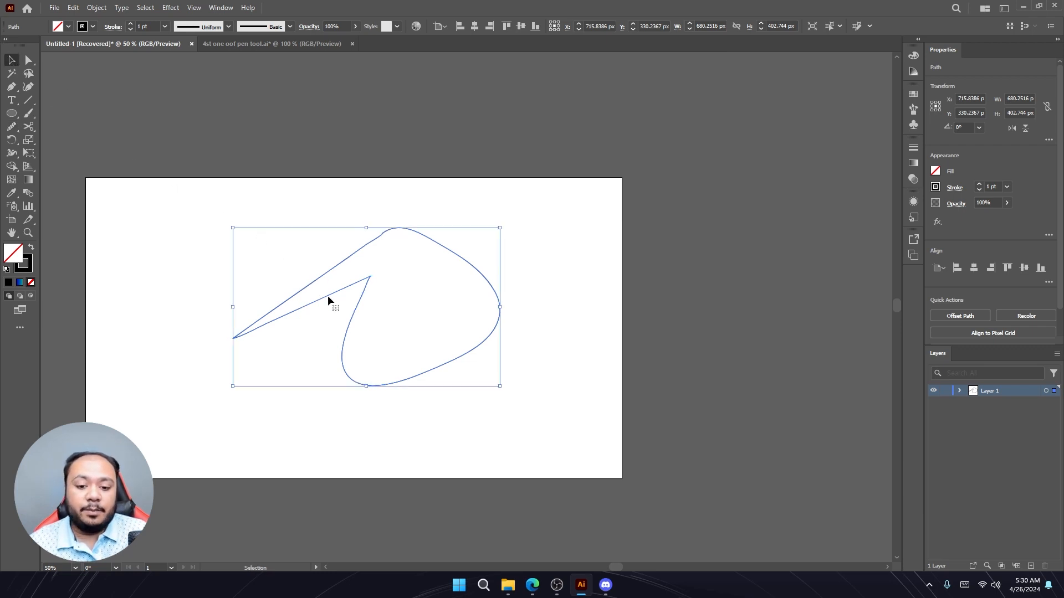
pyautogui.press('Delete')
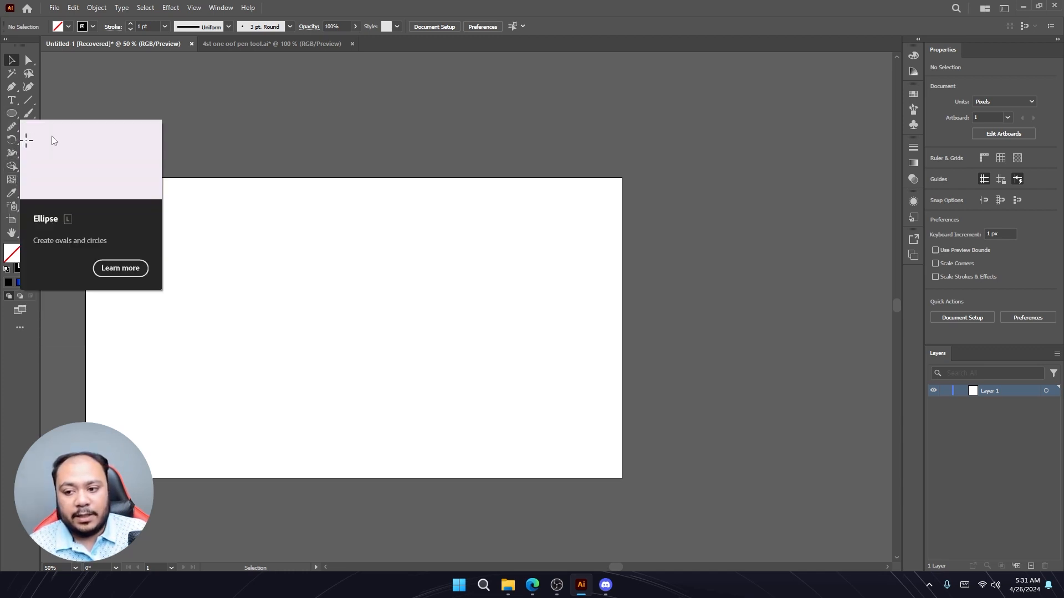
# - Draw a circle about 285 px wide, then a square about 217 px wide beside it
pyautogui.press('l')
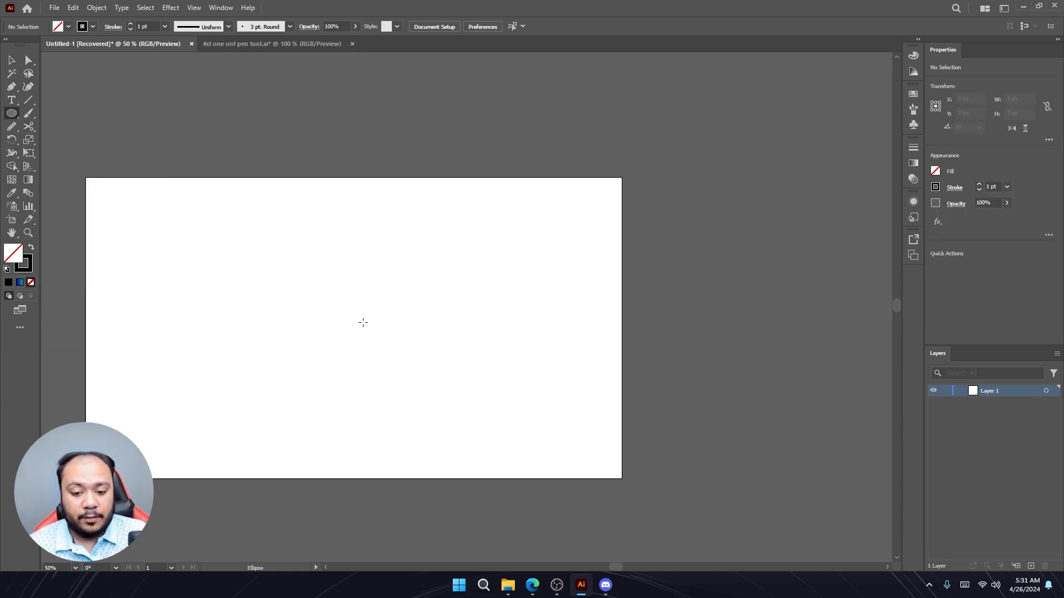
pyautogui.moveTo(318, 298); pyautogui.dragTo(374, 328)
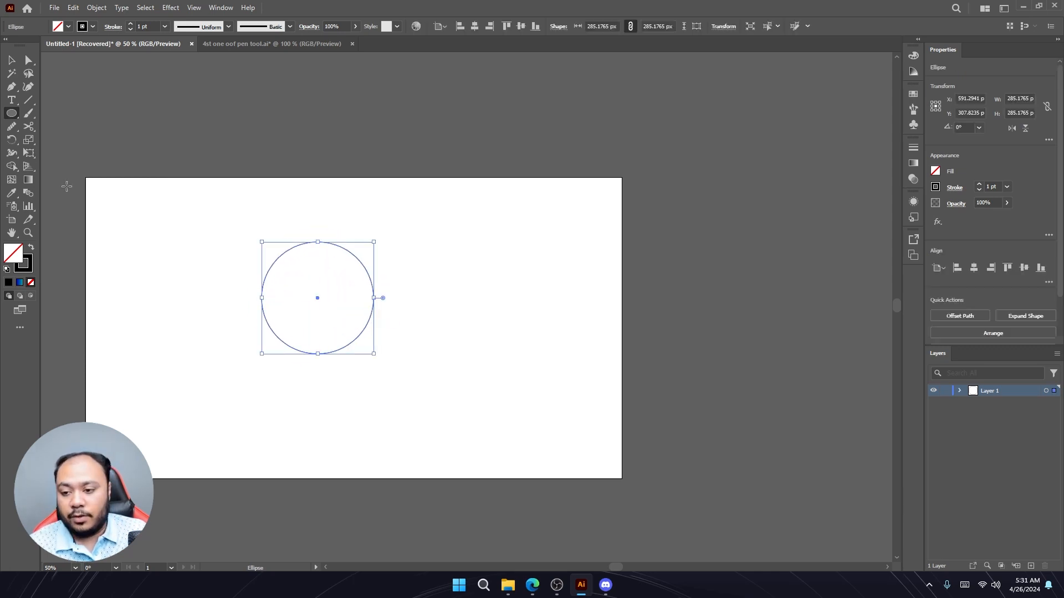
pyautogui.click(13, 114)
pyautogui.click(67, 116)
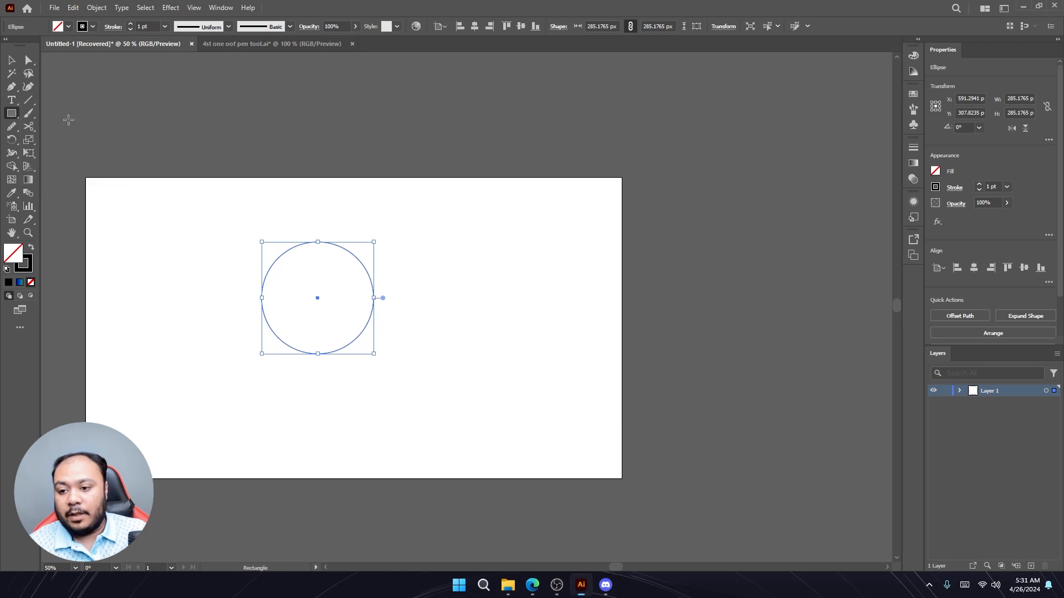
pyautogui.moveTo(424, 264); pyautogui.dragTo(467, 308)
# - Swap fill and stroke on the square and on the circle so both are filled black
pyautogui.click(11, 60)
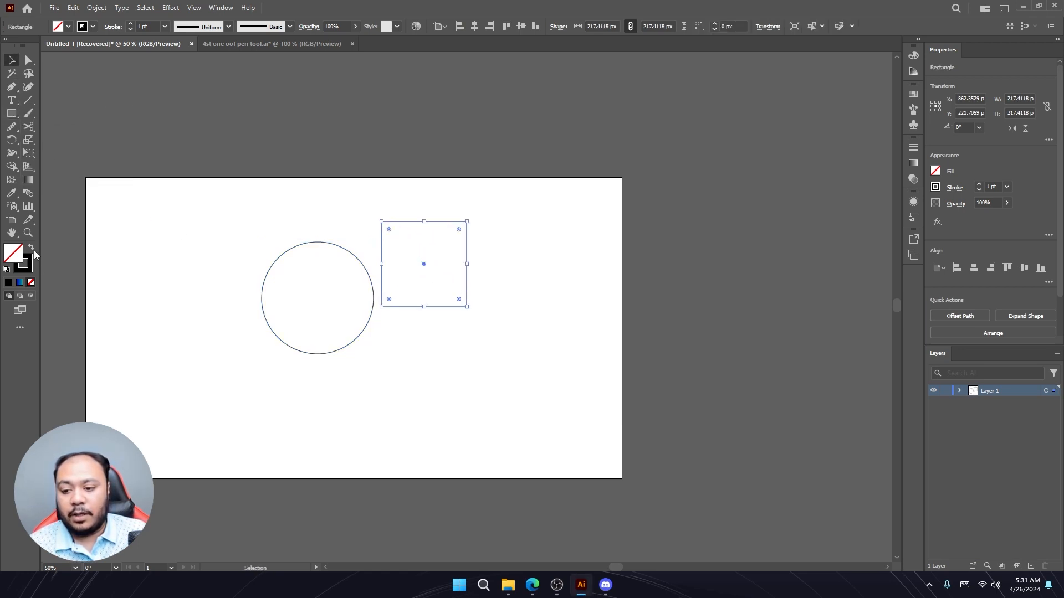
pyautogui.click(31, 247)
pyautogui.click(273, 293)
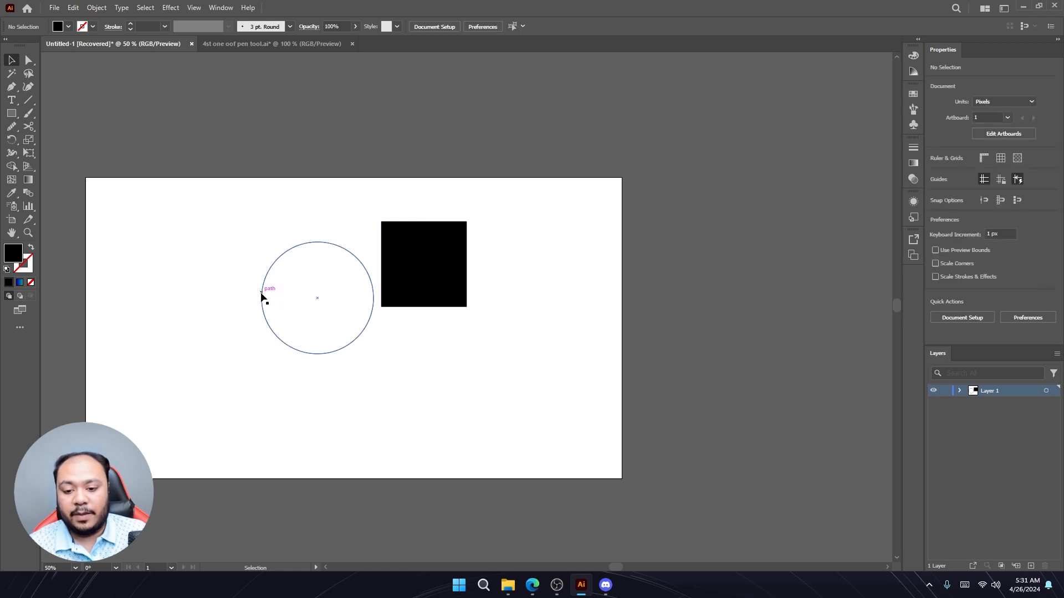
pyautogui.click(262, 298)
pyautogui.click(31, 247)
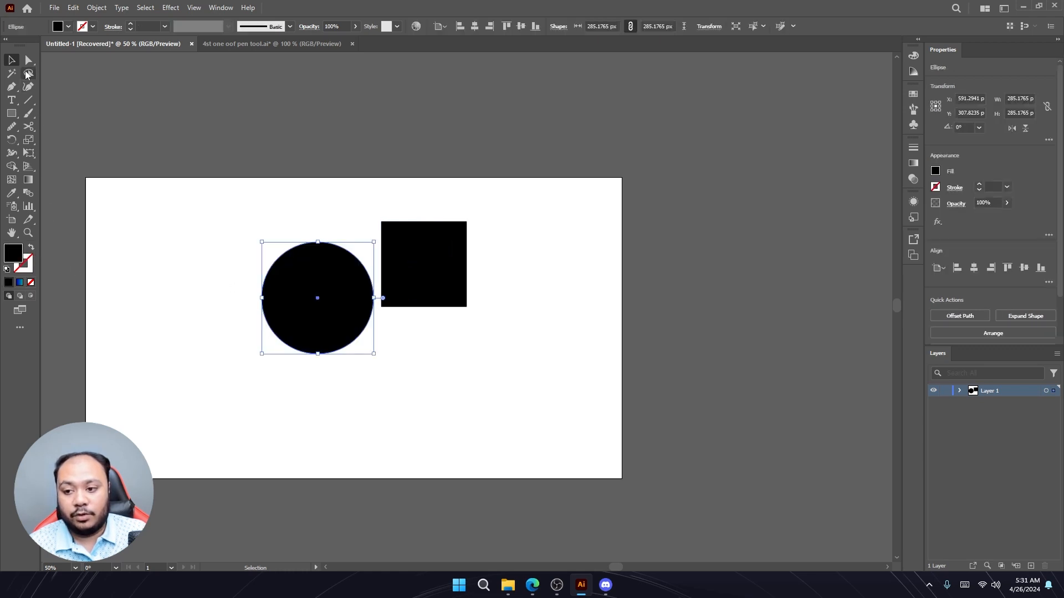
# - Move the square so it overlaps the circle's right side
pyautogui.click(467, 351)
pyautogui.moveTo(427, 296); pyautogui.dragTo(370, 331)
pyautogui.click(432, 312)
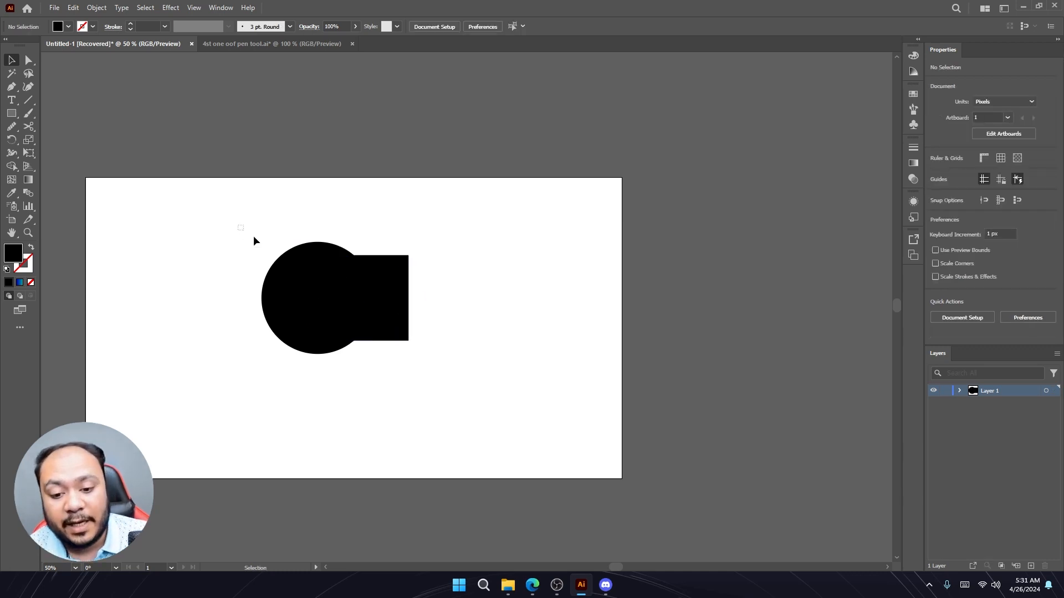
# - Select both shapes and merge them into one with the Shape Builder tool
pyautogui.moveTo(253, 235); pyautogui.dragTo(509, 341)
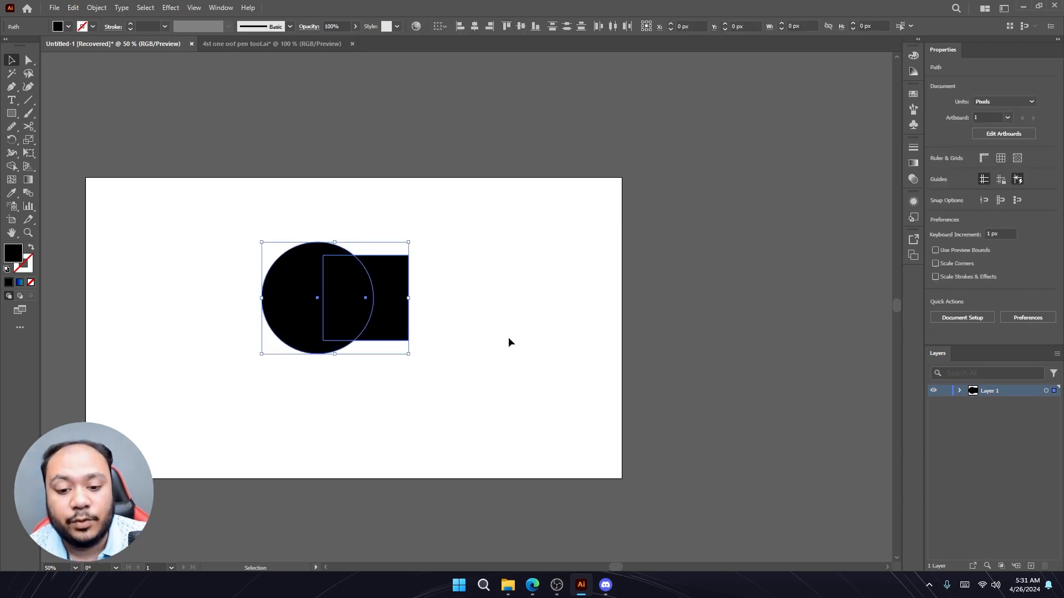
pyautogui.click(12, 166)
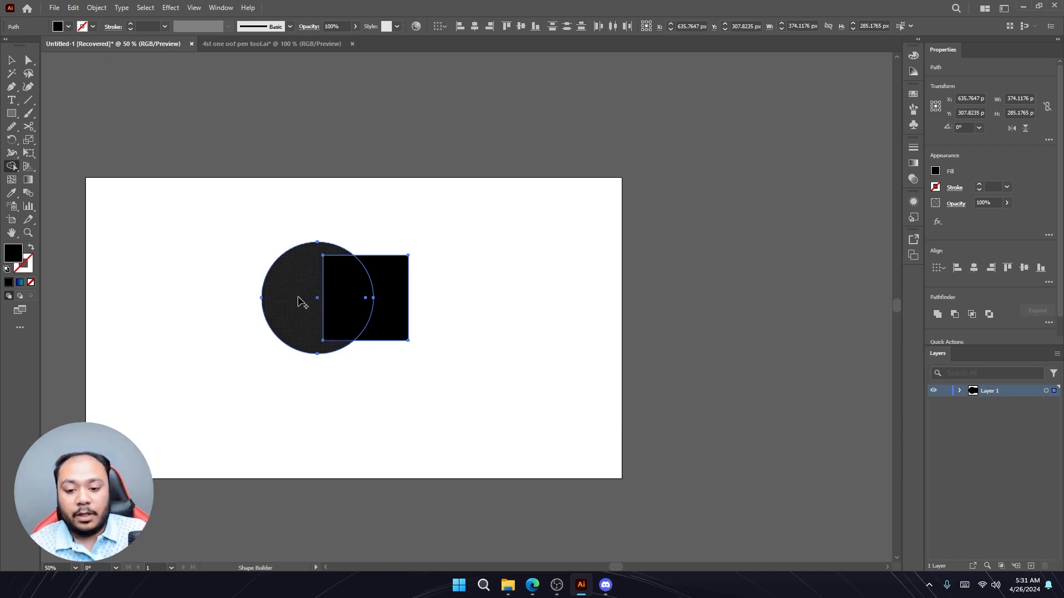
pyautogui.moveTo(306, 298); pyautogui.dragTo(383, 297)
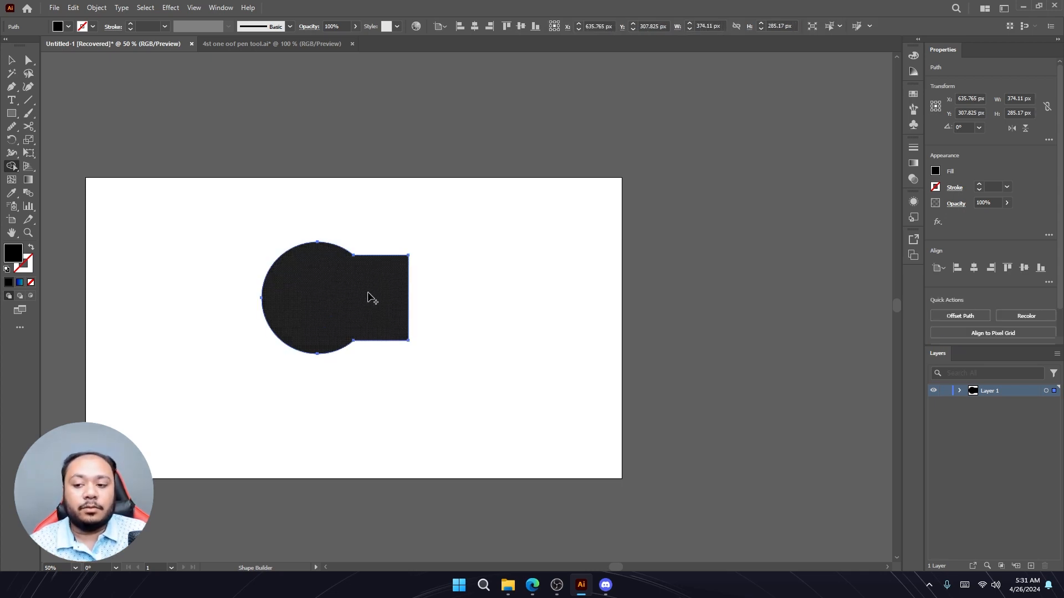
# - Move the merged shape, then undo the move and the merge
pyautogui.press('v')
pyautogui.hotkey('ctrl', 'shift', 'a')
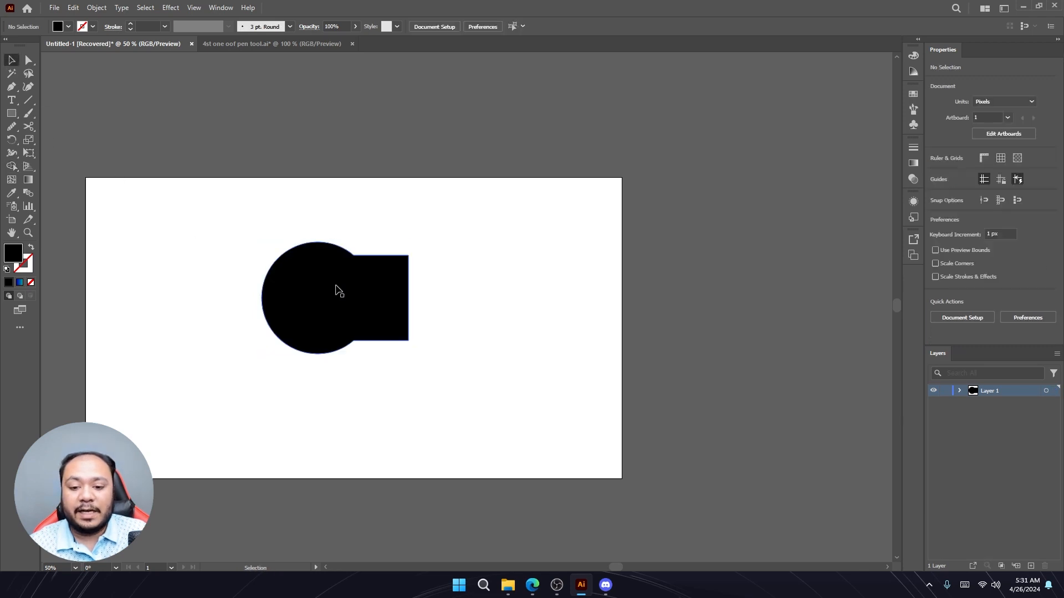
pyautogui.moveTo(338, 292); pyautogui.dragTo(398, 294)
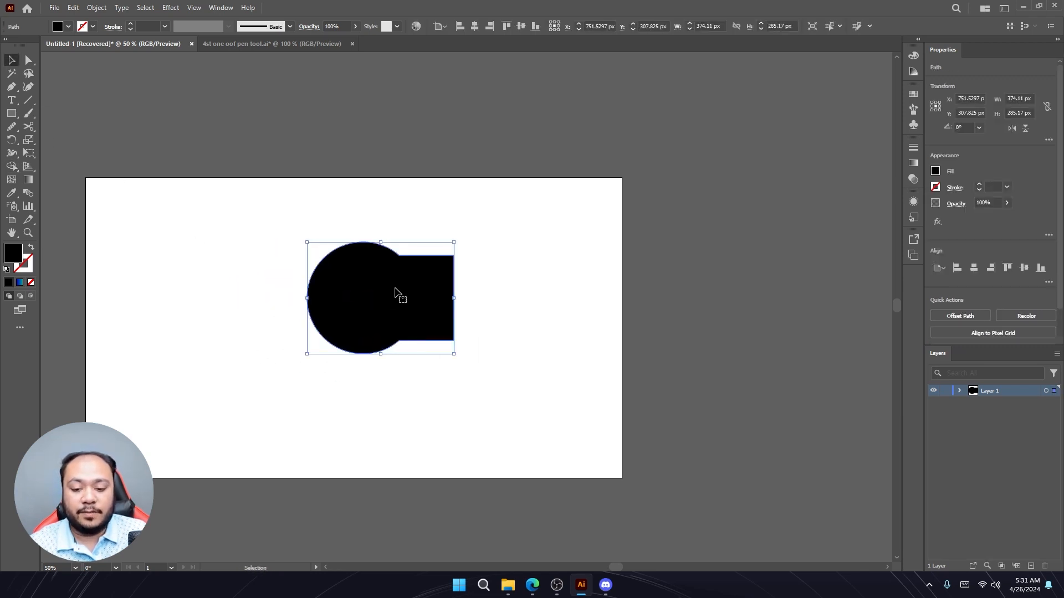
pyautogui.hotkey('ctrl', 'z')
pyautogui.hotkey('ctrl', 'z')
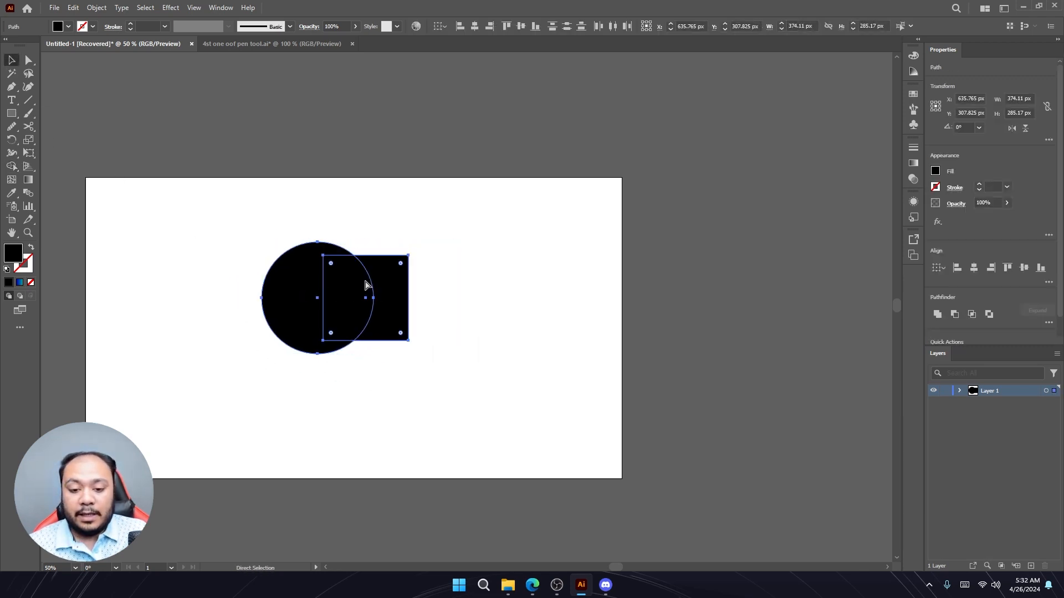
# - Delete the square's outer part and the circle's left part with Shape Builder, keeping only the overlap, then deselect
pyautogui.press('v')
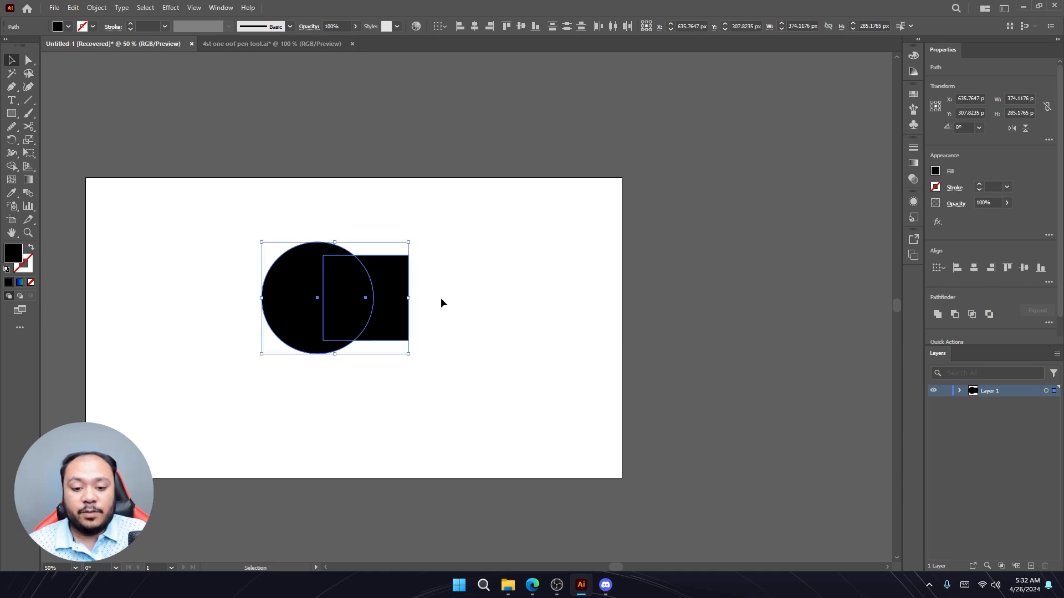
pyautogui.click(12, 166)
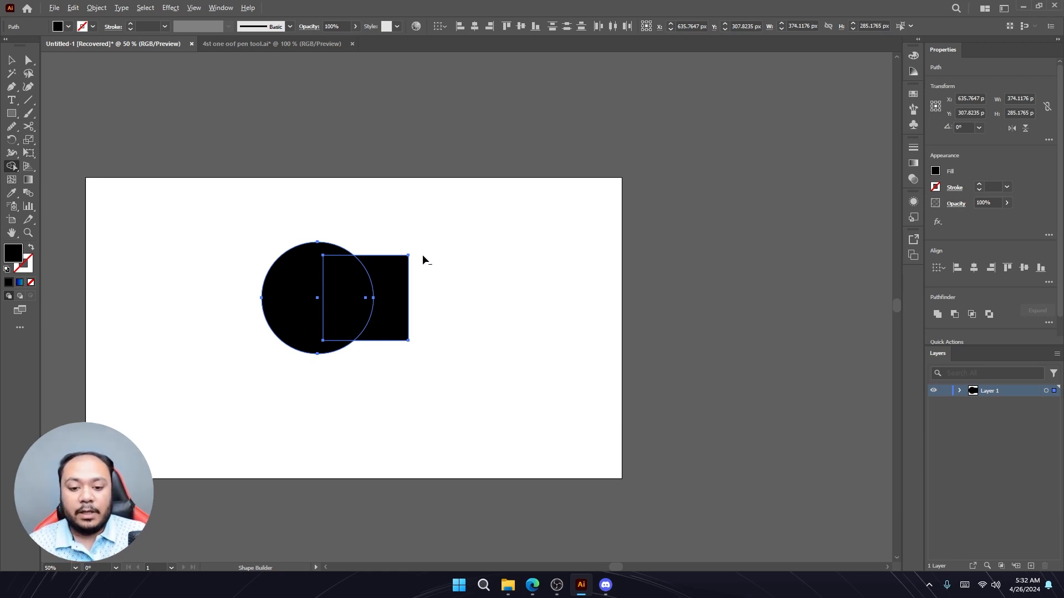
pyautogui.keyDown('alt'); pyautogui.click(397, 292); pyautogui.keyUp('alt')
pyautogui.keyDown('alt'); pyautogui.click(302, 285); pyautogui.keyUp('alt')
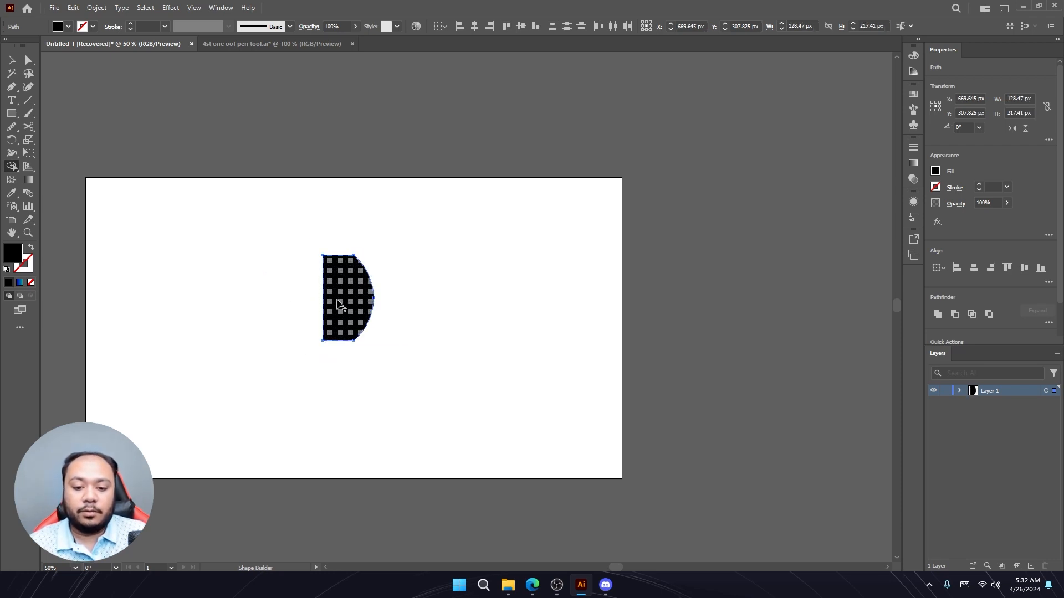
pyautogui.click(11, 60)
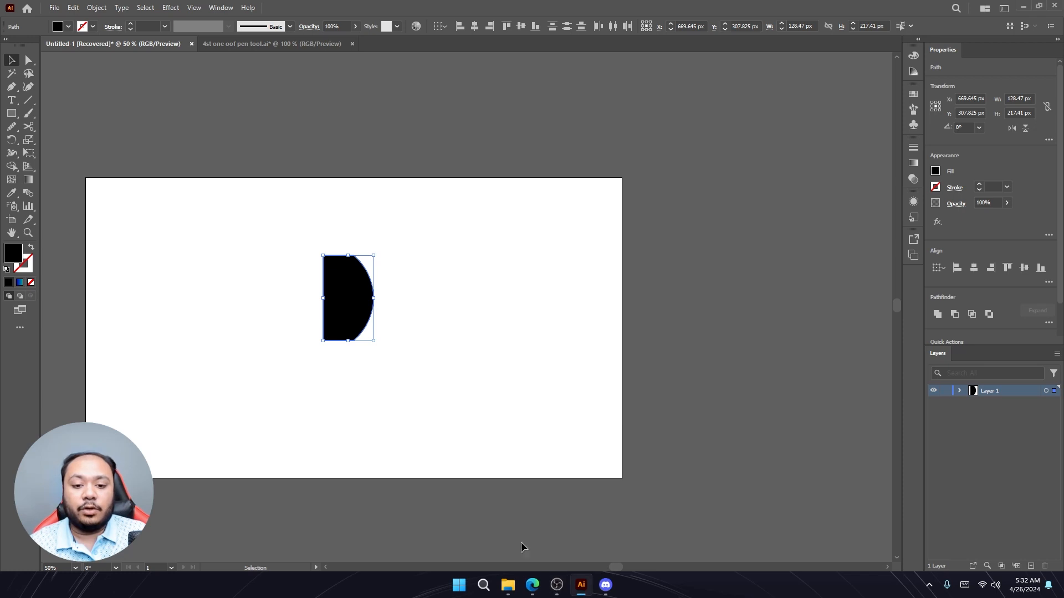
pyautogui.click(425, 390)
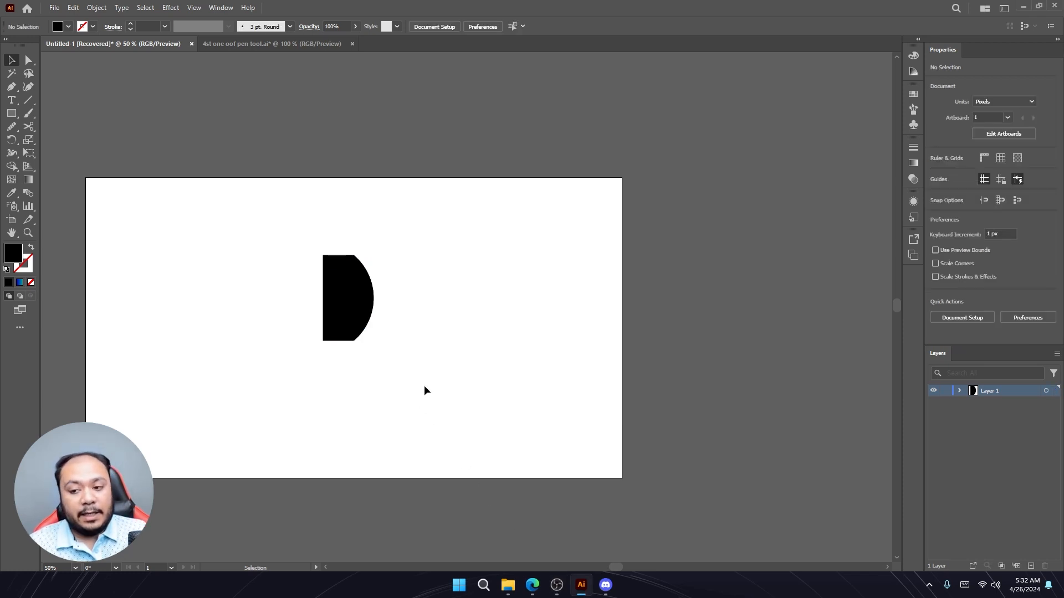
# - Fill the remaining overlap shape with a gradient using the Gradient tool
pyautogui.click(29, 180)
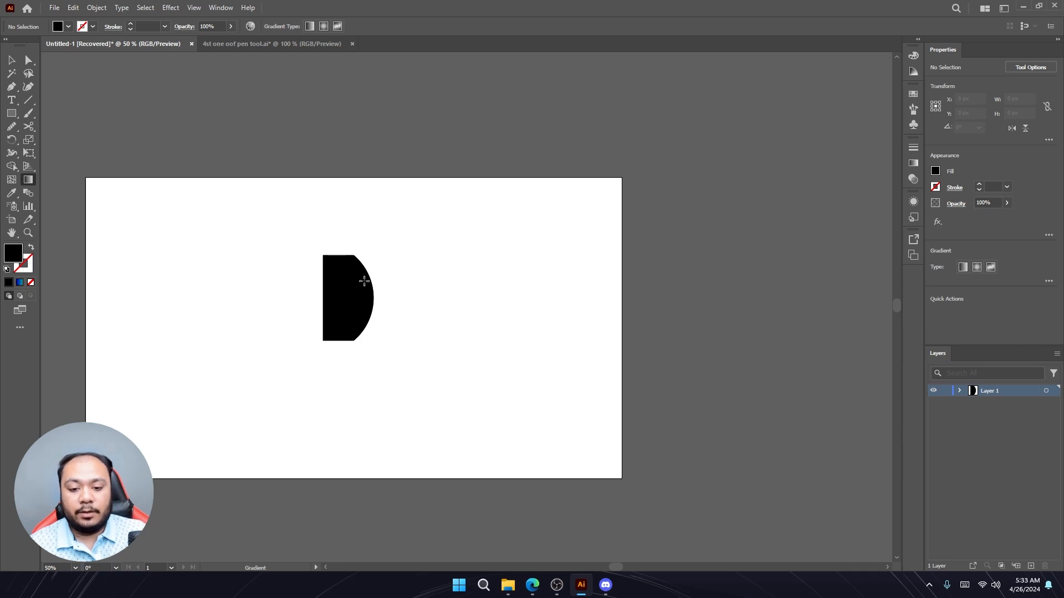
pyautogui.click(347, 289)
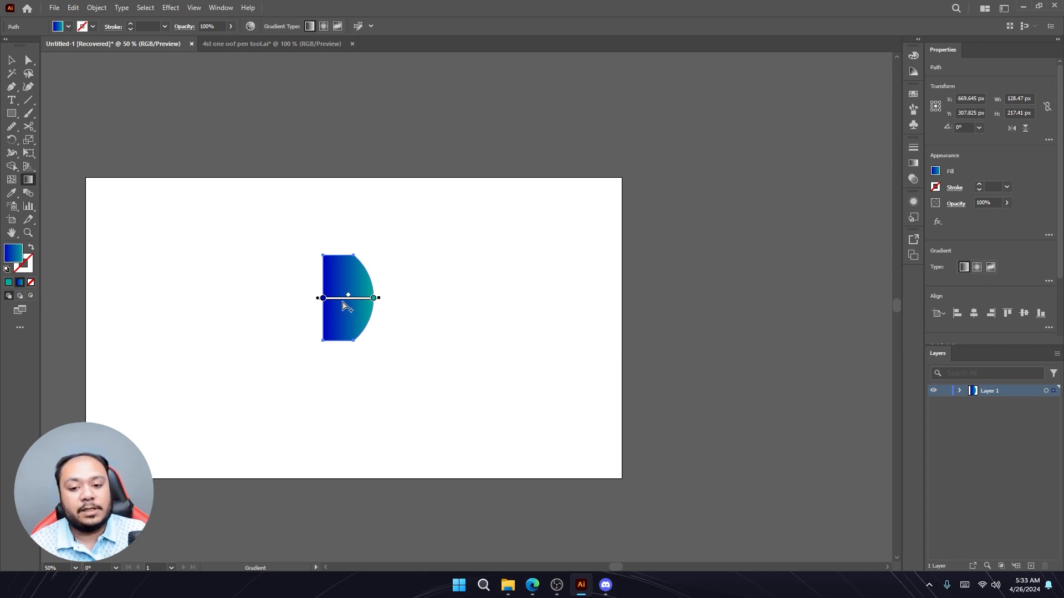
# - Open the Gradient panel to examine its settings
pyautogui.click(913, 163)
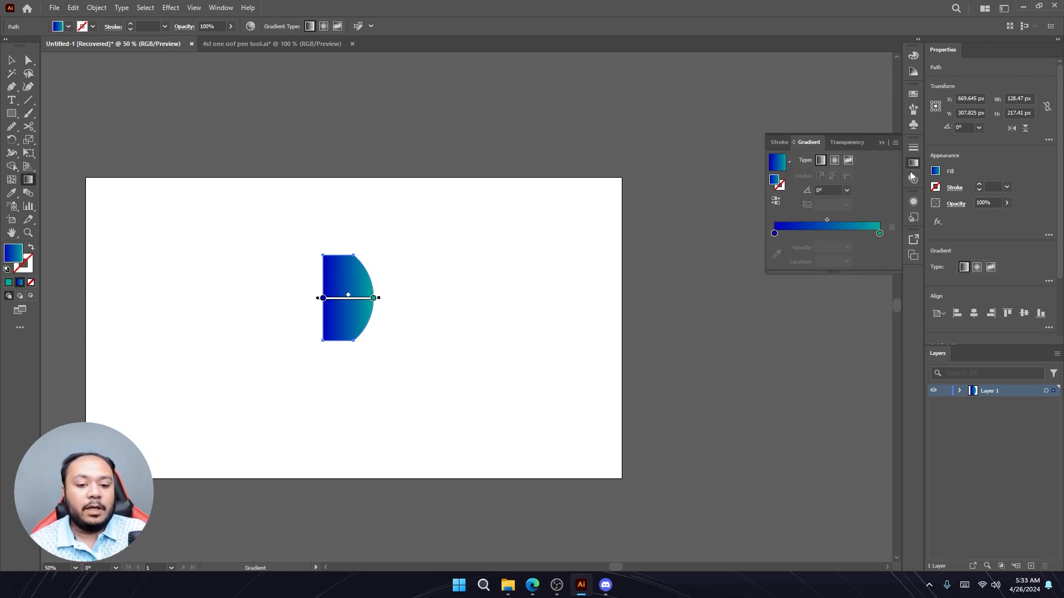
pyautogui.click(917, 163)
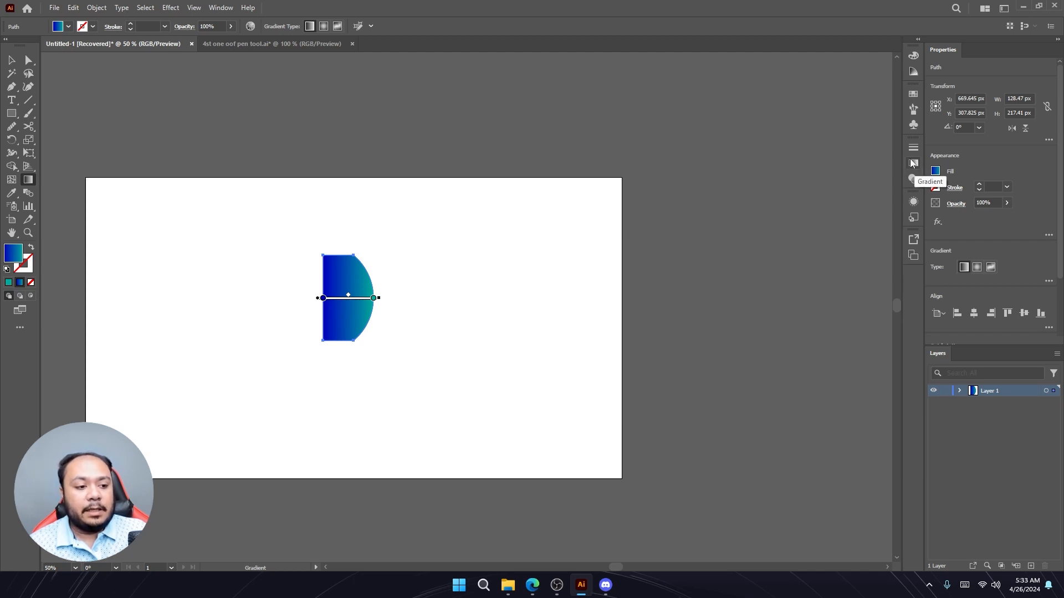
pyautogui.click(914, 164)
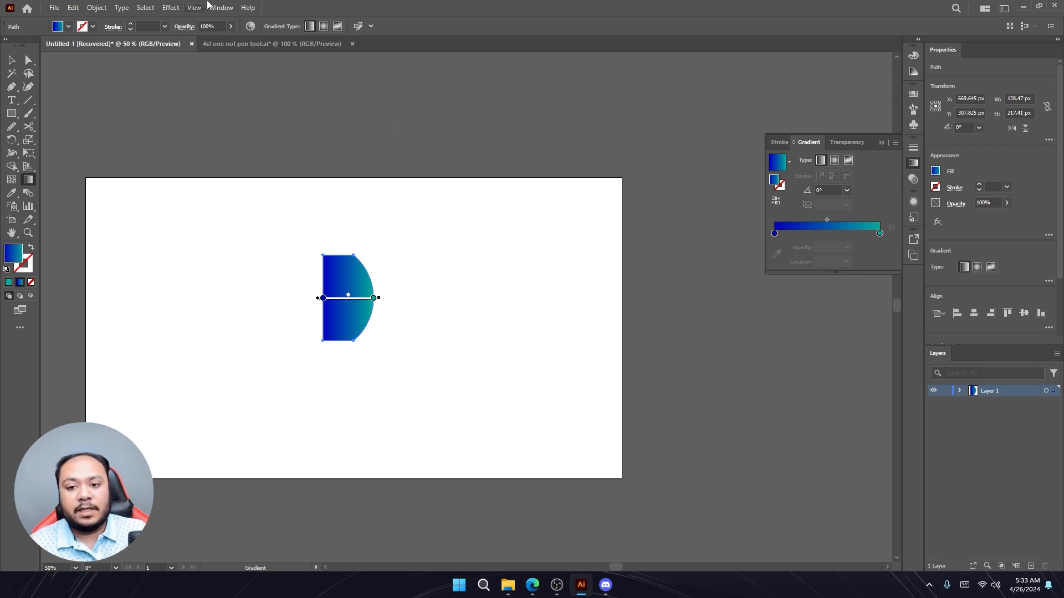
pyautogui.click(224, 8)
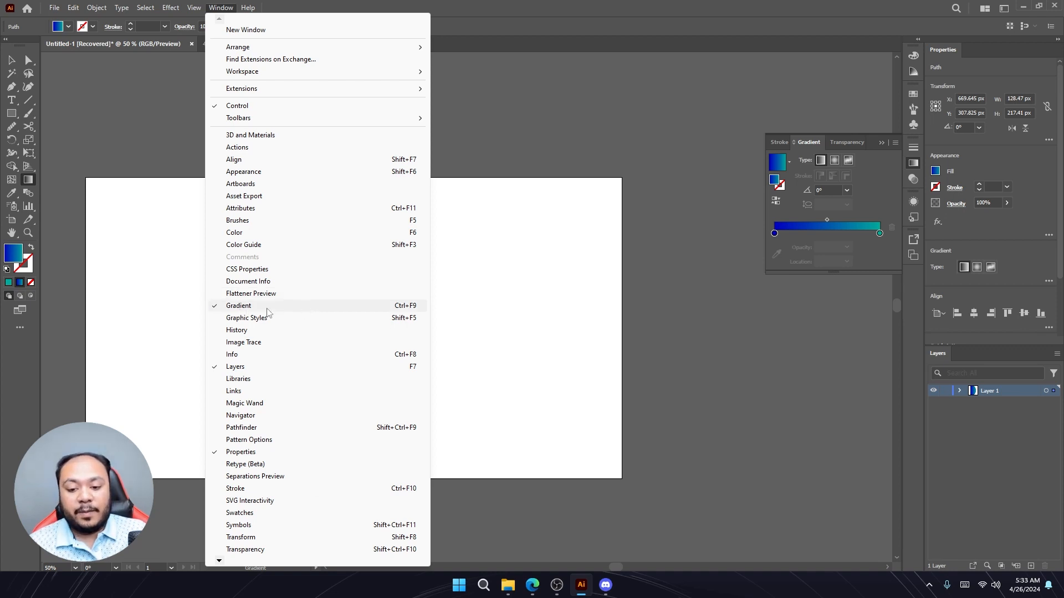
pyautogui.click(883, 145)
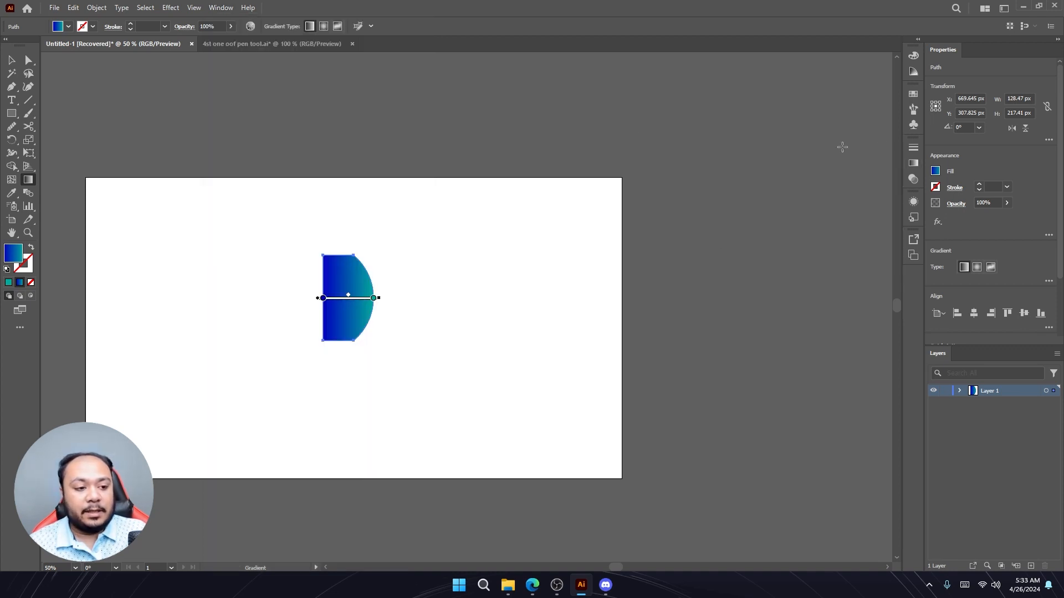
# - Open the Gradient panel and set the shape's left gradient stop to a magenta color (R 148, G 0, B 99)
pyautogui.click(220, 7)
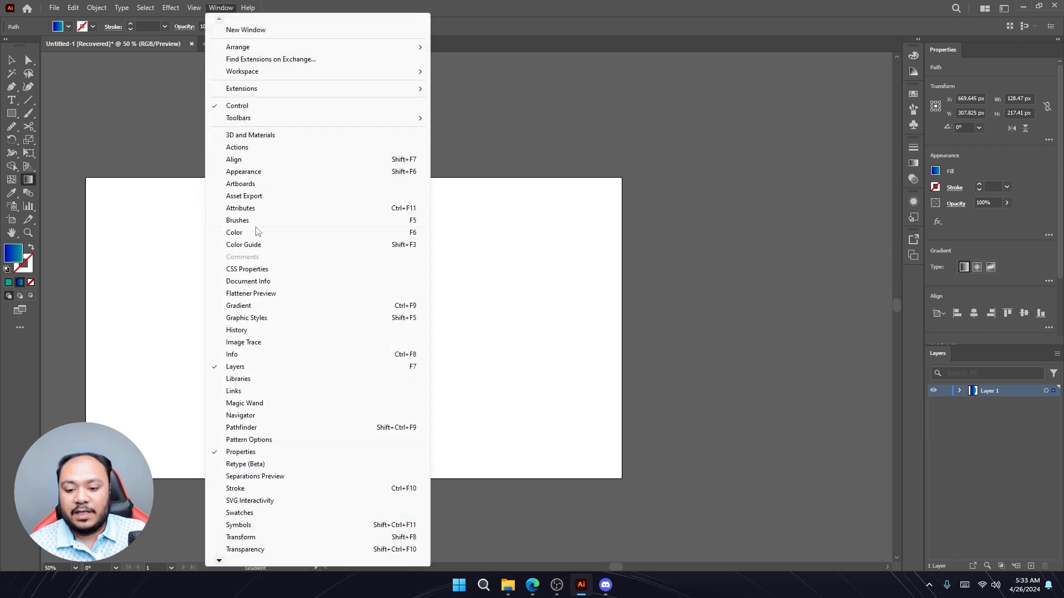
pyautogui.click(247, 305)
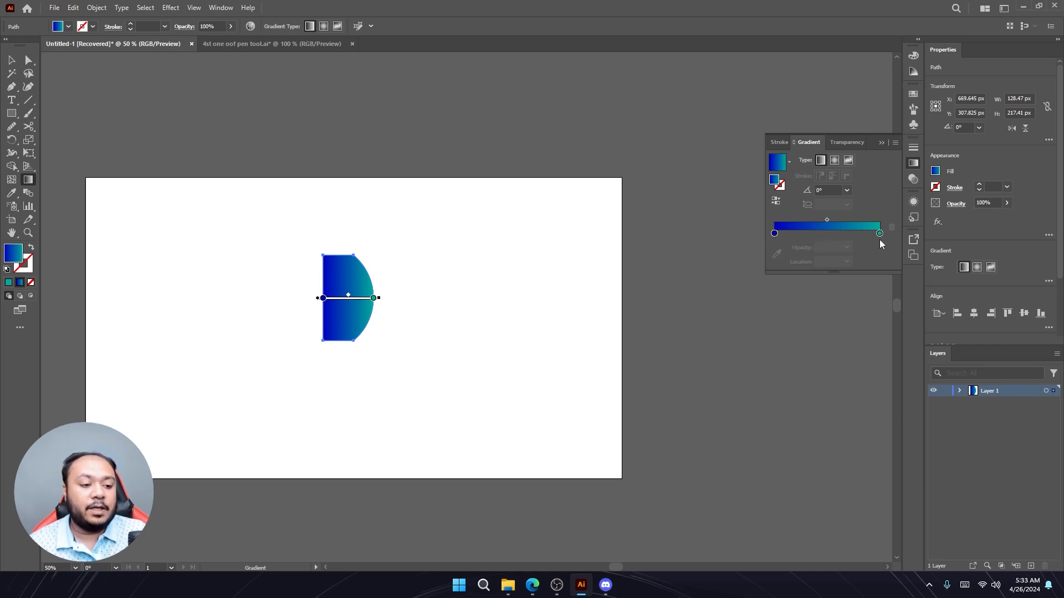
pyautogui.doubleClick(776, 234)
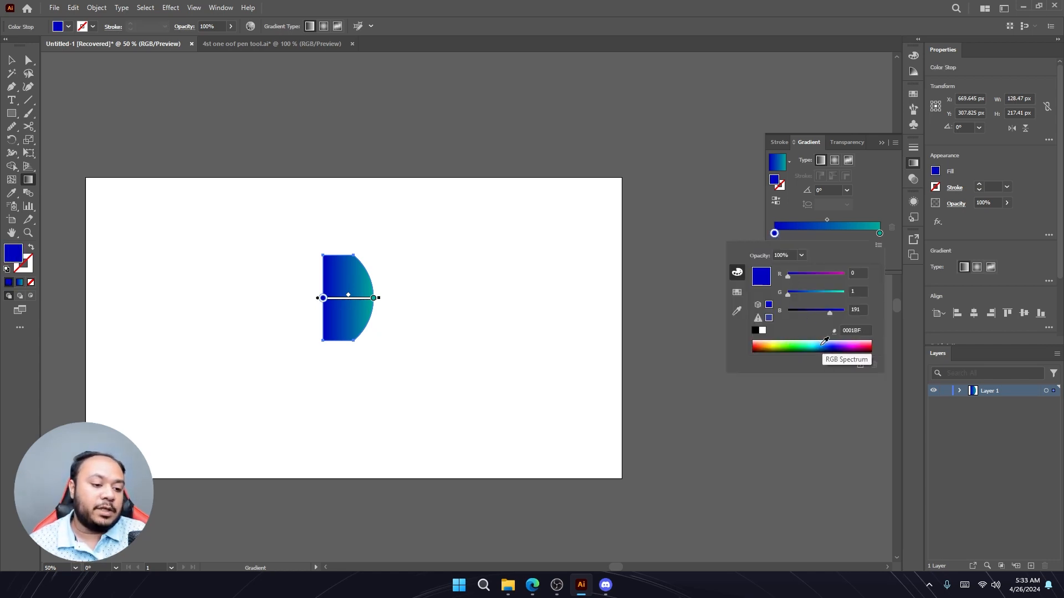
pyautogui.click(803, 345)
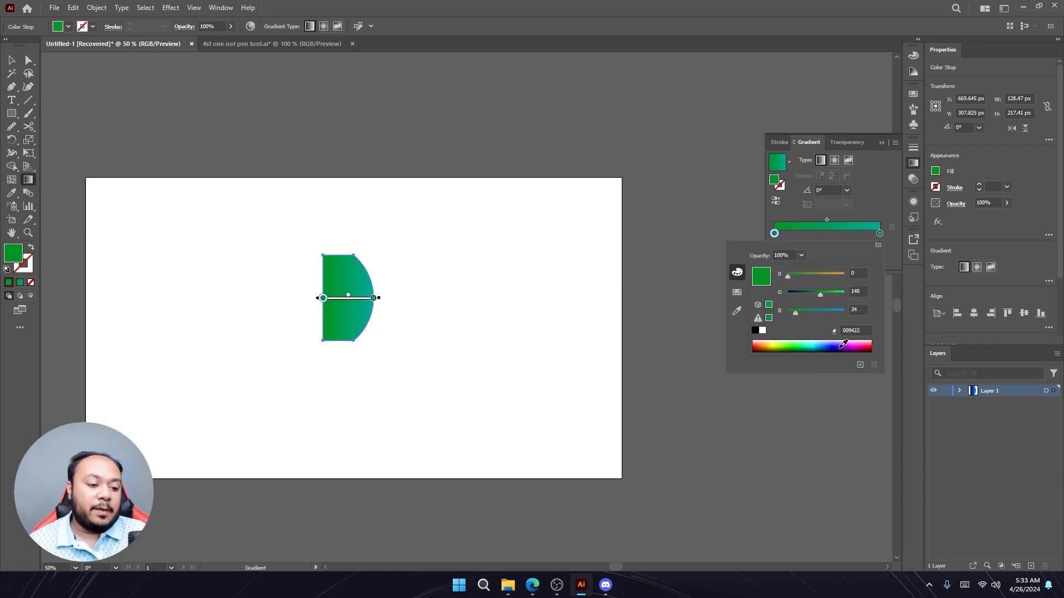
pyautogui.click(862, 345)
pyautogui.click(853, 331)
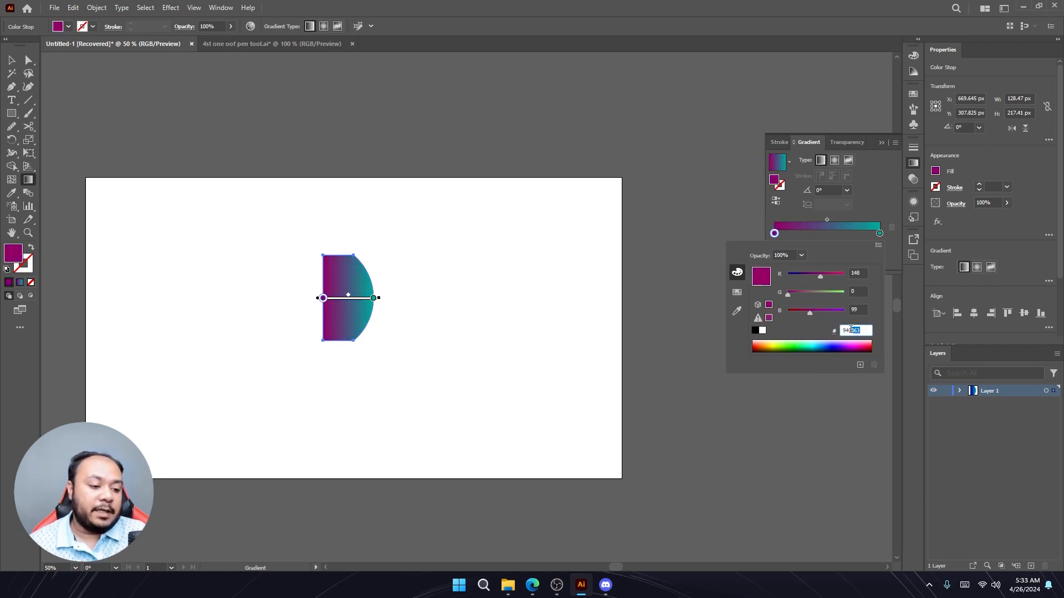
pyautogui.click(869, 216)
# - Set the right gradient stop to blue (1E00E9), then close the color popup
pyautogui.click(880, 234)
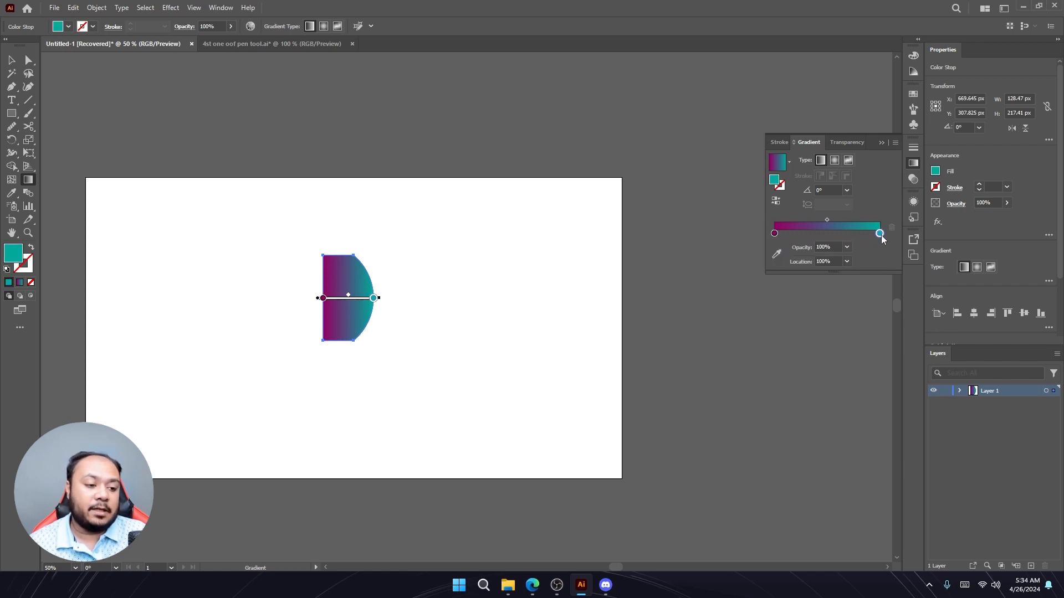
pyautogui.doubleClick(879, 234)
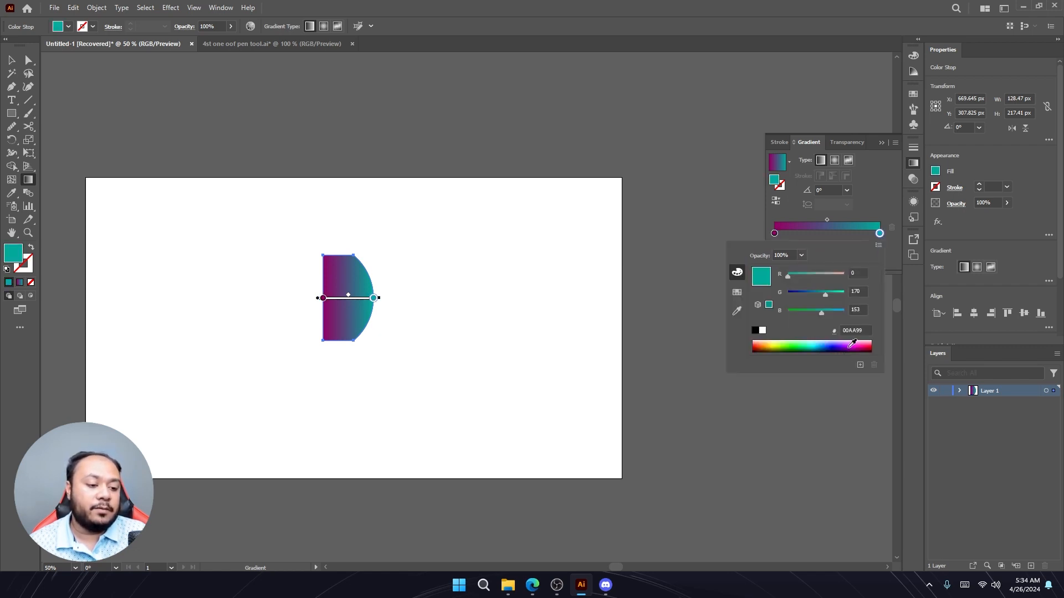
pyautogui.moveTo(852, 343); pyautogui.dragTo(773, 344)
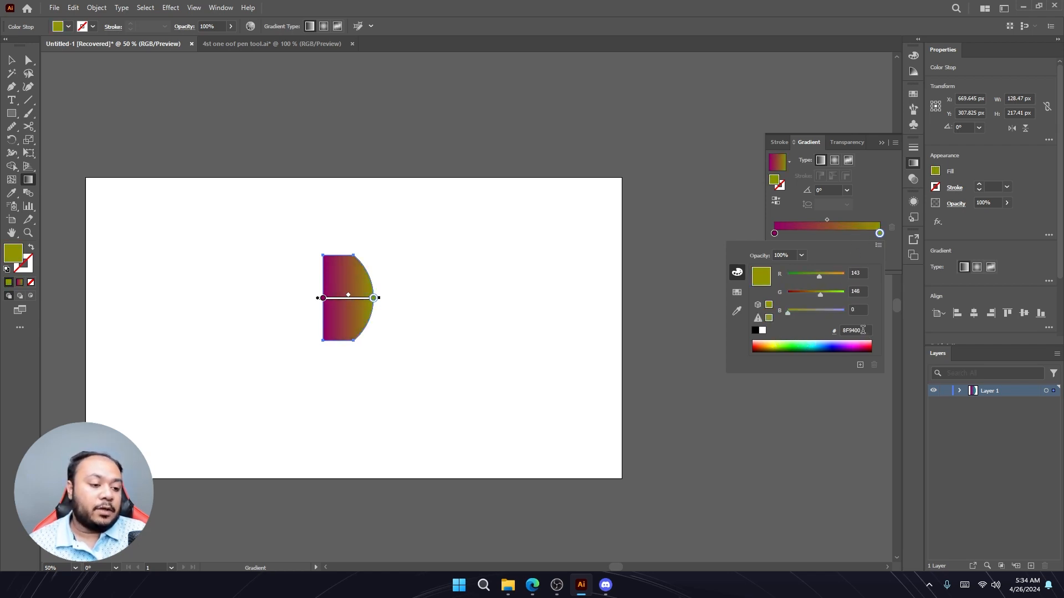
pyautogui.click(838, 341)
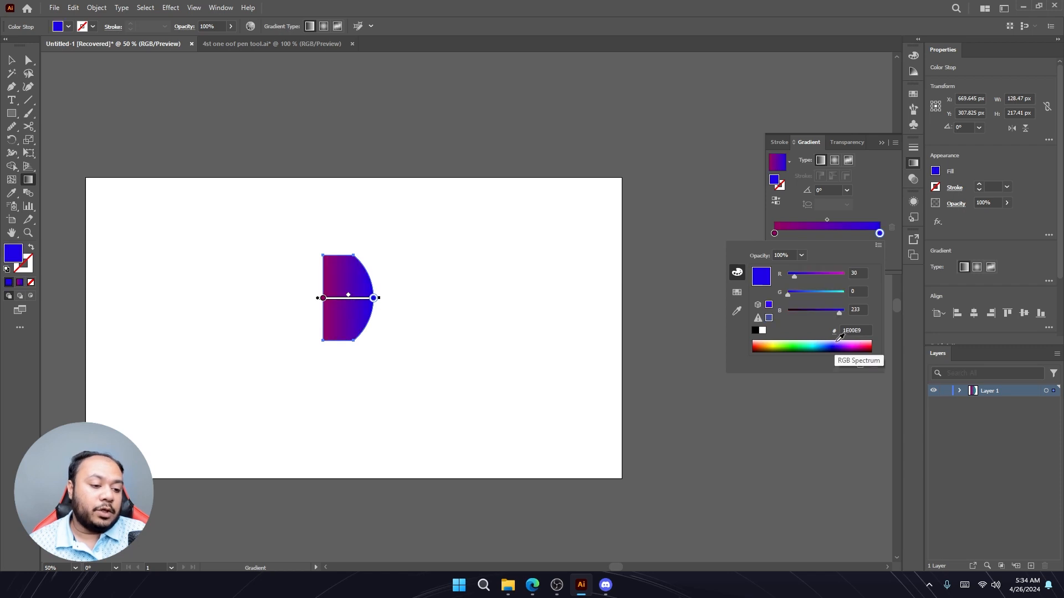
pyautogui.click(863, 198)
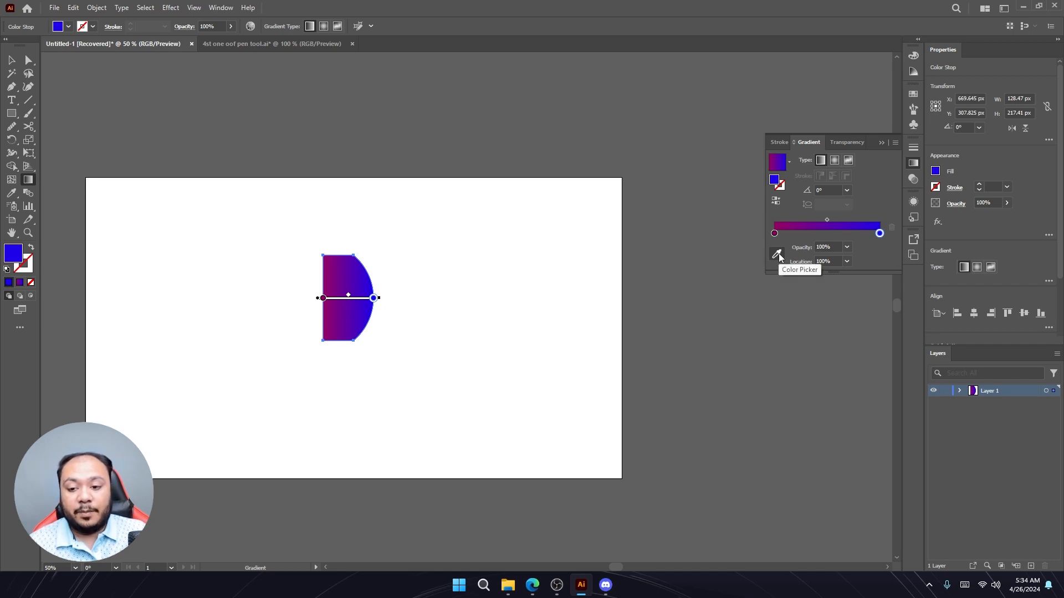
pyautogui.click(881, 144)
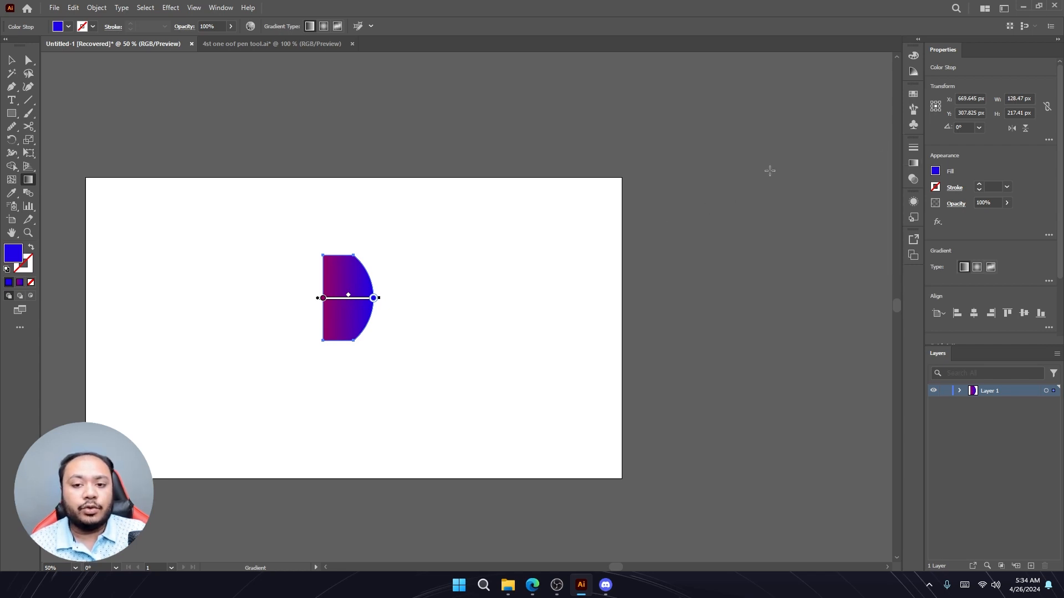
pyautogui.click(913, 163)
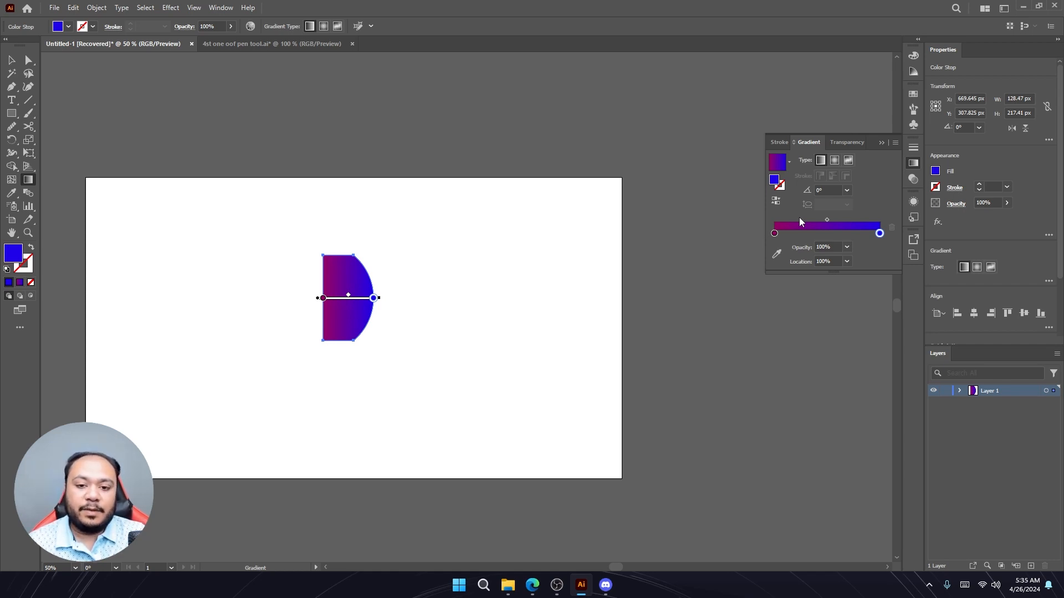
# - Add a point text with a short name near the artboard's top-left and move it further left
pyautogui.click(11, 102)
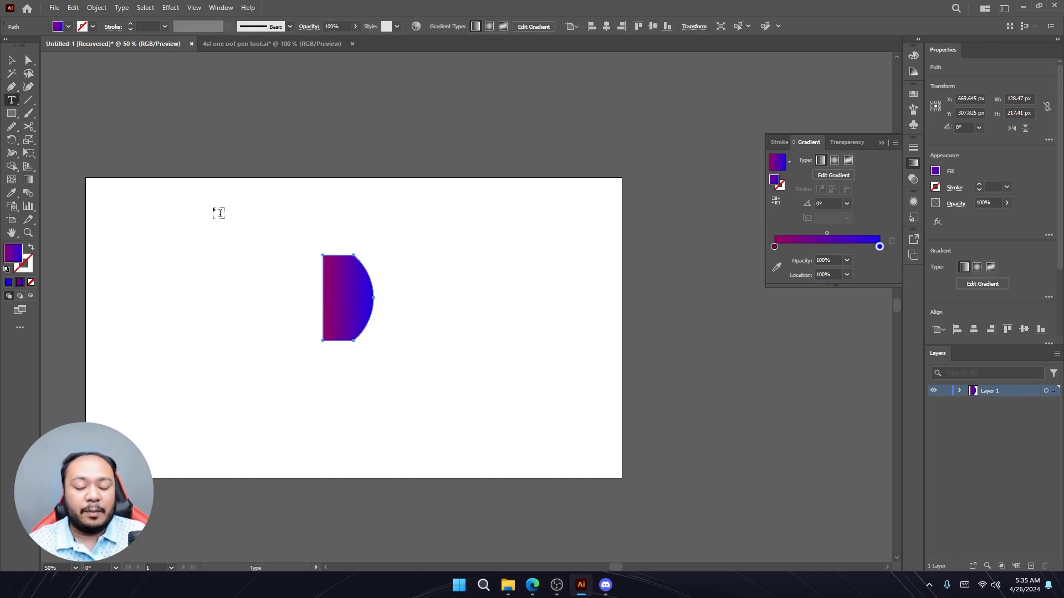
pyautogui.click(185, 227)
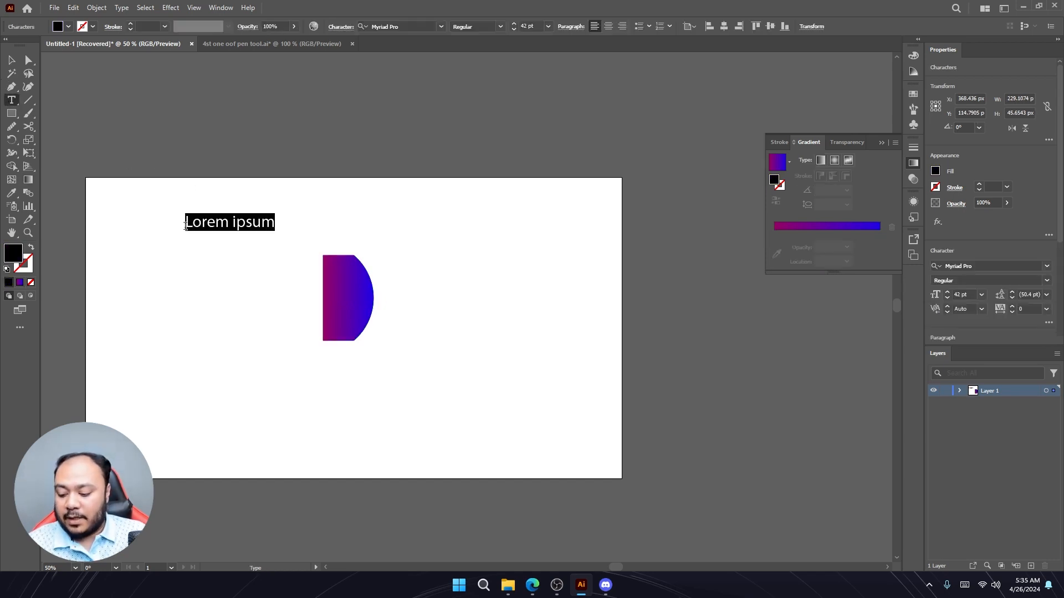
pyautogui.write('za')
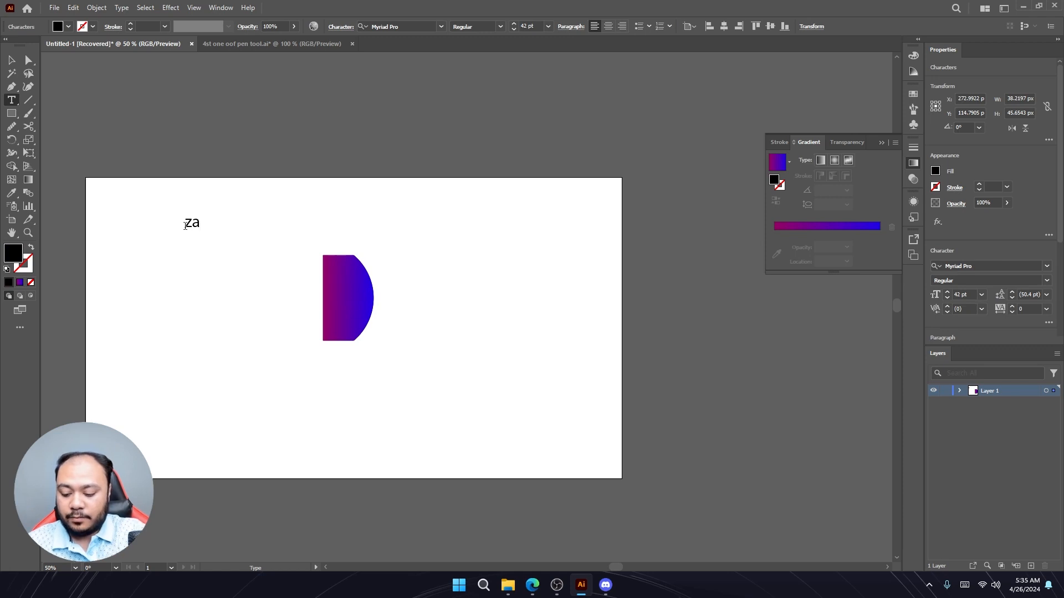
pyautogui.write('rif')
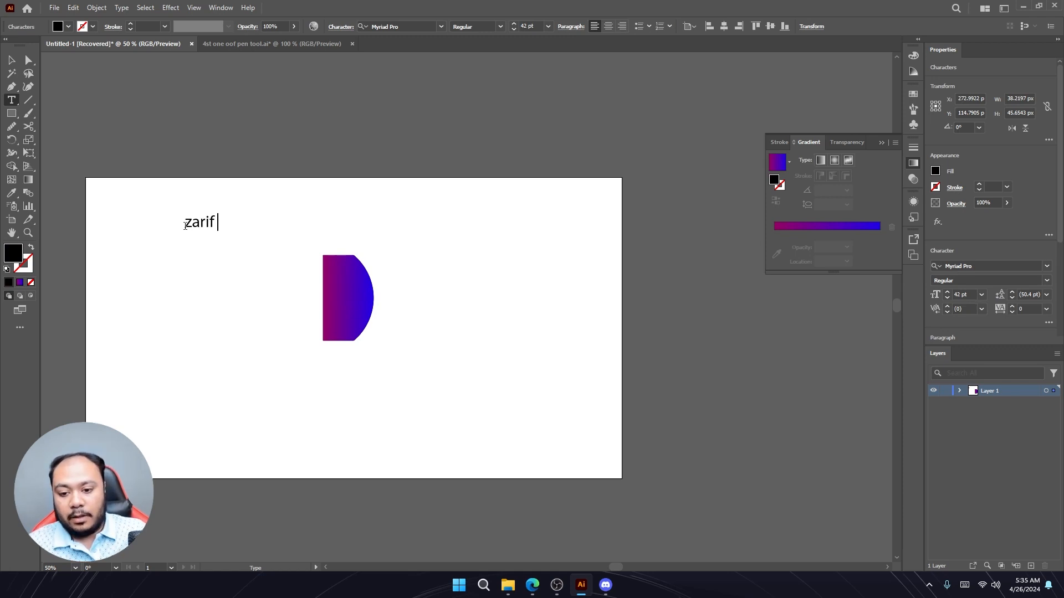
pyautogui.click(11, 60)
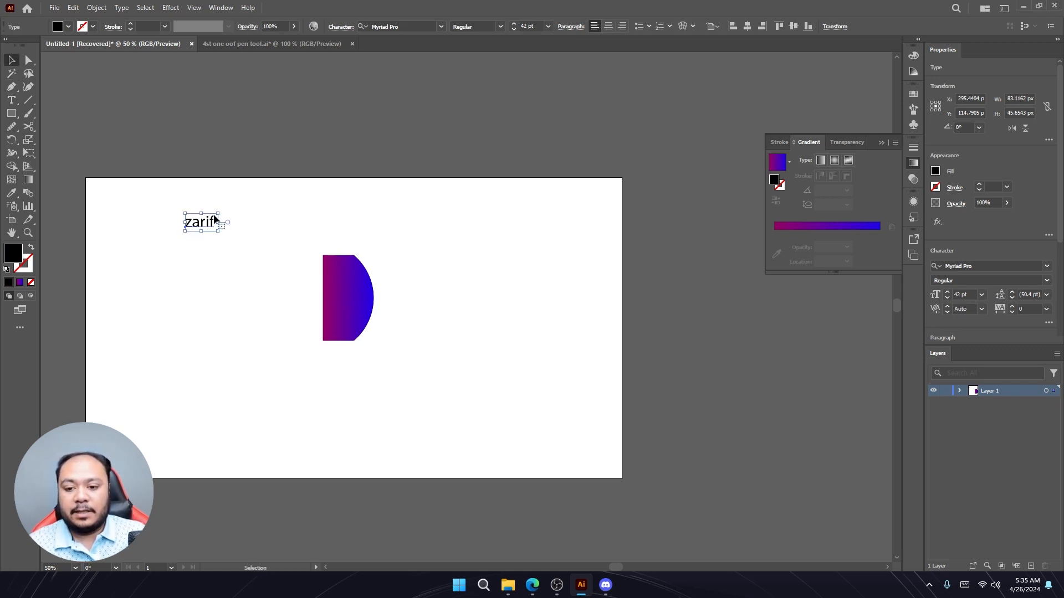
pyautogui.moveTo(214, 214); pyautogui.dragTo(175, 214)
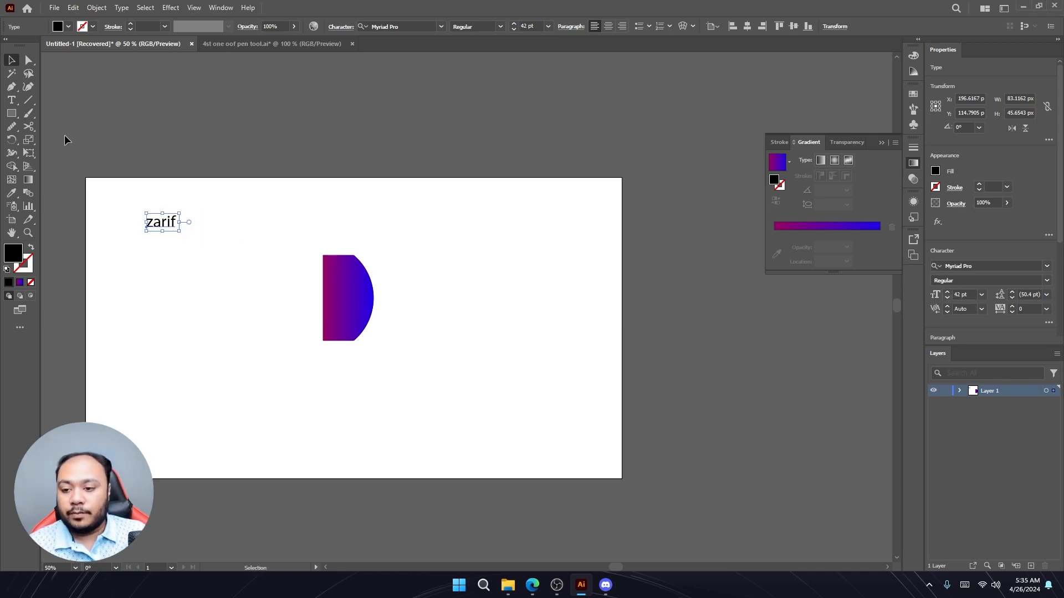
# - Add a second text object with the same name to the left of the gradient shape
pyautogui.click(11, 99)
pyautogui.click(205, 311)
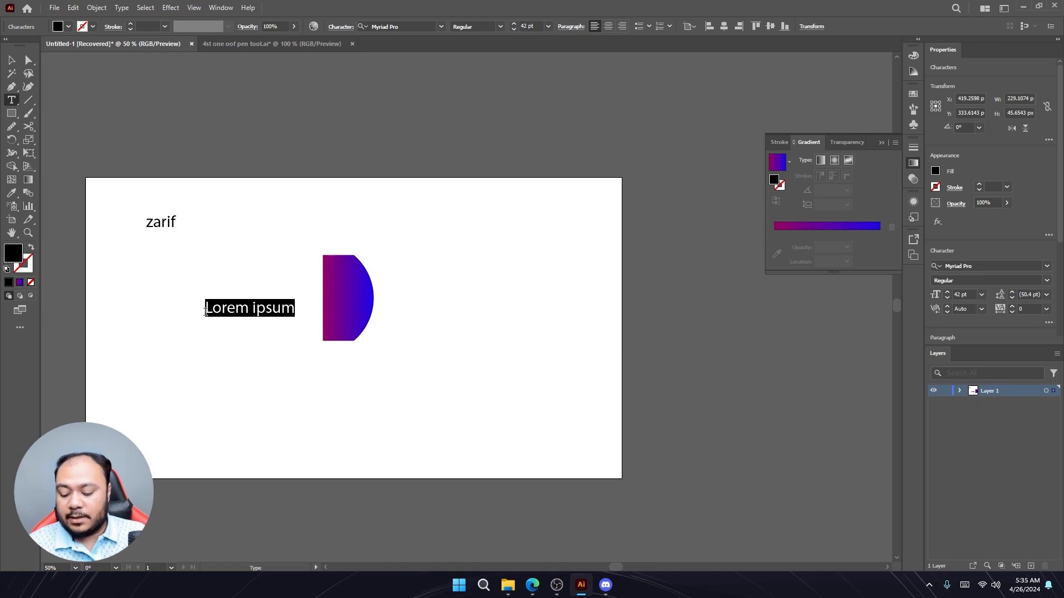
pyautogui.write('zarif')
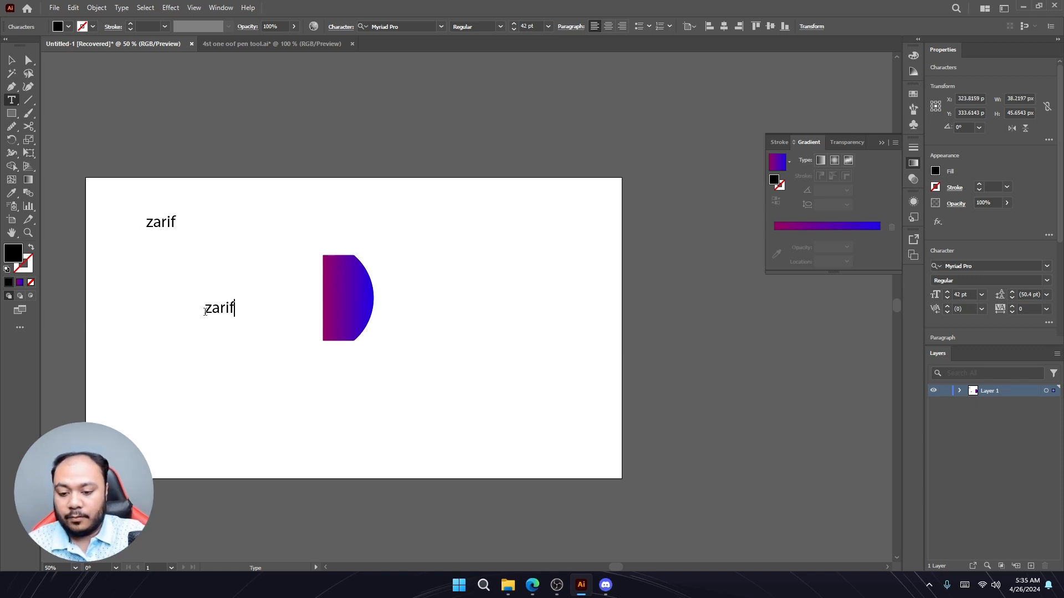
# - Scale the second text down to about 23 pt by dragging its corner, then deselect
pyautogui.click(11, 60)
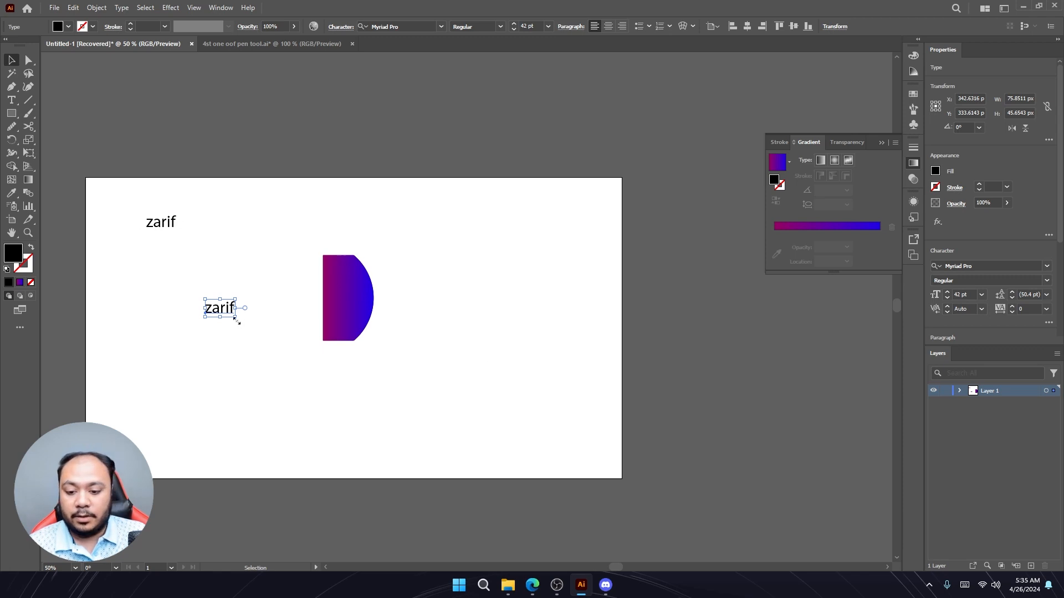
pyautogui.moveTo(234, 316); pyautogui.dragTo(229, 315)
pyautogui.moveTo(227, 314); pyautogui.dragTo(223, 308)
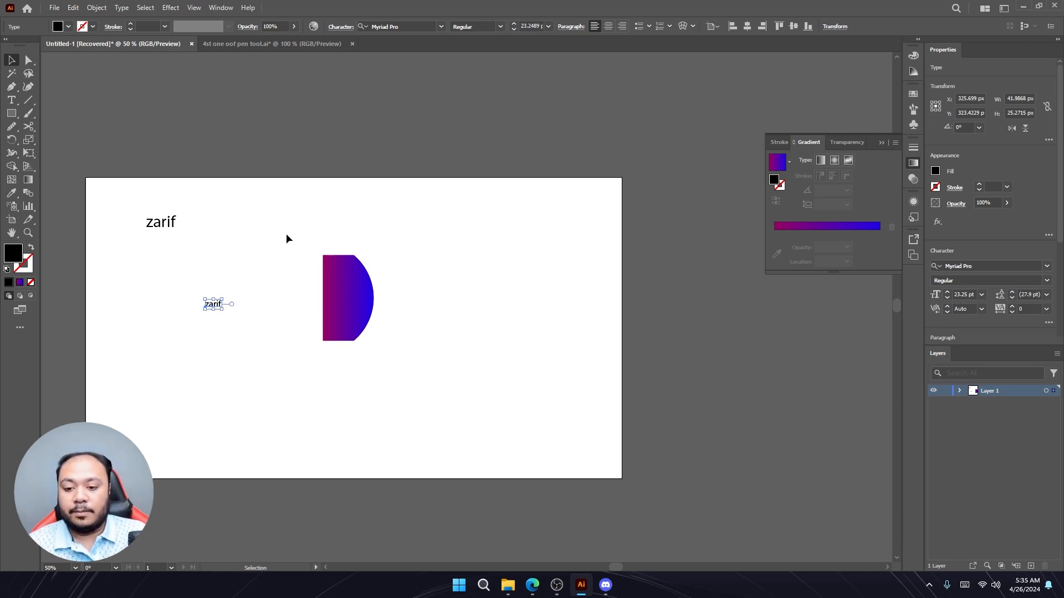
pyautogui.click(218, 240)
# - Change the top text's font to Bahnschrift
pyautogui.click(166, 227)
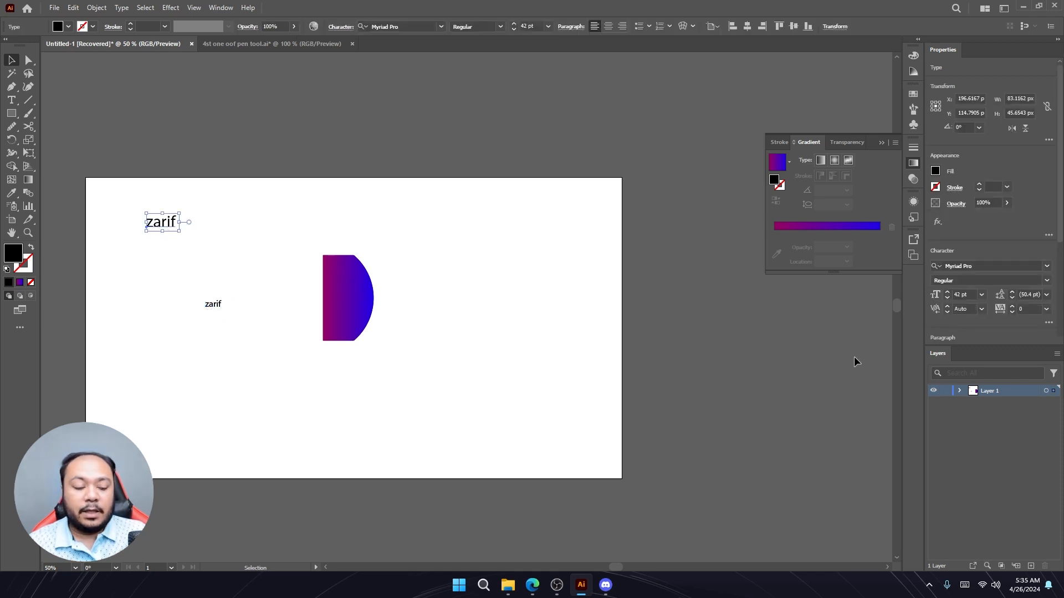
pyautogui.click(1047, 266)
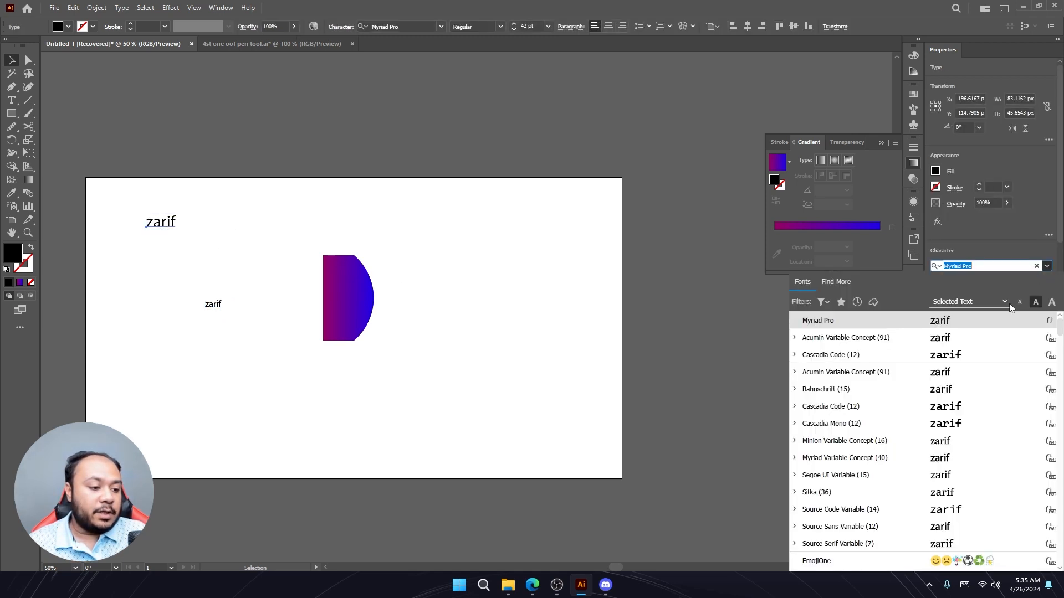
pyautogui.click(962, 389)
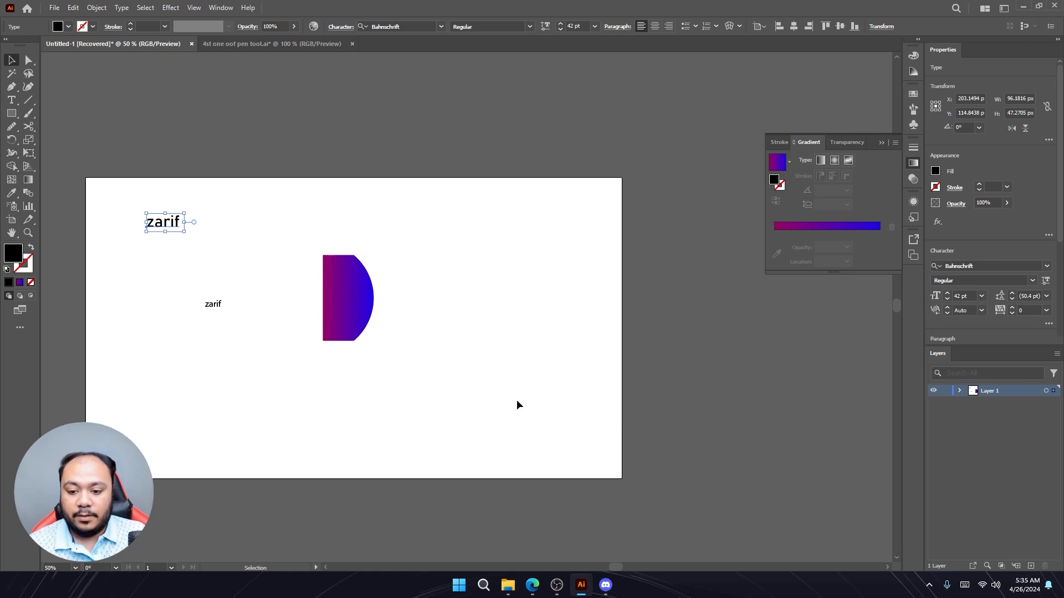
# - Change the top text's font to Source Code Variable, then deselect
pyautogui.click(1047, 266)
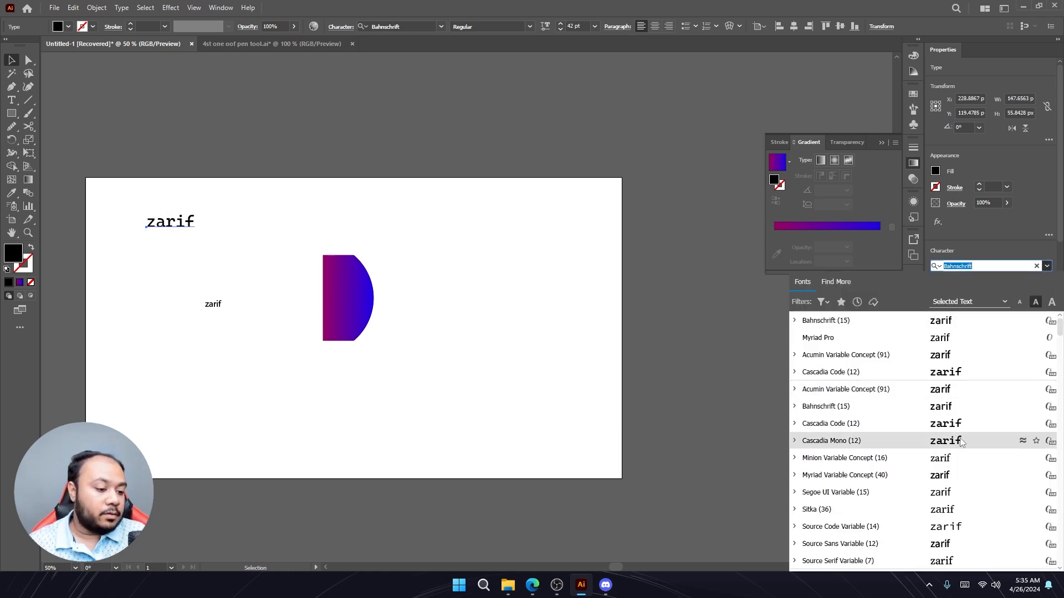
pyautogui.click(956, 528)
pyautogui.click(534, 417)
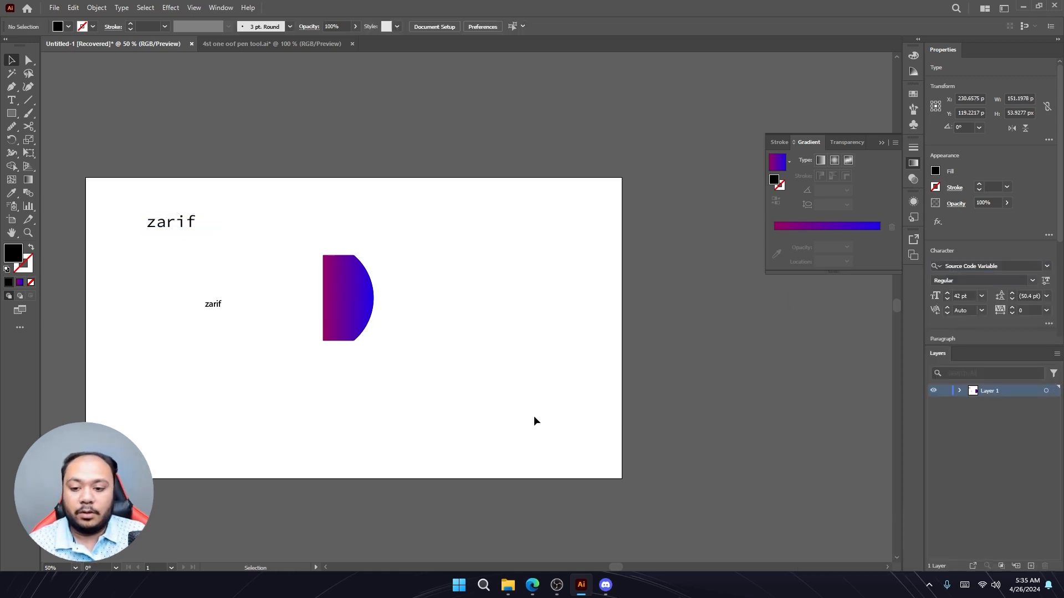
# - Fill the top text with red (FF2222) using the Color Picker
pyautogui.click(211, 313)
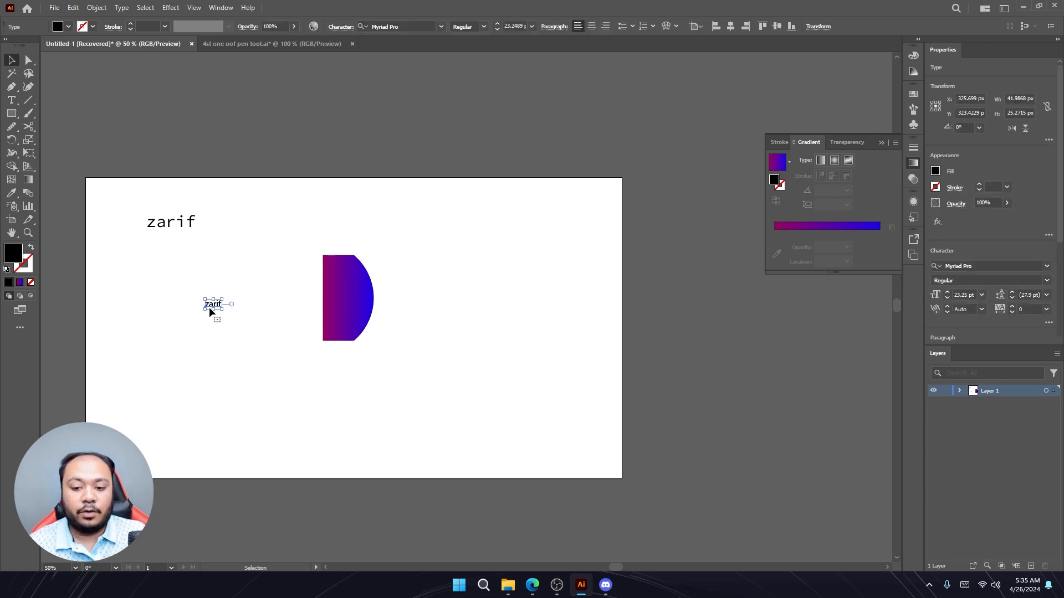
pyautogui.click(165, 226)
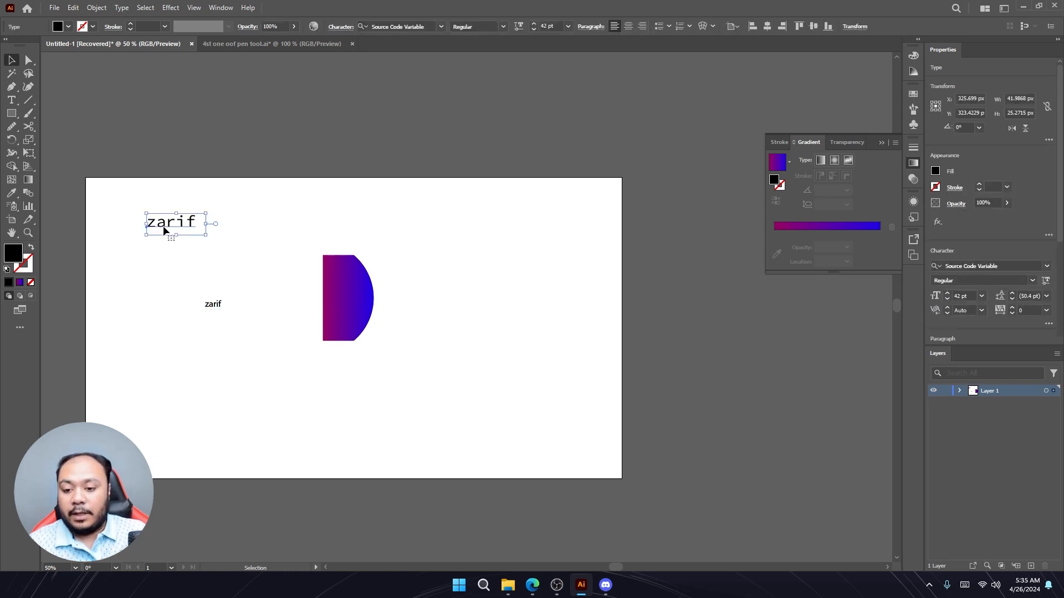
pyautogui.doubleClick(17, 257)
pyautogui.moveTo(567, 268); pyautogui.dragTo(641, 188)
pyautogui.click(780, 199)
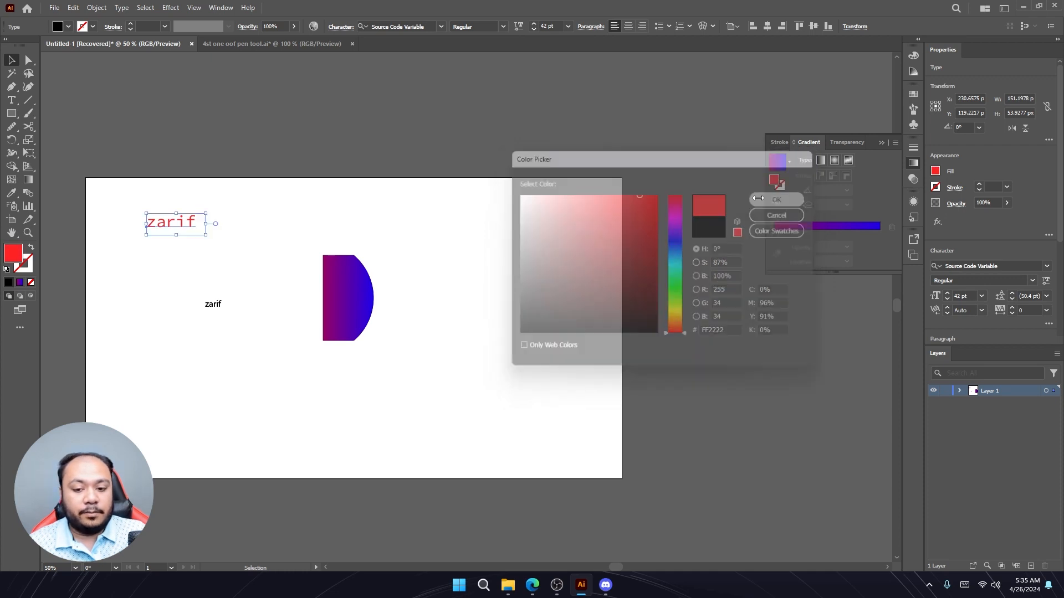
pyautogui.click(582, 283)
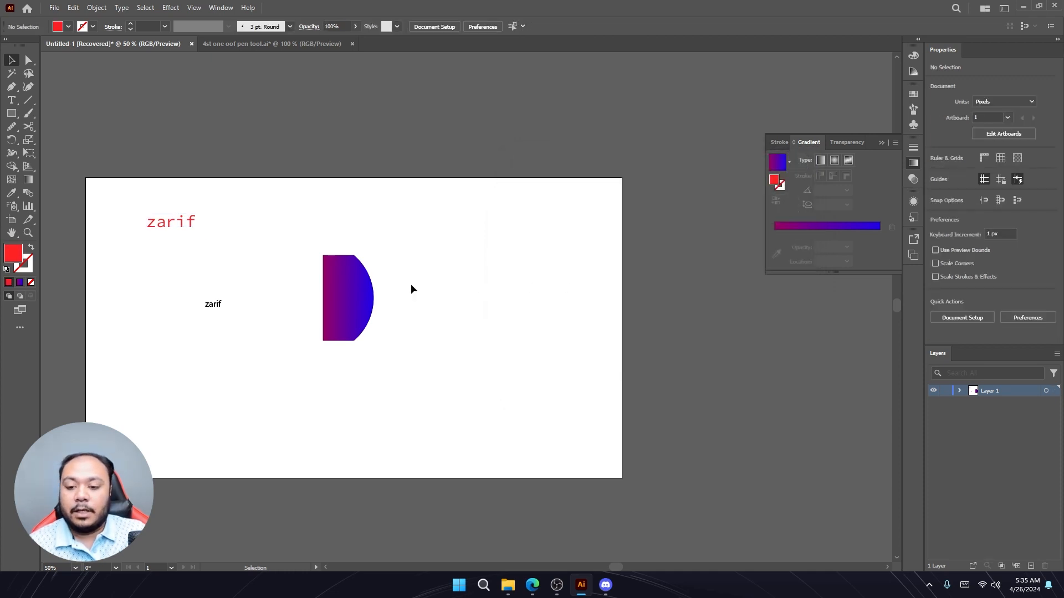
# - Copy the top text's font, size and red color onto the smaller text with the Eyedropper tool
pyautogui.click(214, 306)
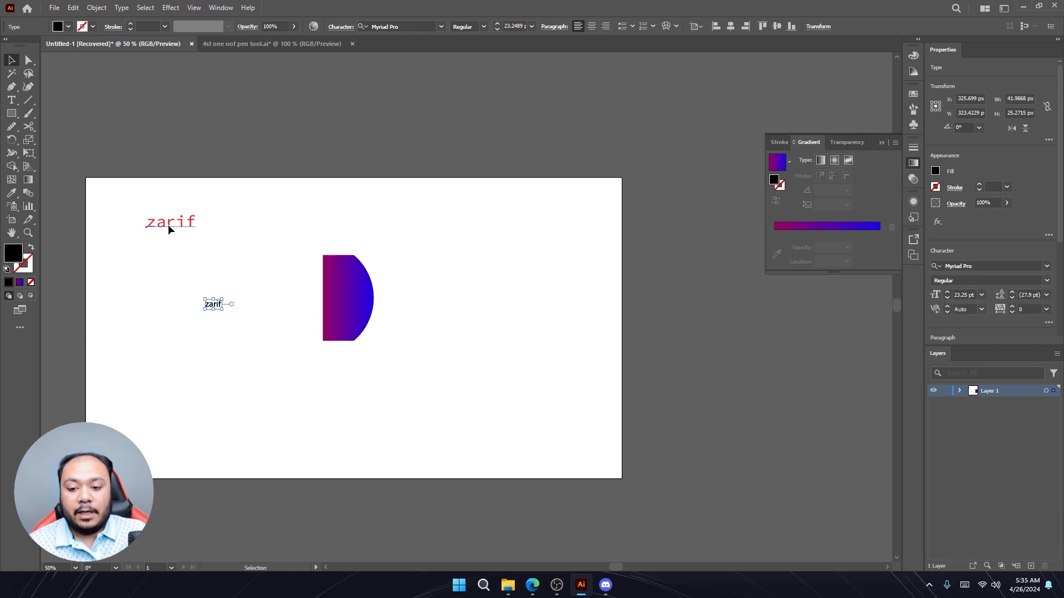
pyautogui.click(167, 224)
pyautogui.click(214, 306)
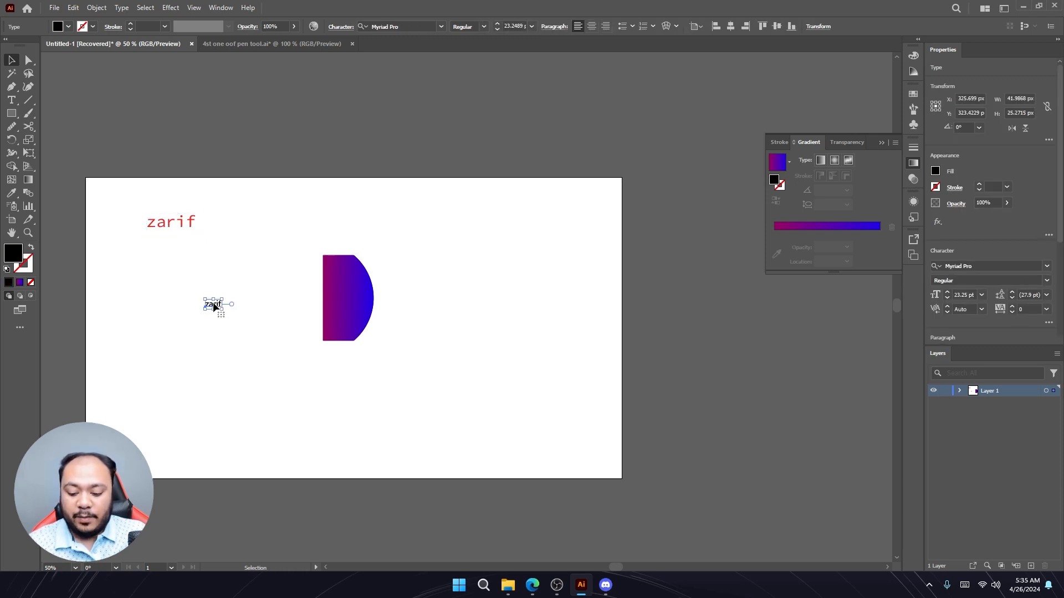
pyautogui.press('i')
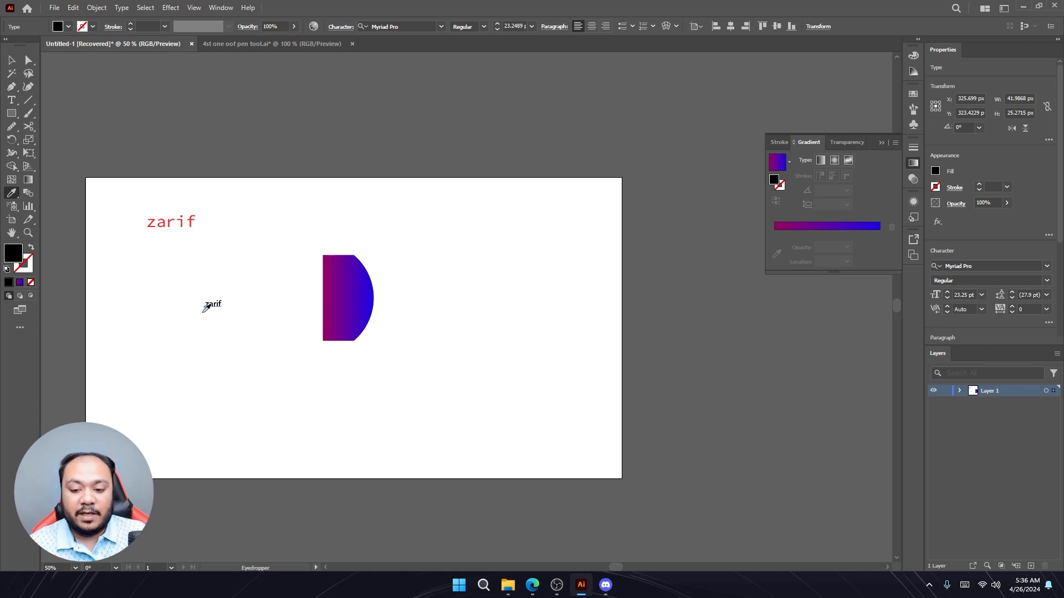
pyautogui.click(189, 216)
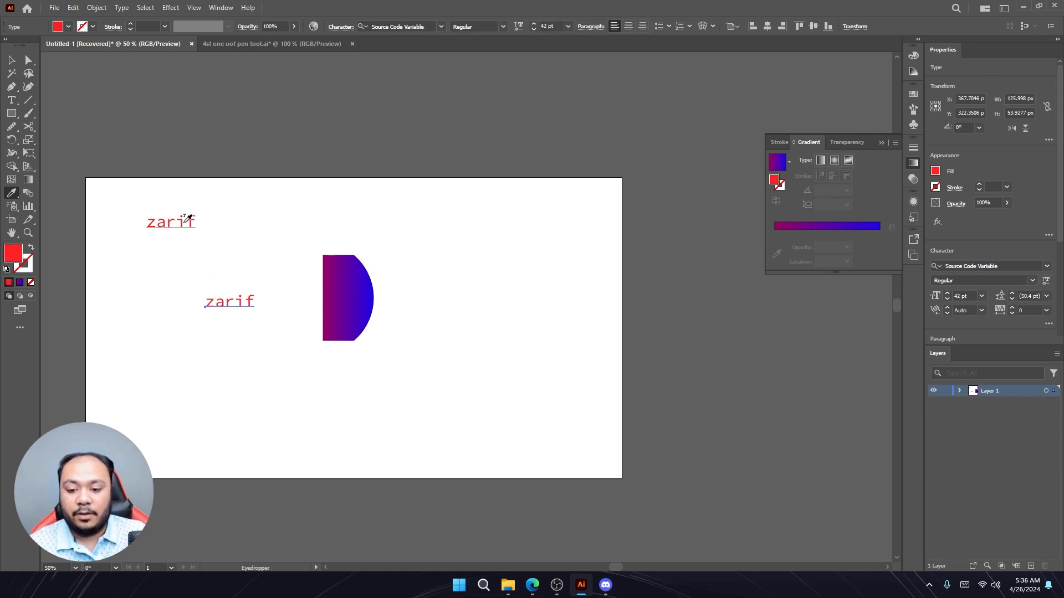
# - Draw a square about 176 px wide to the right of the half-circle with the Rectangle tool
pyautogui.press('v')
pyautogui.click(214, 232)
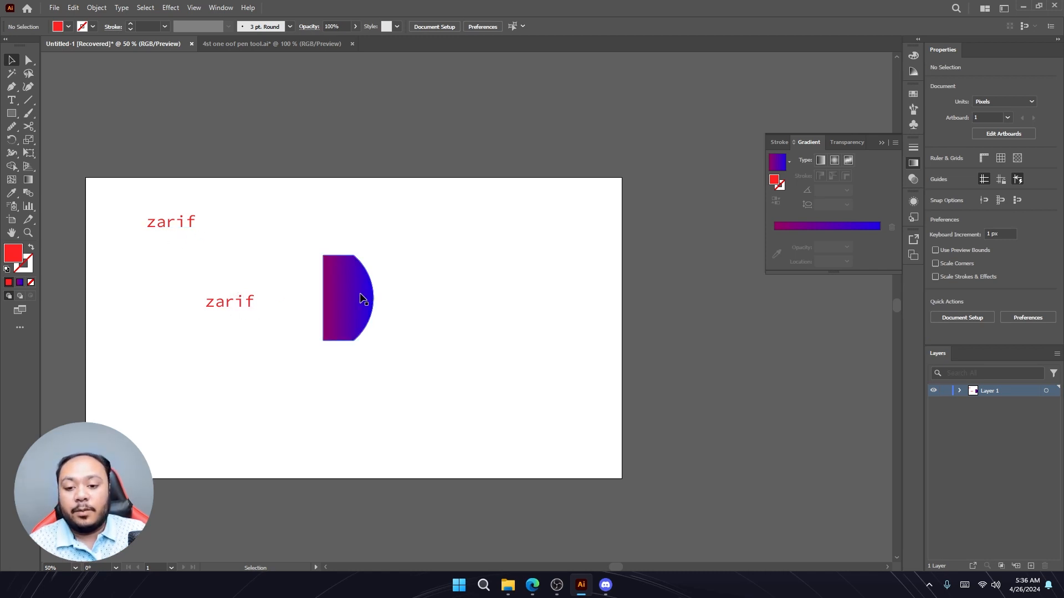
pyautogui.click(11, 113)
pyautogui.moveTo(443, 240); pyautogui.dragTo(479, 275)
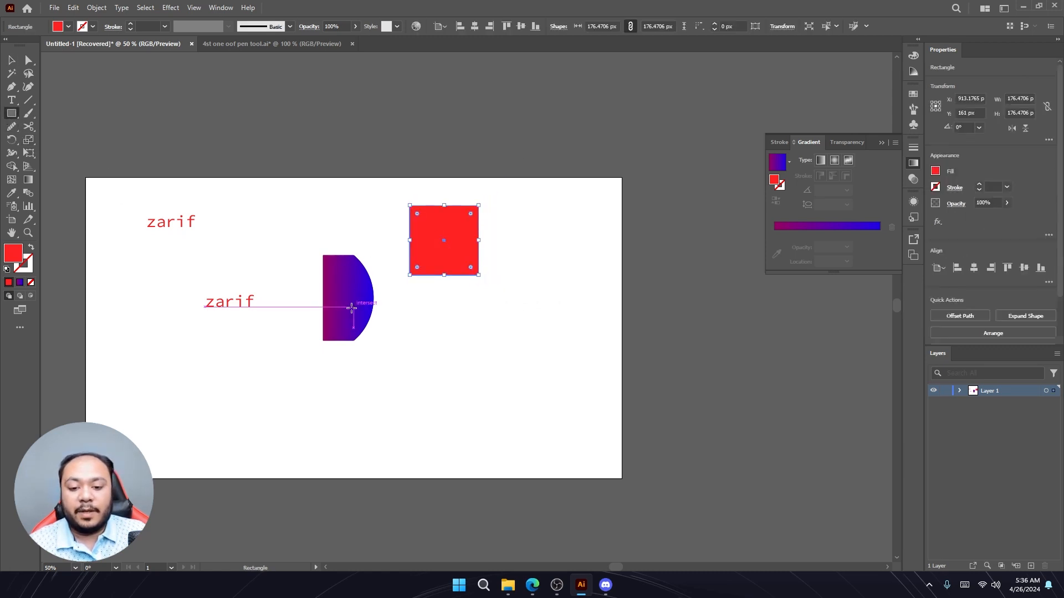
pyautogui.click(11, 60)
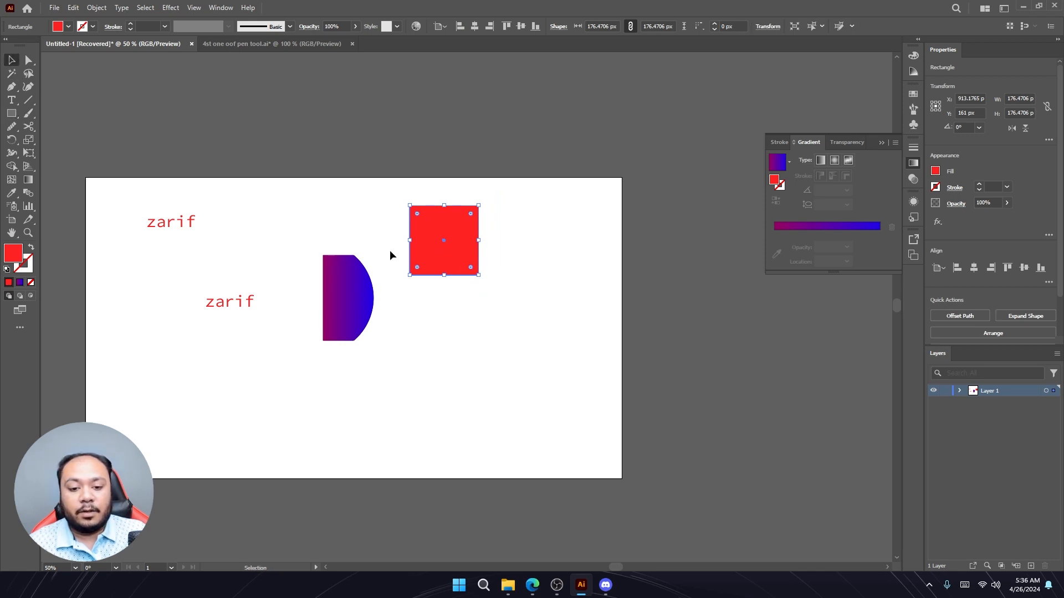
# - Copy the half-circle's gradient fill onto the square with the Eyedropper tool
pyautogui.press('i')
pyautogui.click(356, 286)
pyautogui.press('v')
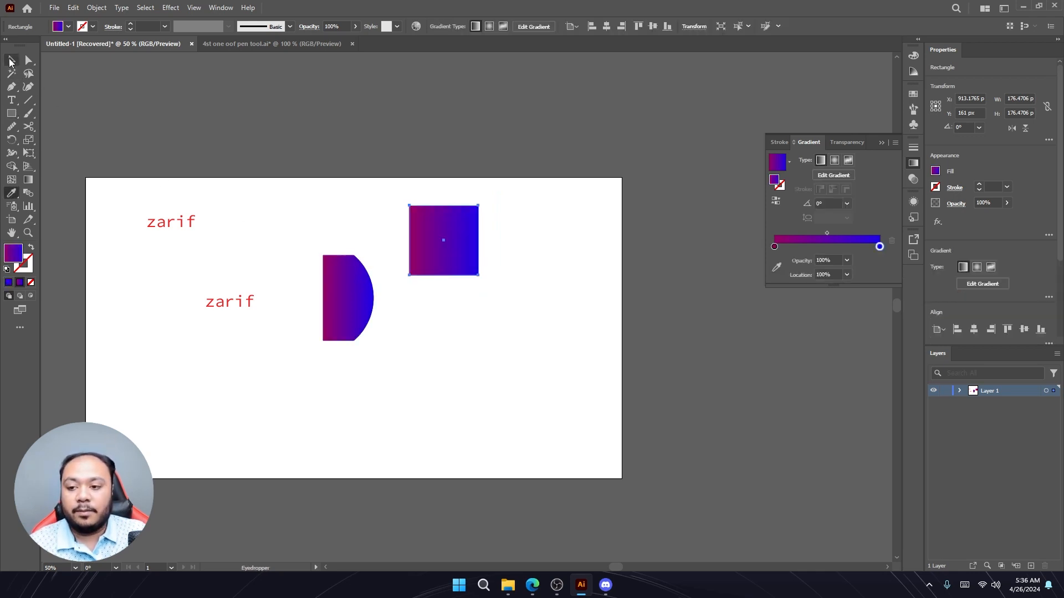
# - Move the half-circle up and to the left on the artboard
pyautogui.click(278, 187)
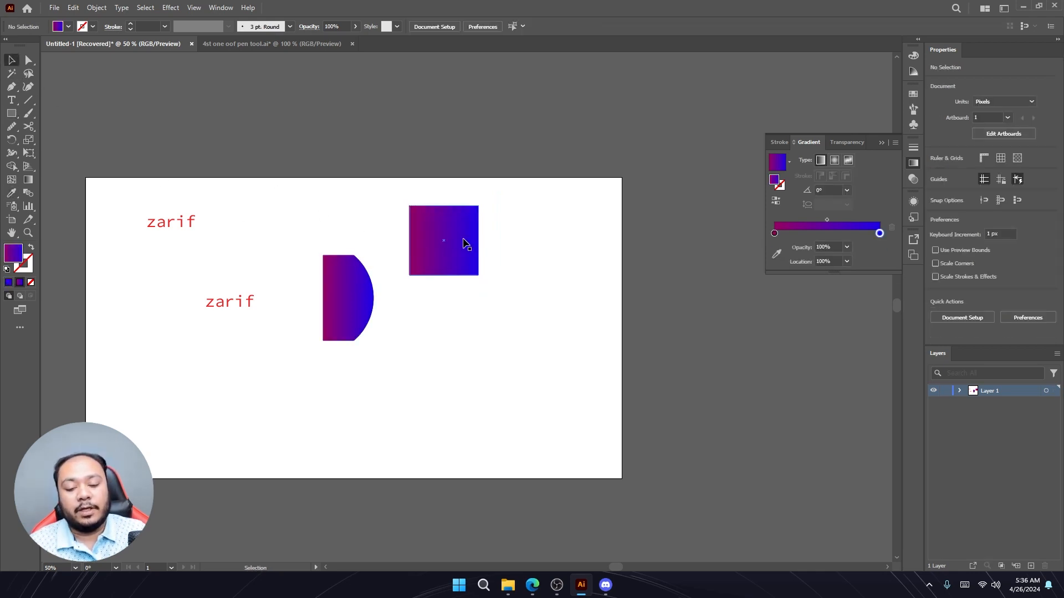
pyautogui.moveTo(349, 305); pyautogui.dragTo(316, 266)
pyautogui.click(358, 304)
pyautogui.press('Delete')
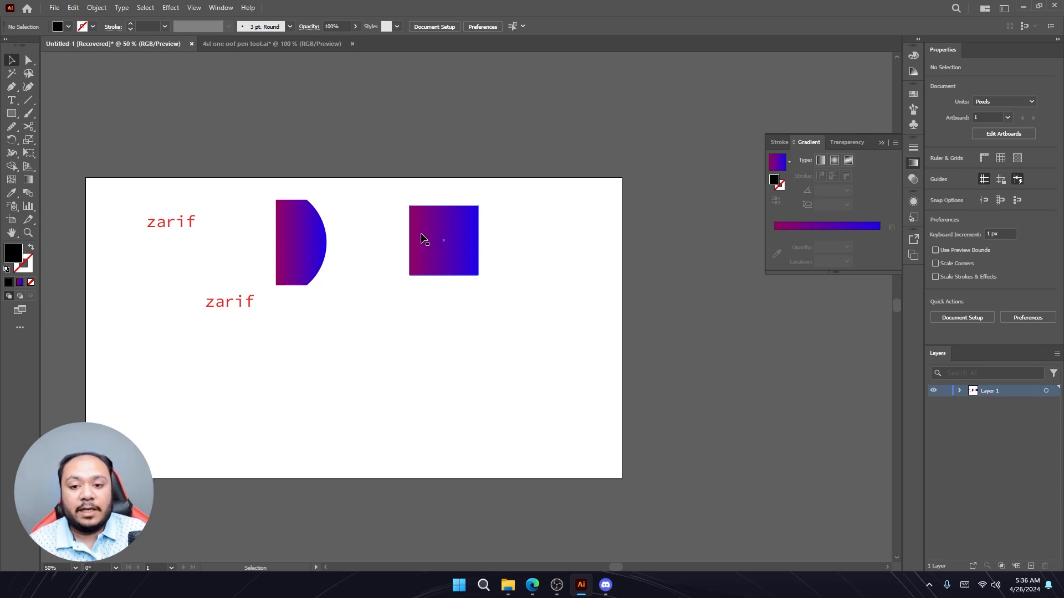
pyautogui.click(800, 236)
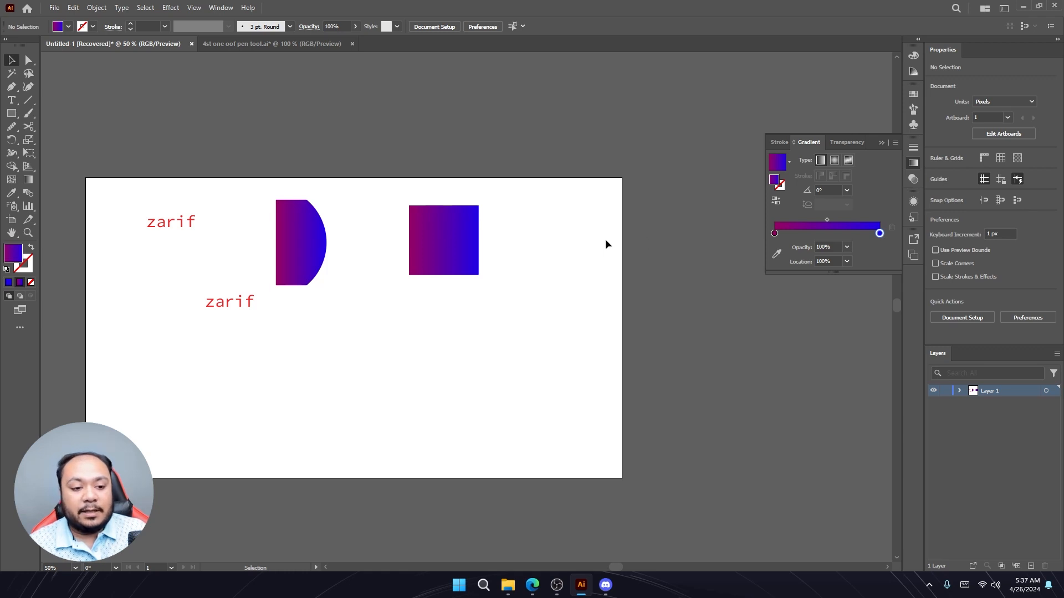
# - Try filling the square with the pasteboard and artboard colors using the Eyedropper, then resample the half-circle's gradient
pyautogui.click(451, 250)
pyautogui.click(882, 142)
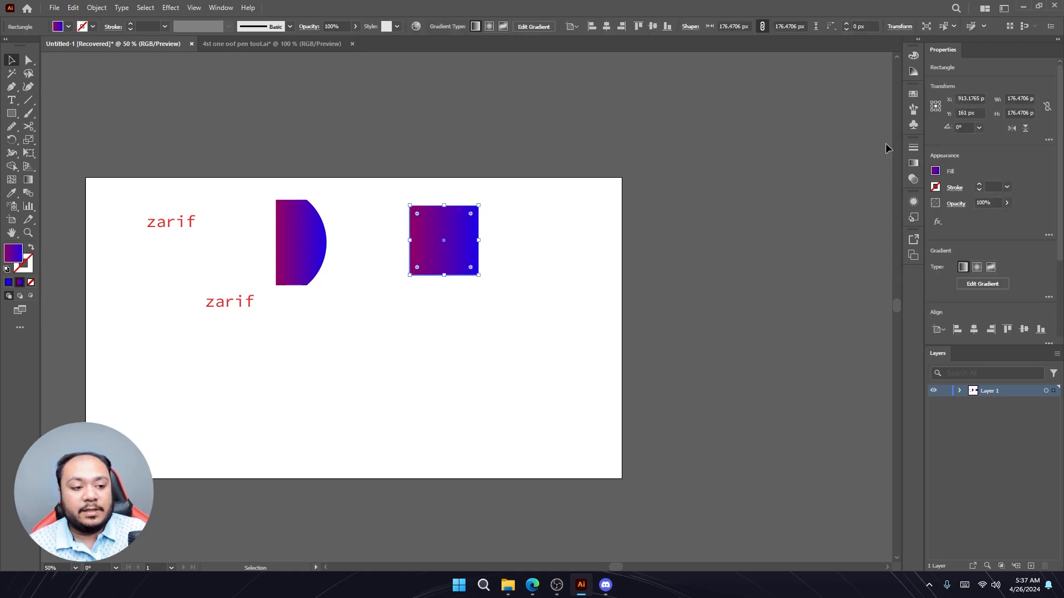
pyautogui.press('i')
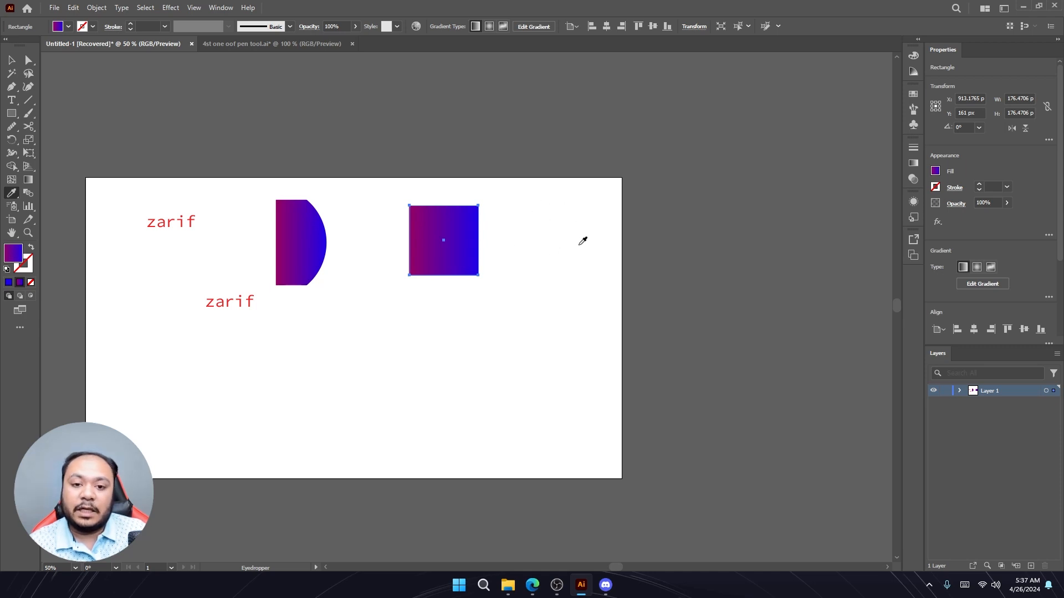
pyautogui.click(552, 113)
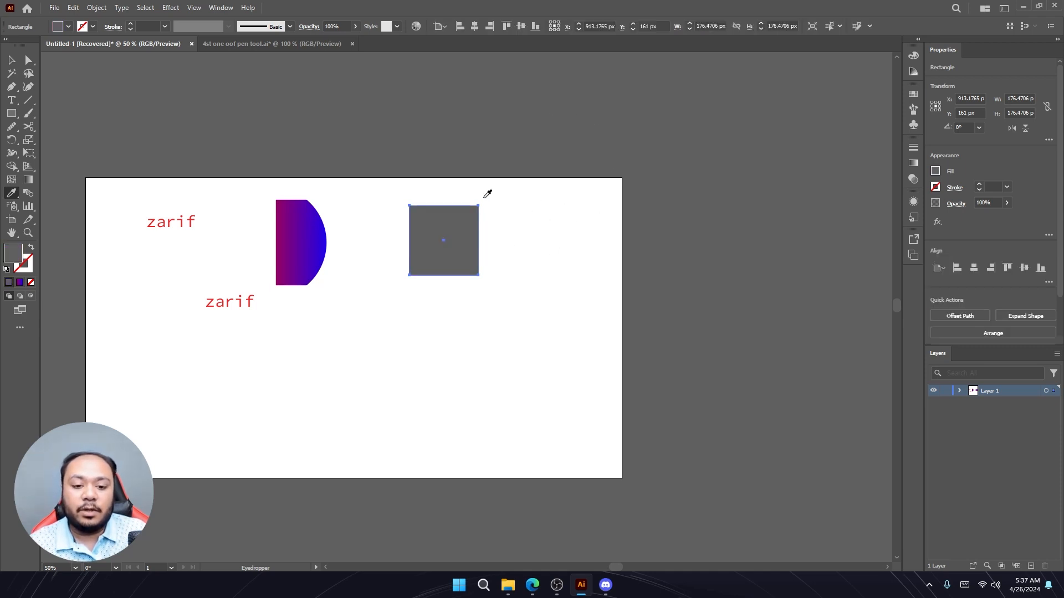
pyautogui.click(613, 212)
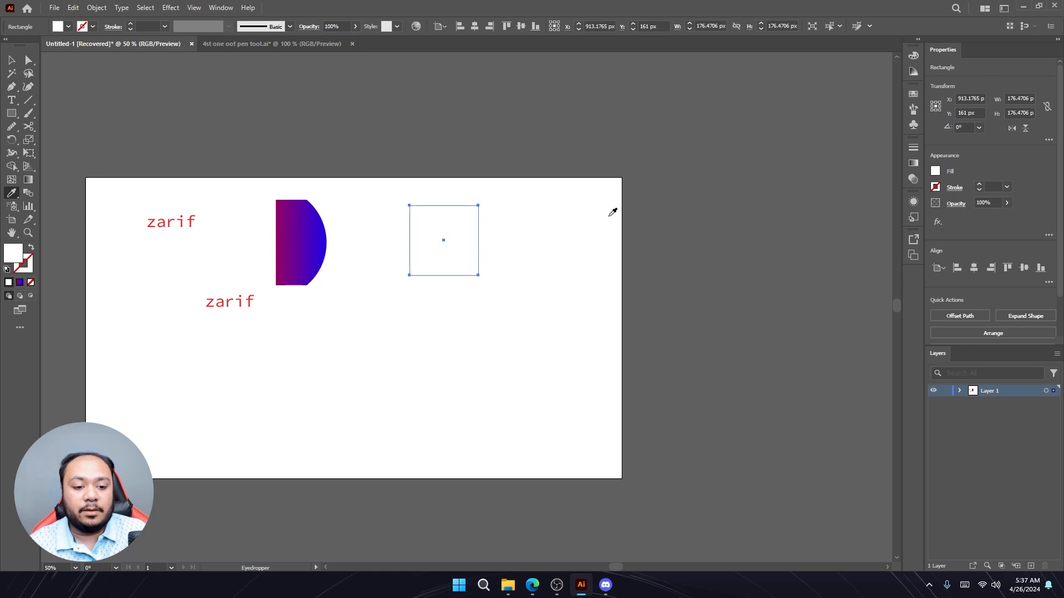
pyautogui.click(770, 68)
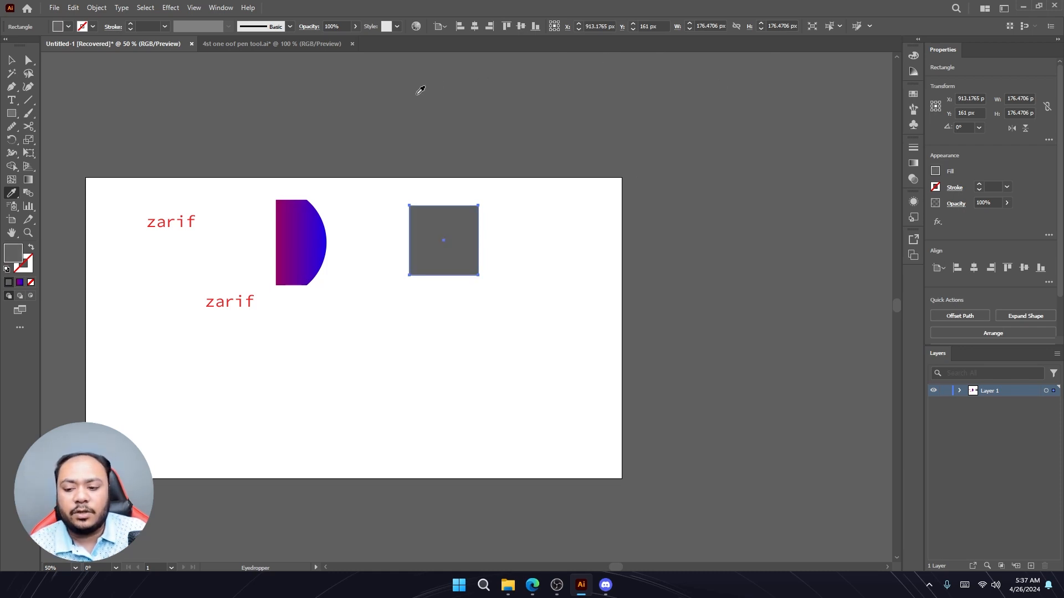
pyautogui.click(11, 60)
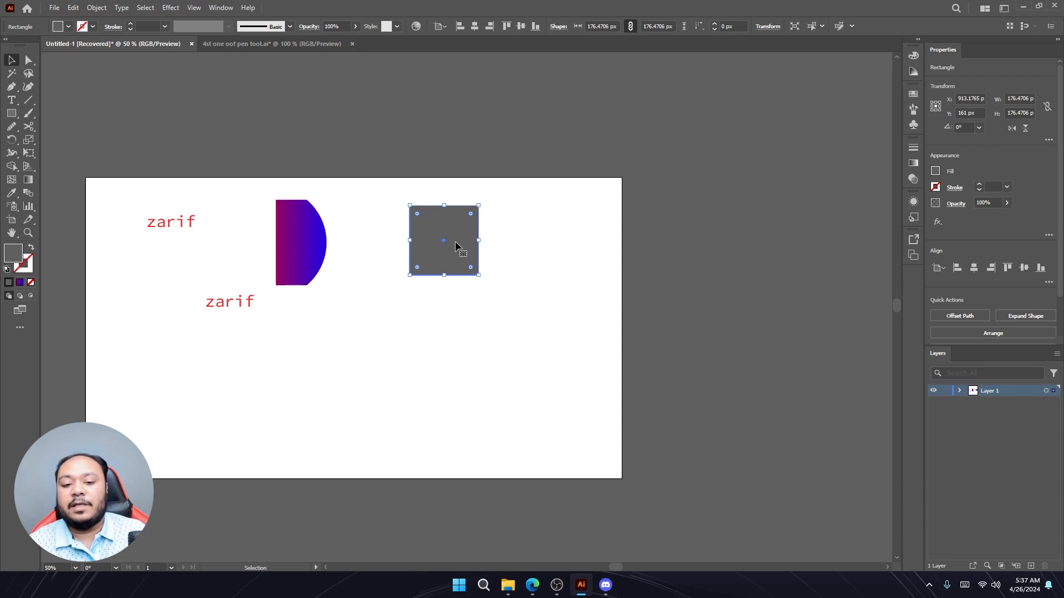
pyautogui.press('i')
pyautogui.click(316, 237)
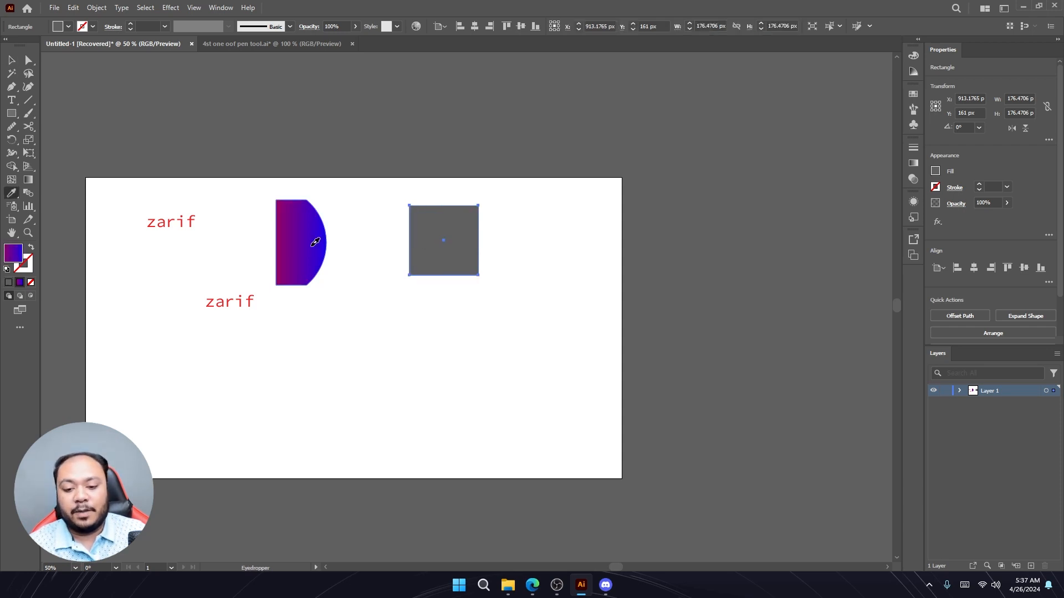
pyautogui.press('v')
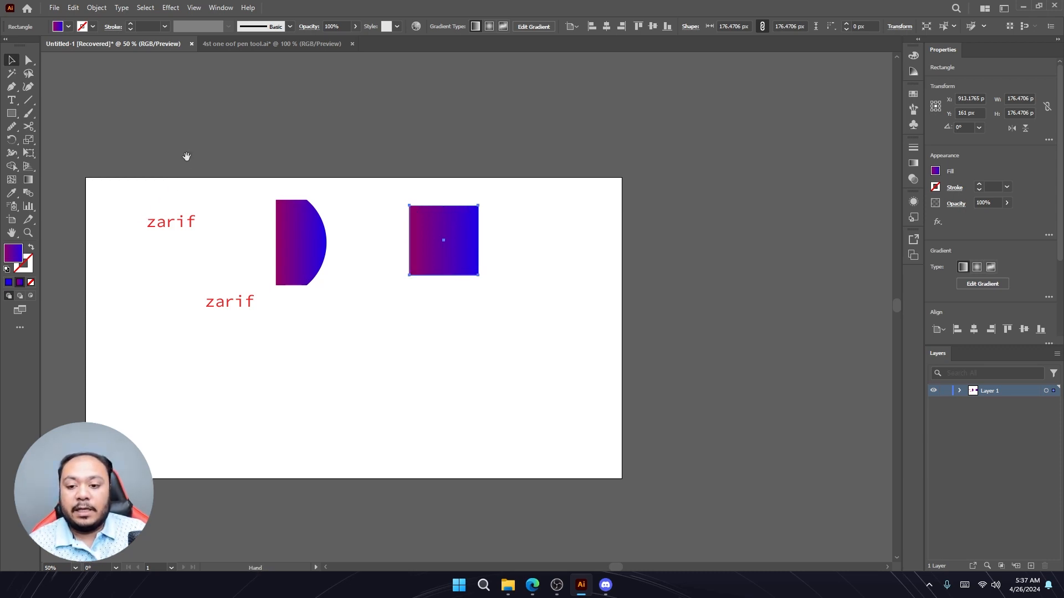
# - Move the square and the half-circle off the artboard onto the pasteboard above it
pyautogui.moveTo(185, 157); pyautogui.dragTo(301, 131)
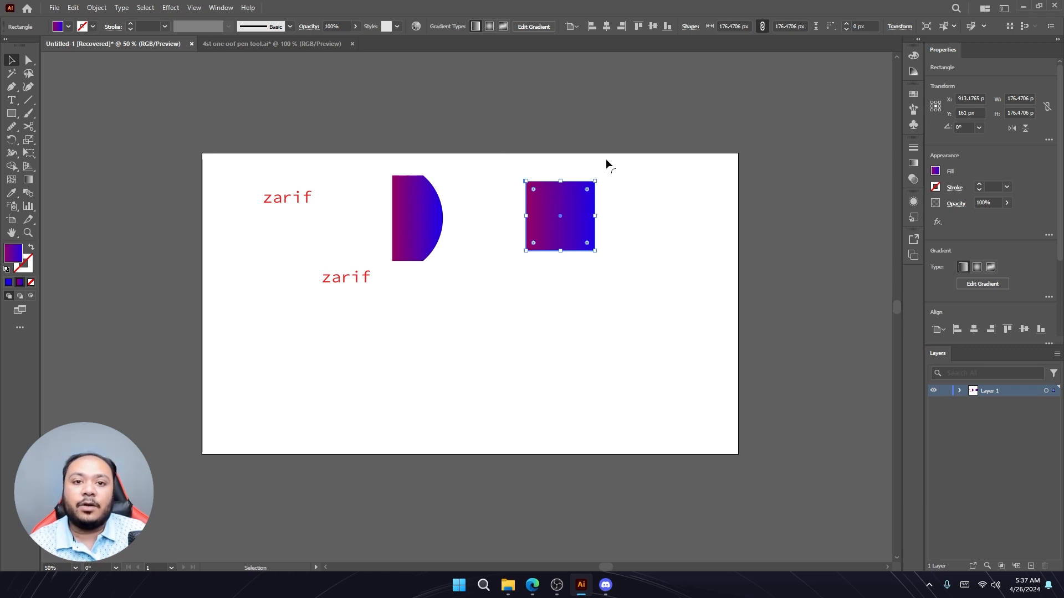
pyautogui.scroll(-1, 596, 184)
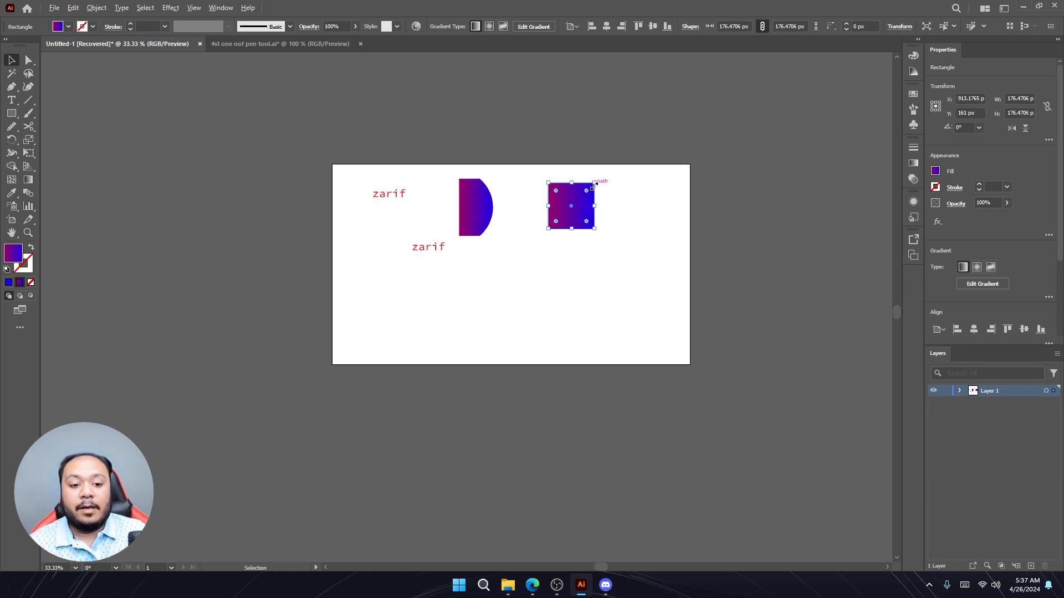
pyautogui.moveTo(630, 161); pyautogui.dragTo(497, 212)
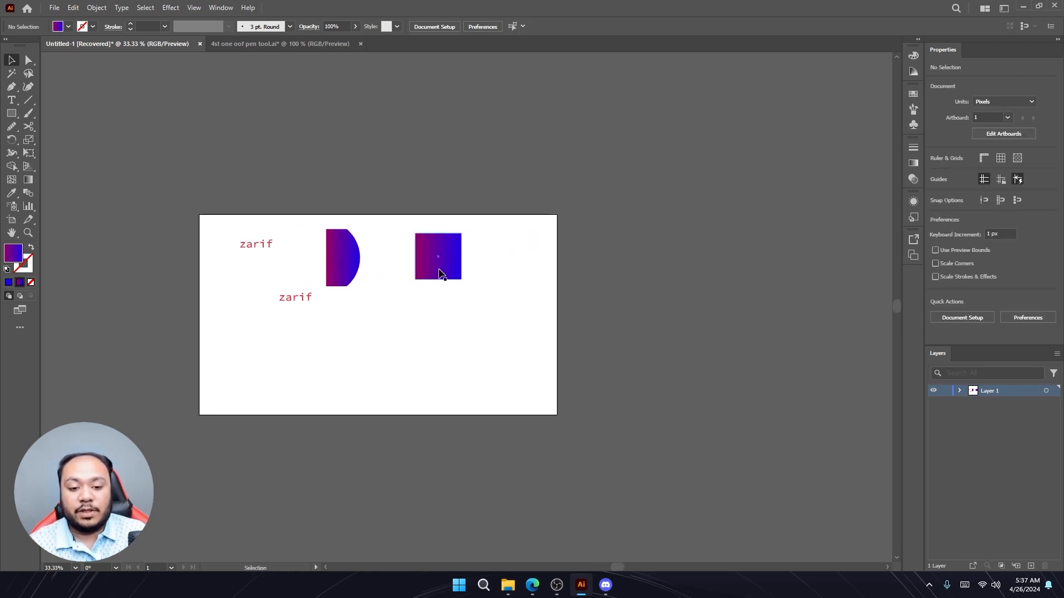
pyautogui.moveTo(440, 273); pyautogui.dragTo(559, 164)
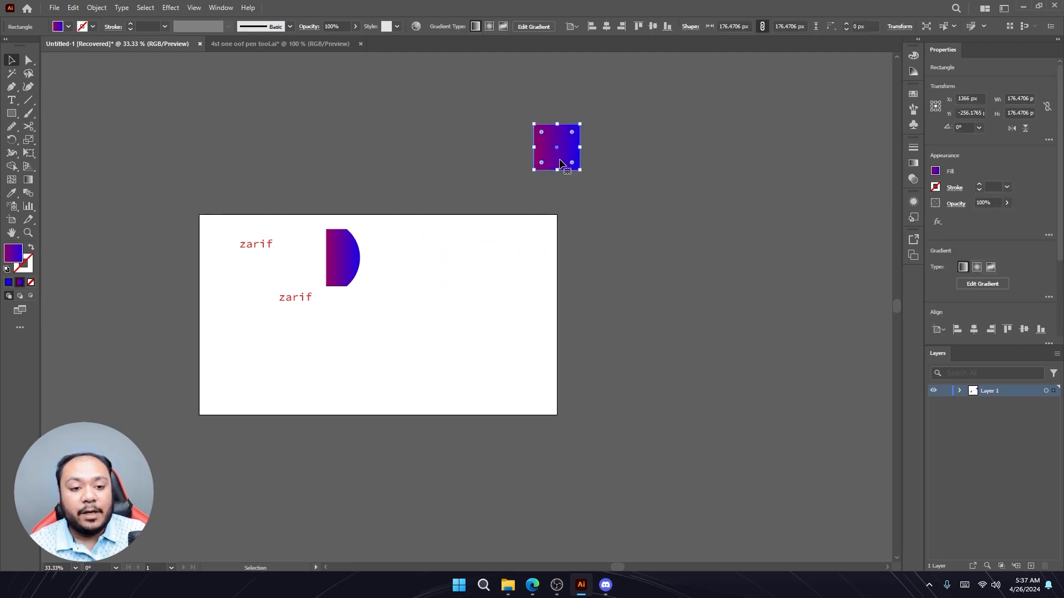
pyautogui.click(663, 177)
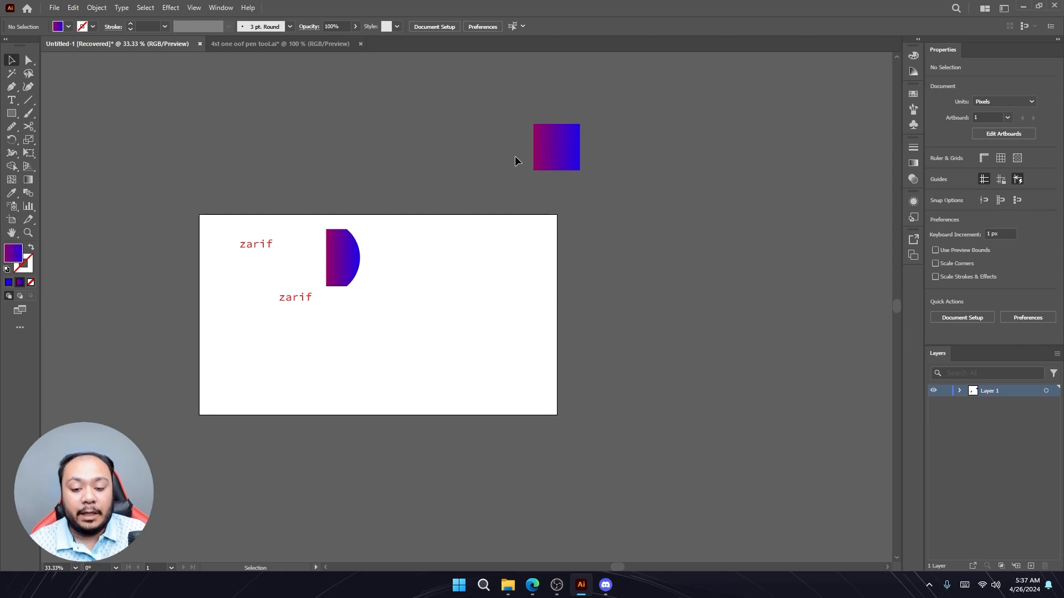
pyautogui.moveTo(341, 240); pyautogui.dragTo(255, 124)
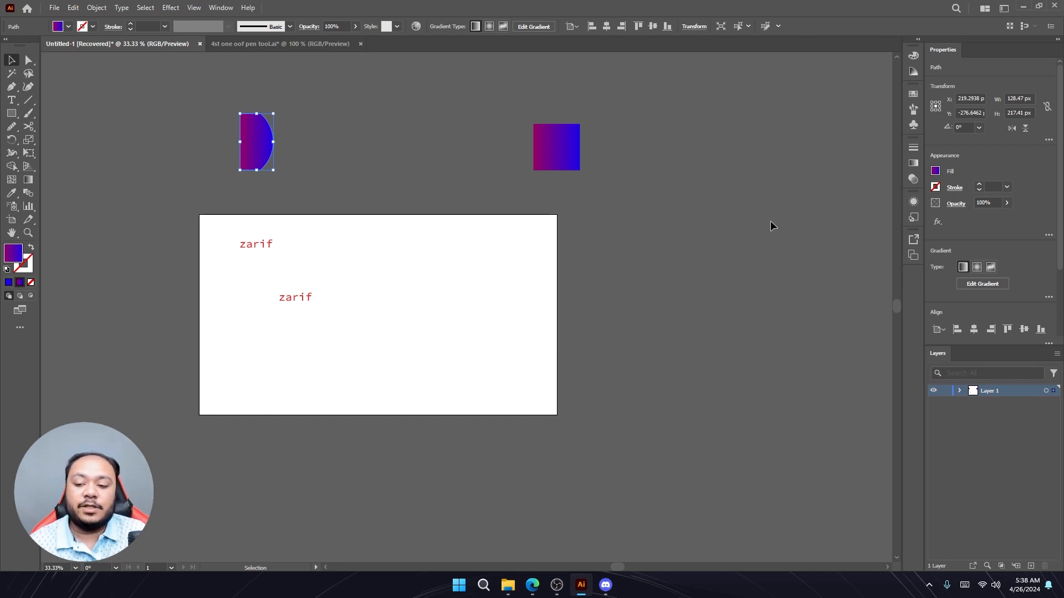
# - Add two artboards with the Artboard tool: one about 1277 × 768 px to the right, one about 1271 × 468 px above it
pyautogui.click(11, 219)
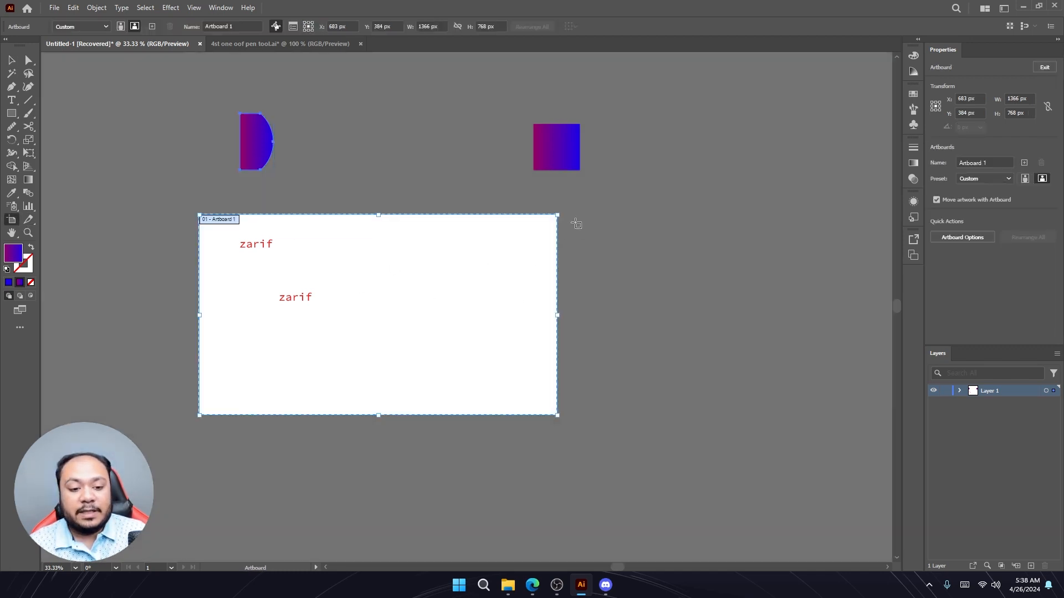
pyautogui.moveTo(572, 214); pyautogui.dragTo(786, 415)
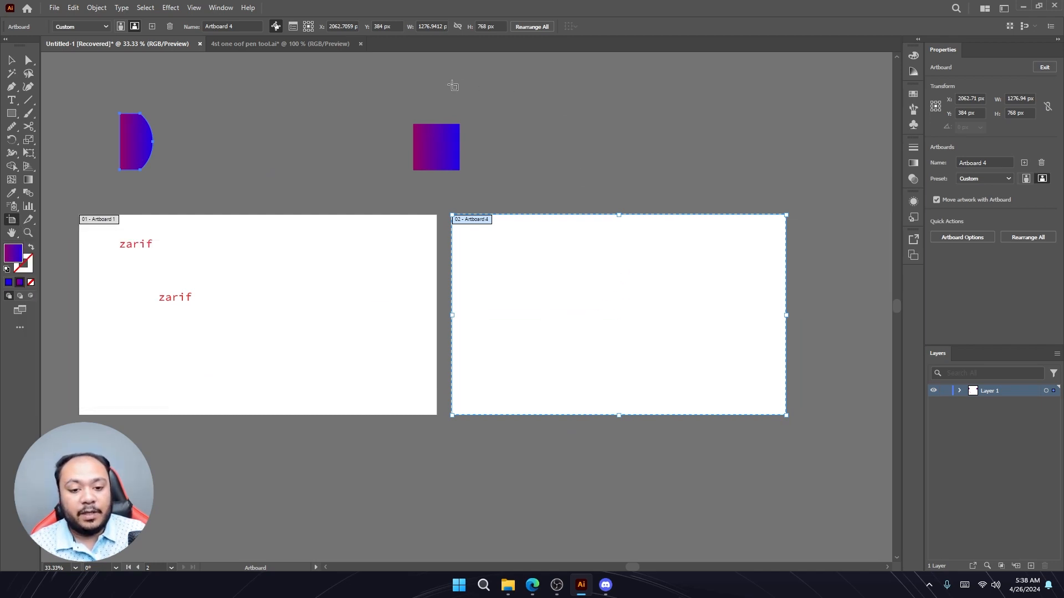
pyautogui.moveTo(448, 85); pyautogui.dragTo(780, 207)
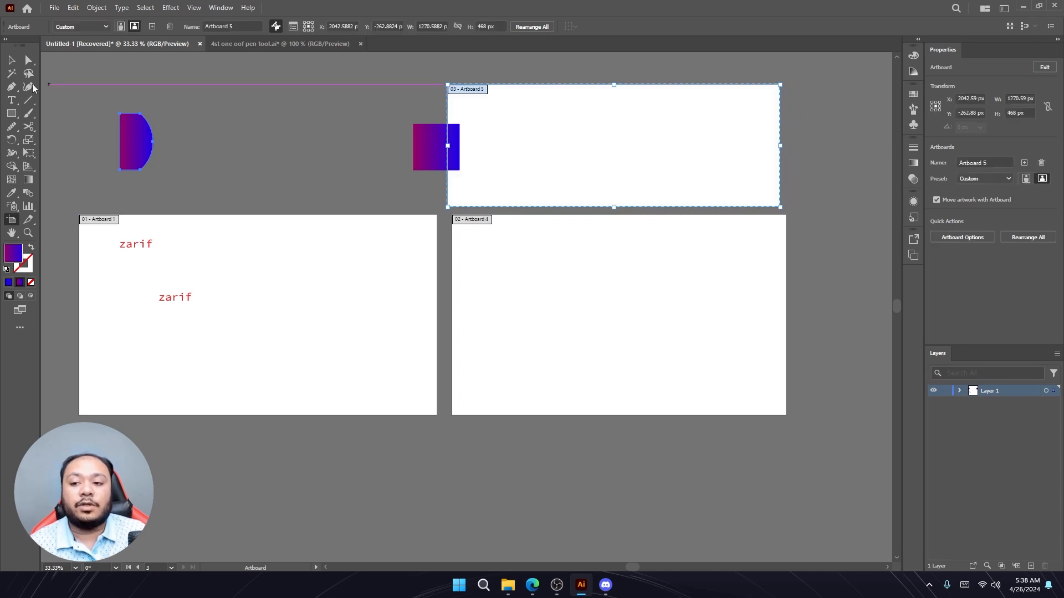
pyautogui.click(11, 60)
# - Move the square onto the top artboard and fill it with red (FF1515) using the Color Picker
pyautogui.moveTo(457, 152); pyautogui.dragTo(595, 148)
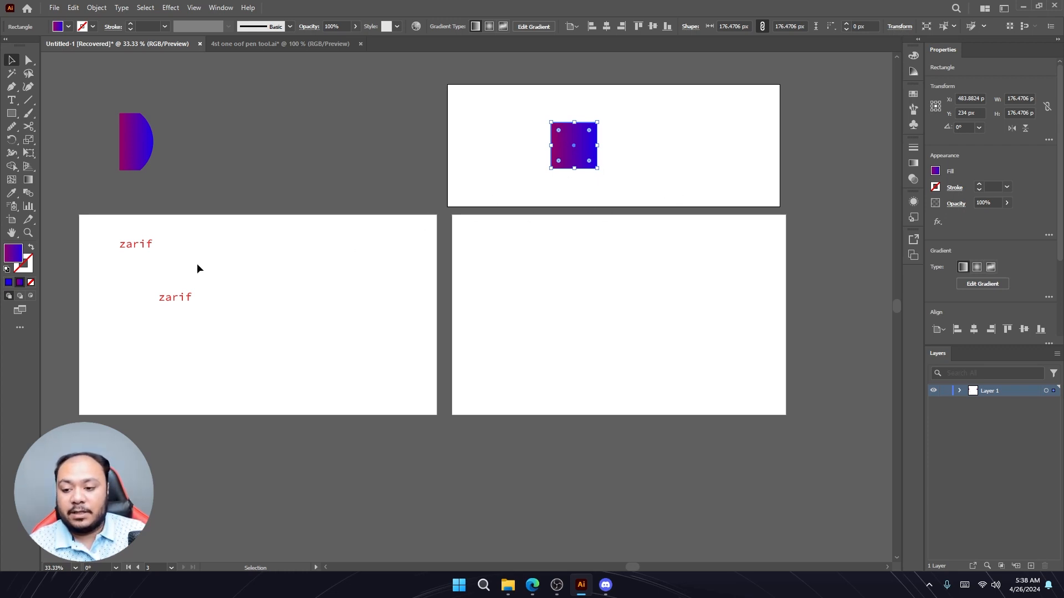
pyautogui.doubleClick(15, 257)
pyautogui.moveTo(584, 282)
pyautogui.mouseDown()
pyautogui.moveTo(630, 209)
pyautogui.moveTo(586, 197)
pyautogui.moveTo(582, 231)
pyautogui.moveTo(633, 237)
pyautogui.moveTo(647, 195)
pyautogui.mouseUp()
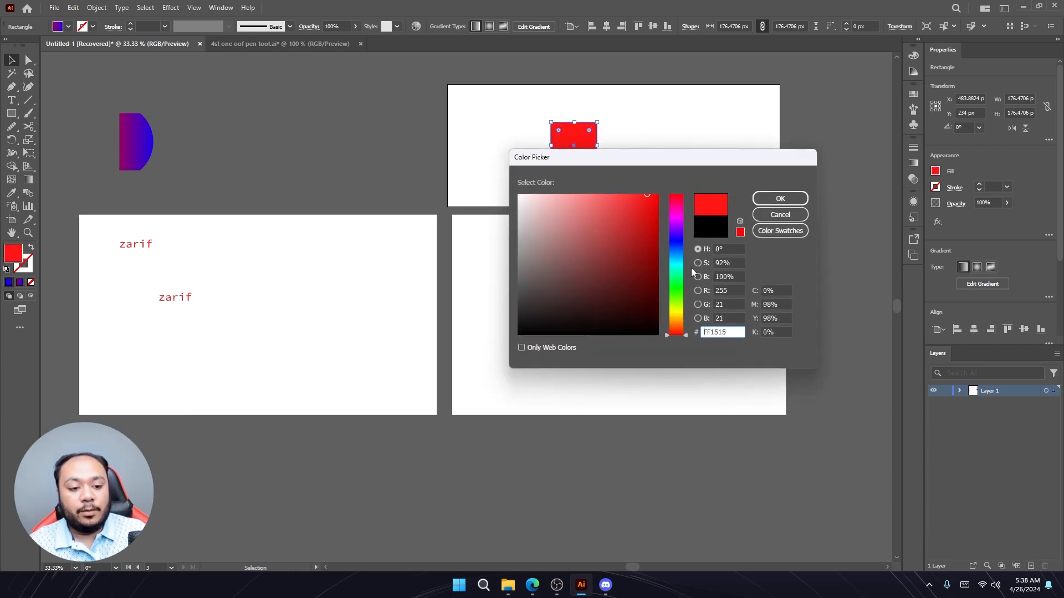
pyautogui.moveTo(732, 333); pyautogui.dragTo(689, 335)
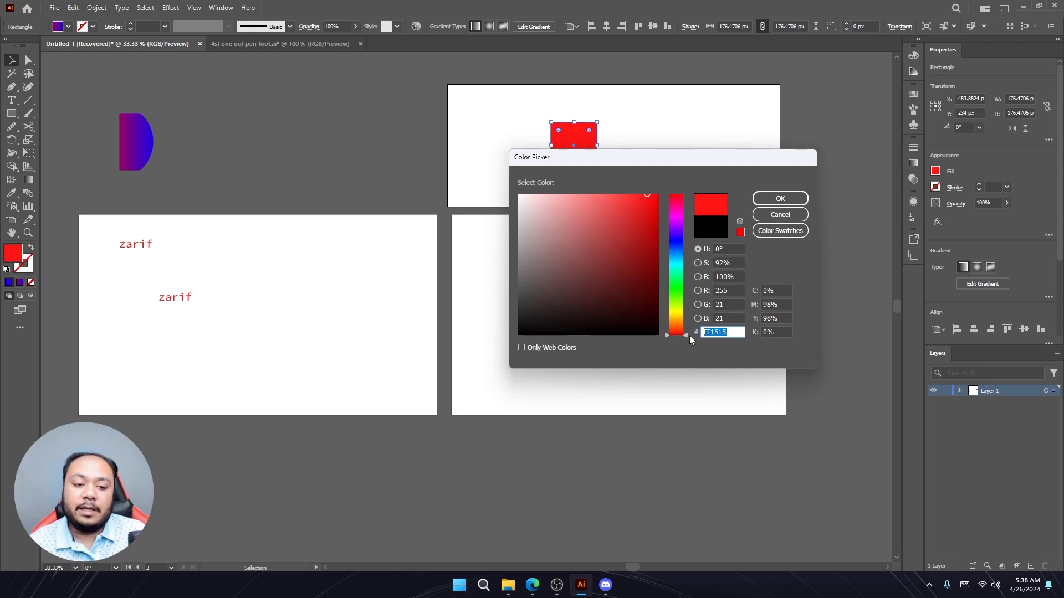
pyautogui.click(781, 199)
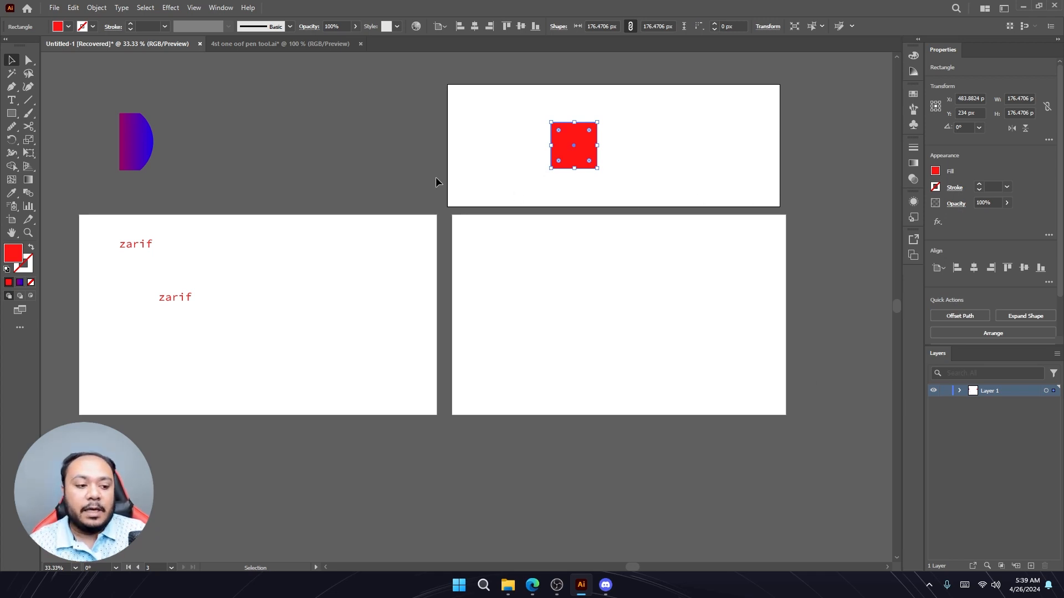
# - Move the half-circle onto the top artboard and the square down onto the first artboard
pyautogui.click(513, 181)
pyautogui.moveTo(151, 157); pyautogui.dragTo(596, 211)
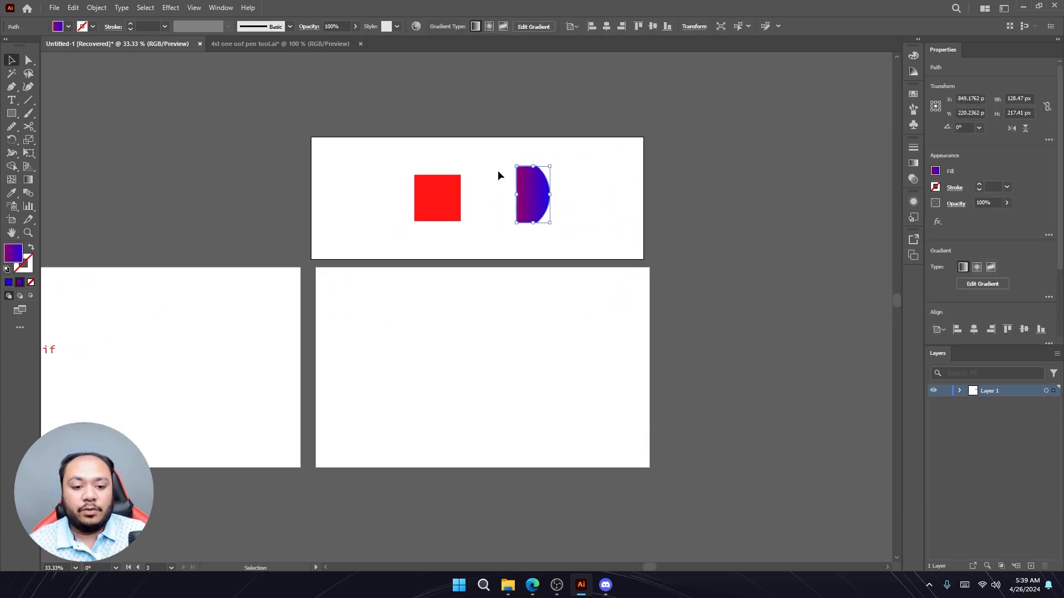
pyautogui.click(570, 191)
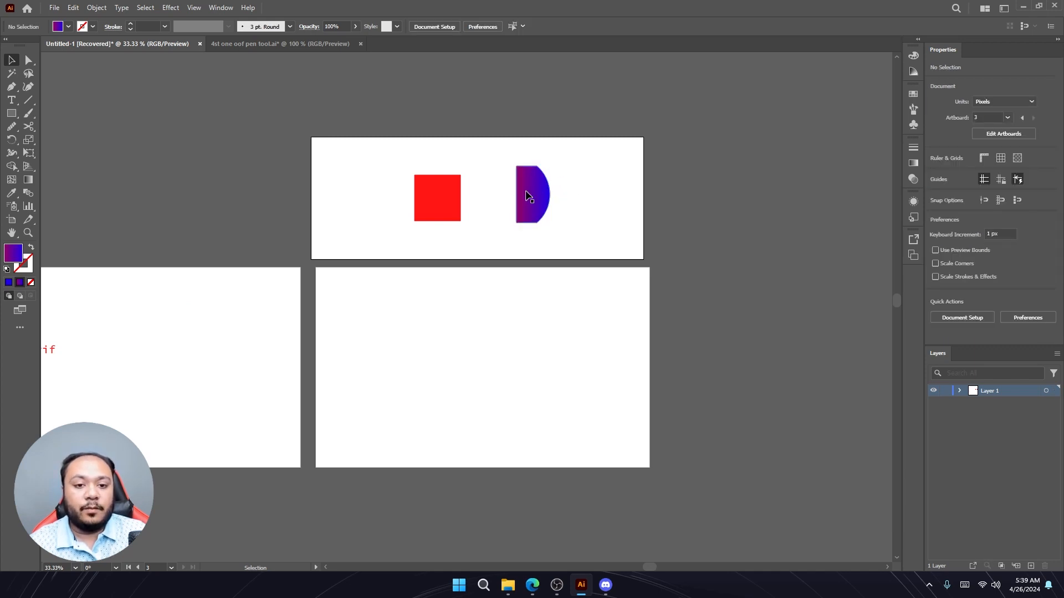
pyautogui.moveTo(449, 202); pyautogui.dragTo(489, 286)
# - Delete both zarif text objects from the first artboard
pyautogui.moveTo(254, 221); pyautogui.dragTo(384, 312)
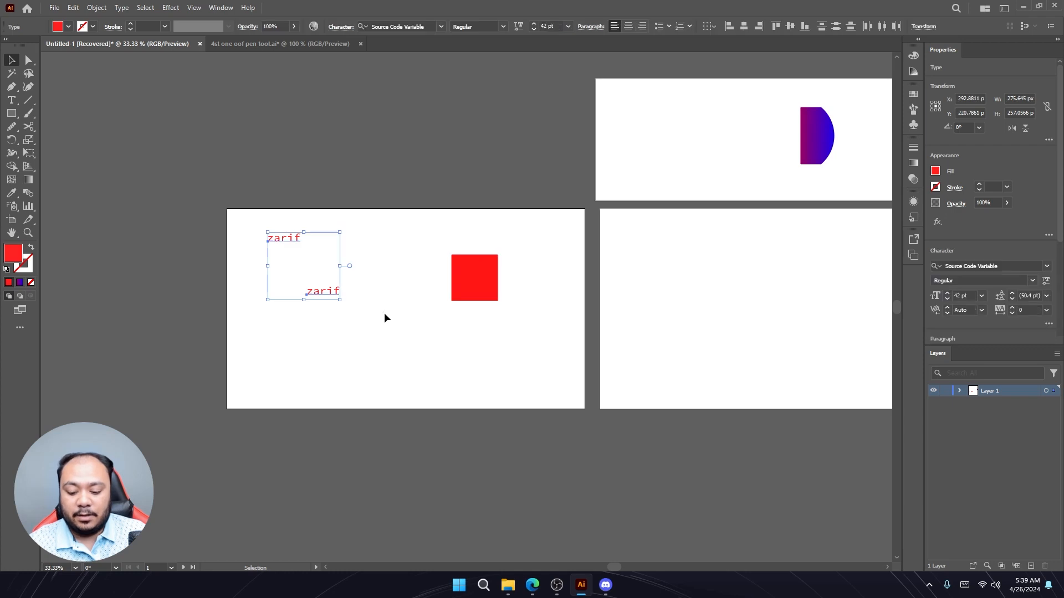
pyautogui.press('Delete')
# - Move the square left and bring the half-circle down onto the first artboard beside it
pyautogui.click(474, 280)
pyautogui.moveTo(474, 280); pyautogui.dragTo(384, 287)
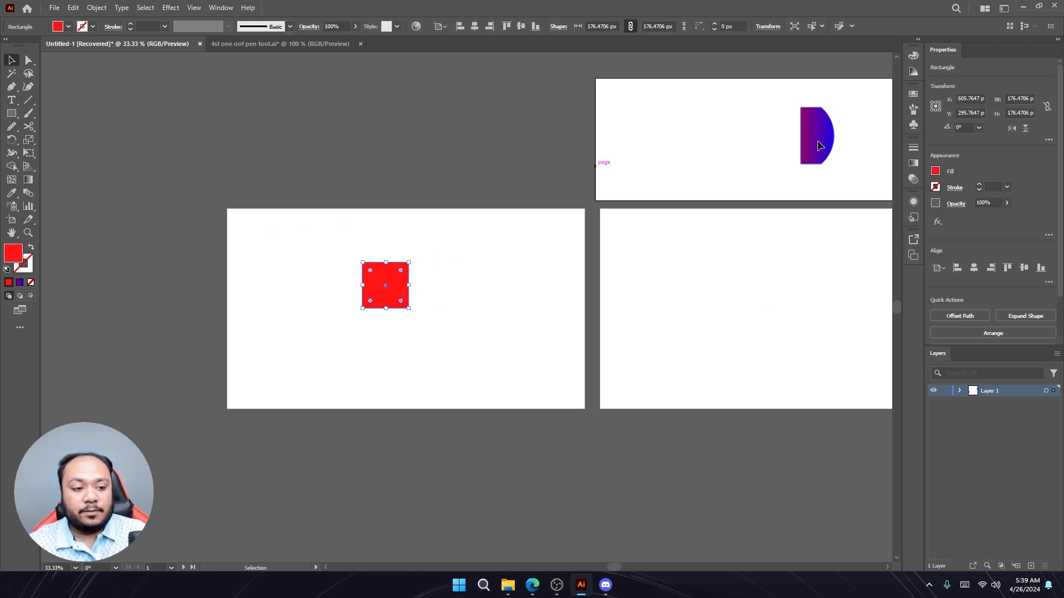
pyautogui.moveTo(819, 145); pyautogui.dragTo(507, 300)
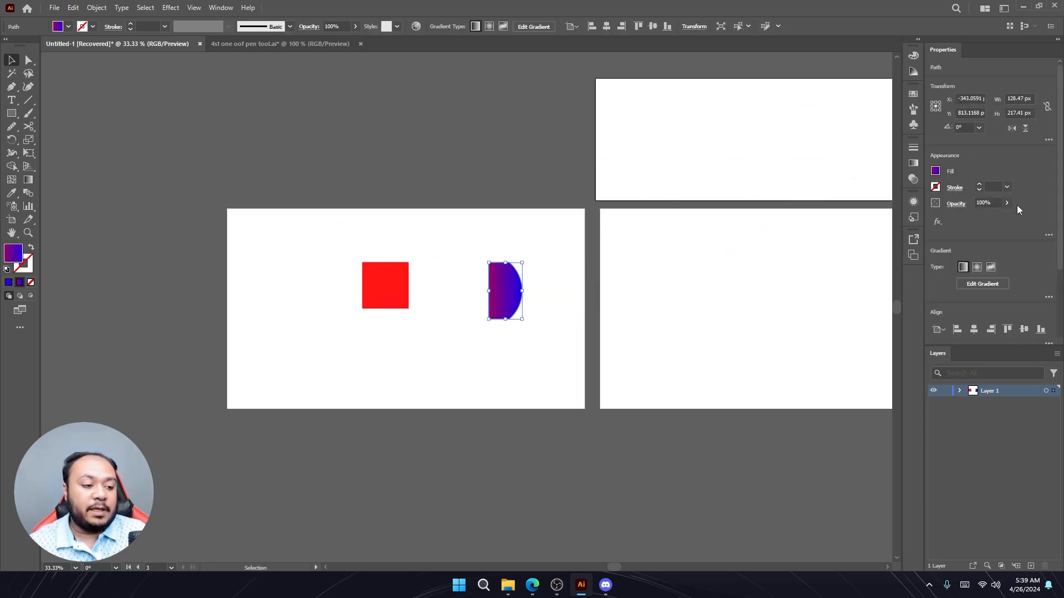
# - Align the half-circle horizontally to the center of the artboard
pyautogui.scroll(-3, 1017, 206)
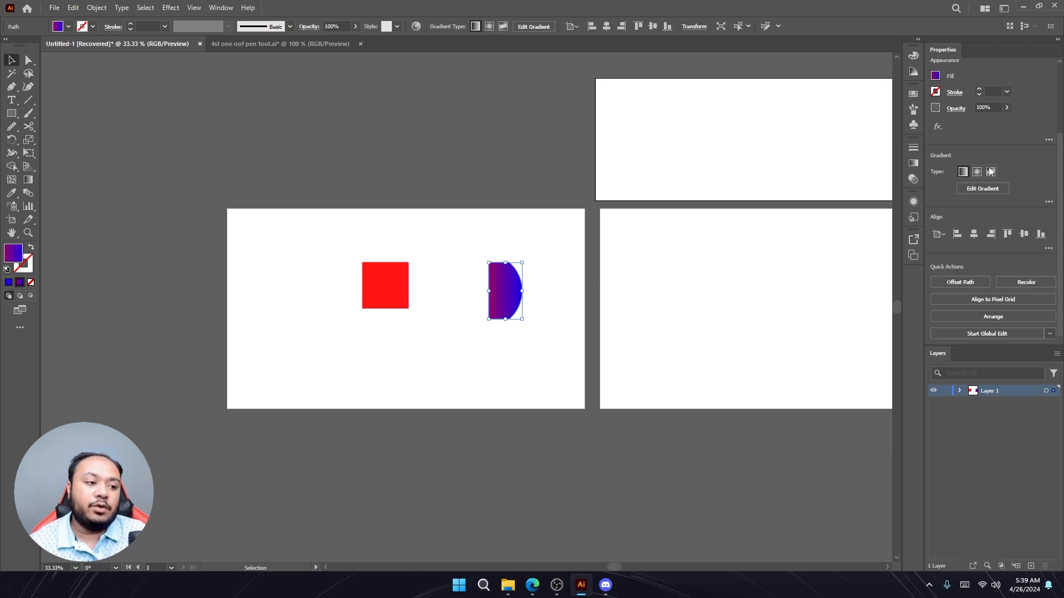
pyautogui.click(960, 235)
pyautogui.click(975, 235)
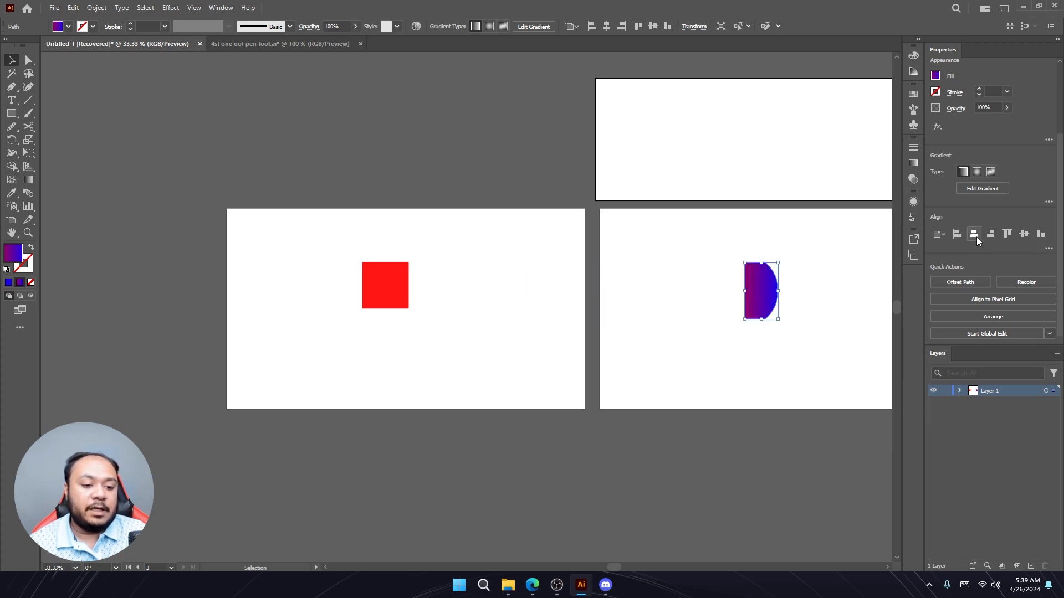
# - Center the half-circle on its artboard, then center the red square horizontally and vertically on the first artboard
pyautogui.click(993, 236)
pyautogui.click(582, 235)
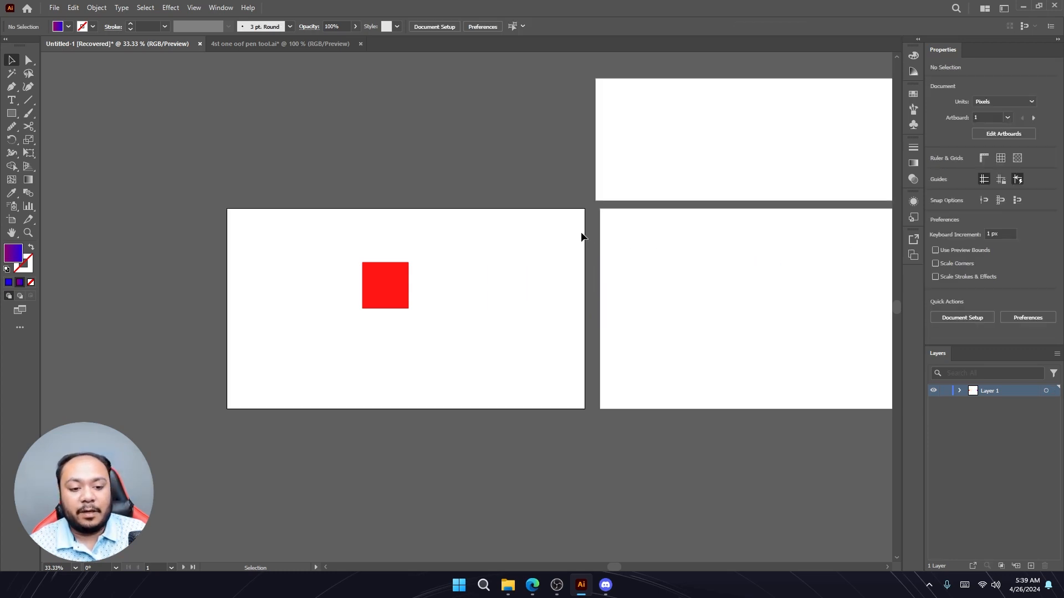
pyautogui.click(401, 283)
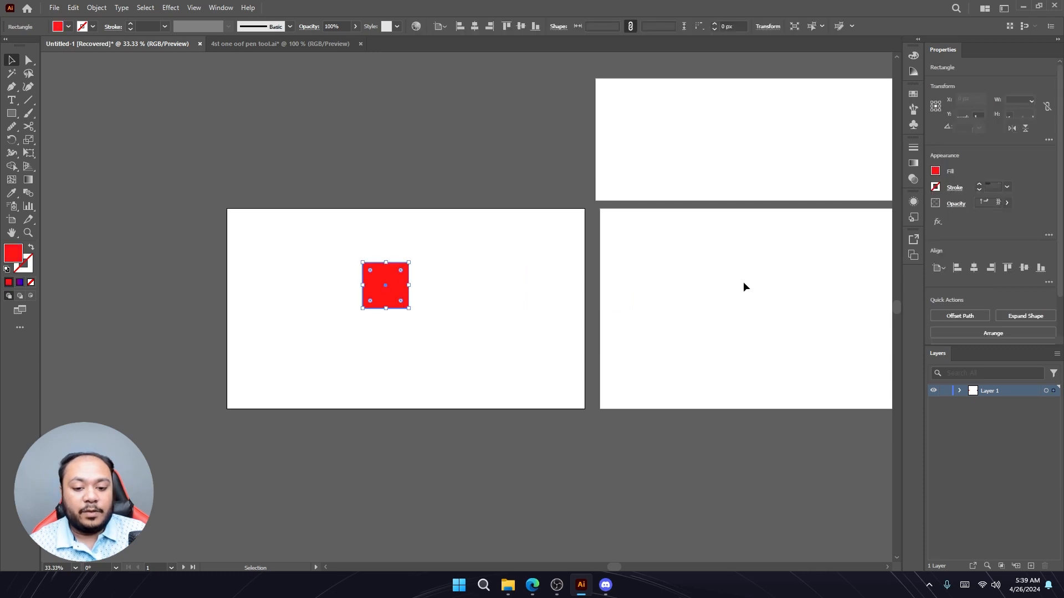
pyautogui.scroll(-3, 1013, 238)
pyautogui.click(974, 217)
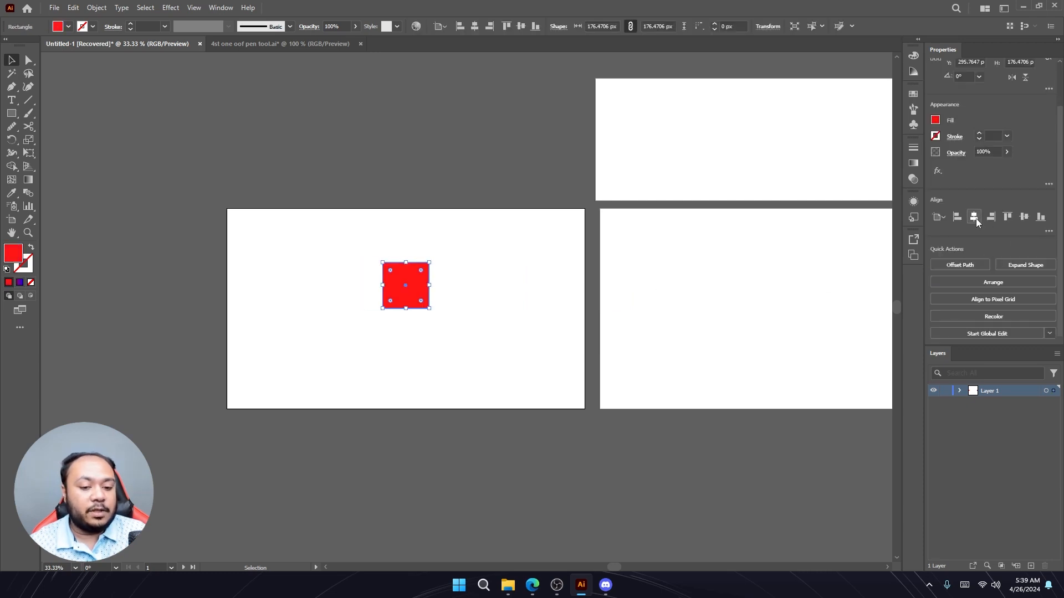
pyautogui.click(1006, 217)
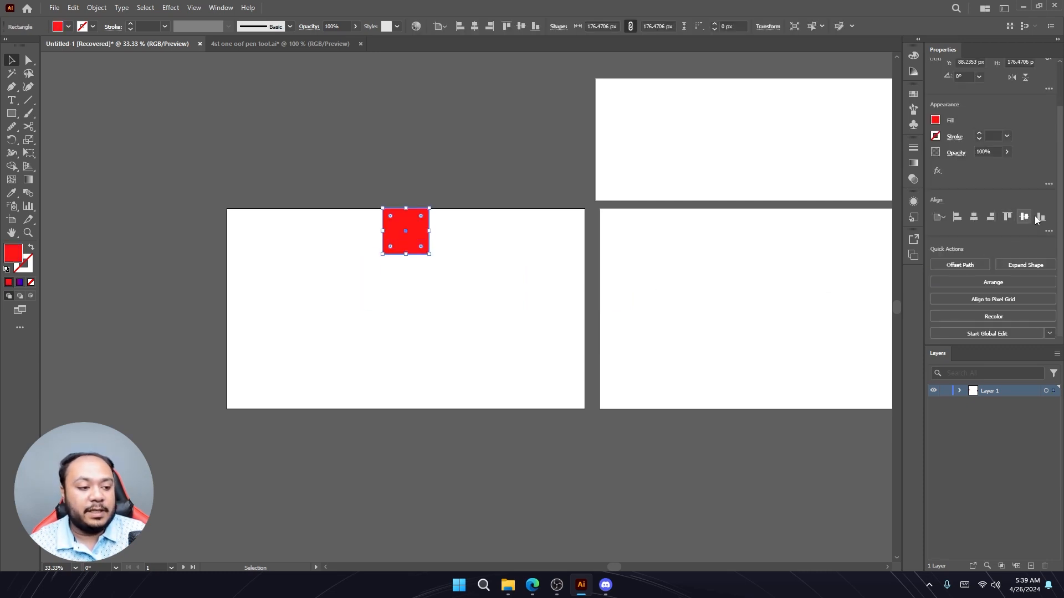
pyautogui.click(1024, 217)
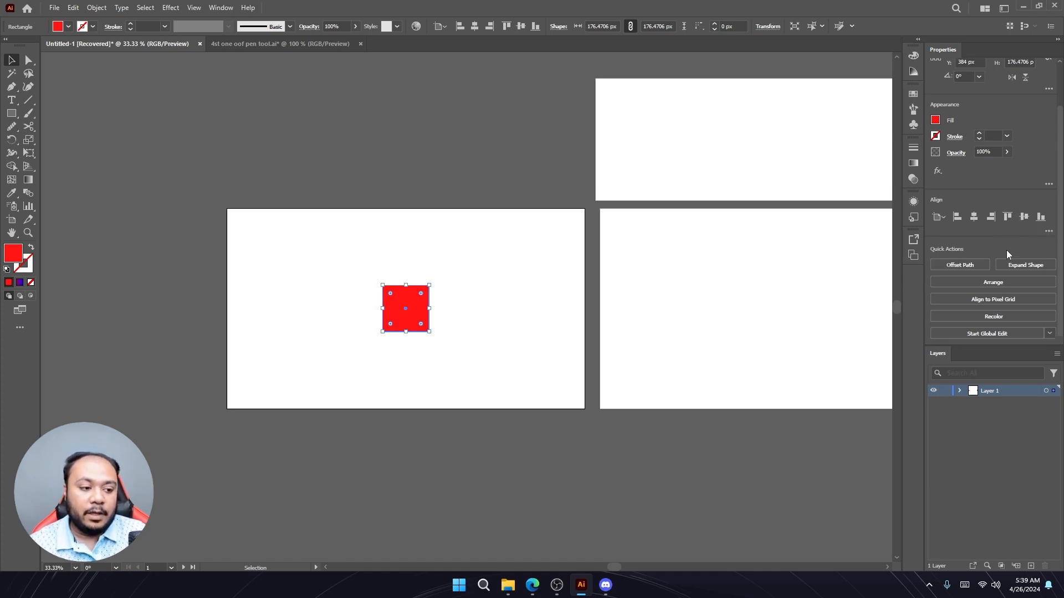
# - Move the half-circle onto the first artboard to the right of the red square
pyautogui.scroll(-2, 730, 297)
pyautogui.scroll(-2, 732, 290)
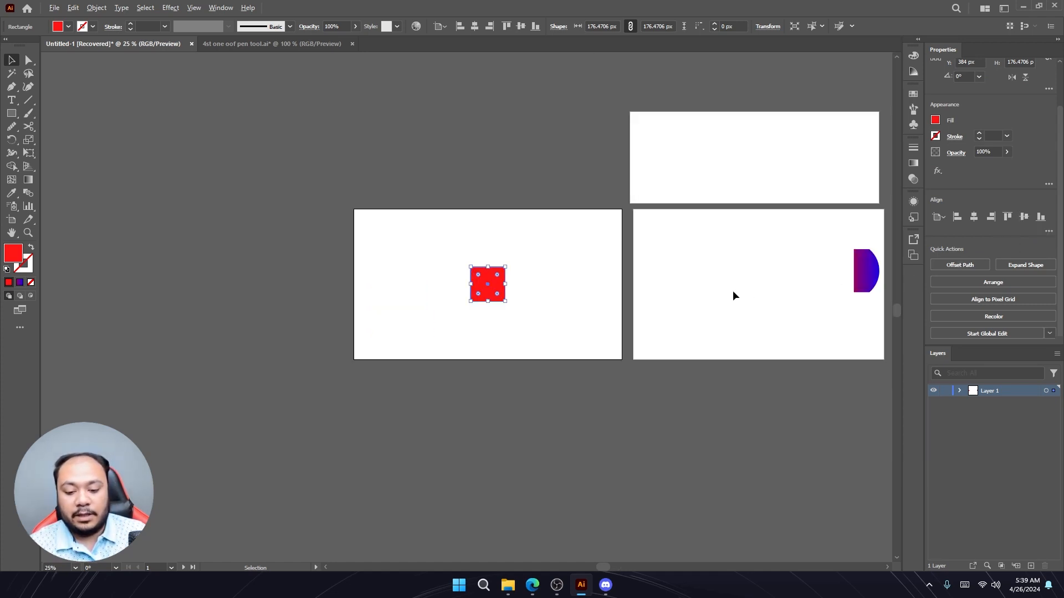
pyautogui.moveTo(742, 288); pyautogui.dragTo(686, 278)
pyautogui.moveTo(776, 278); pyautogui.dragTo(574, 284)
pyautogui.scroll(4, 574, 284)
pyautogui.keyDown('shift'); pyautogui.click(381, 274); pyautogui.keyUp('shift')
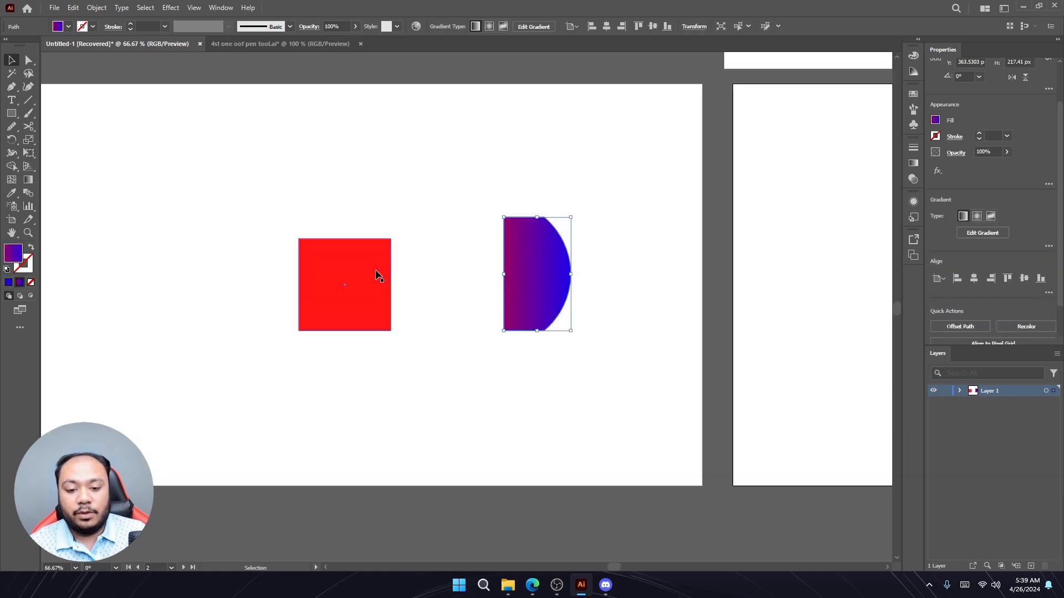
# - Select both shapes and ungroup them
pyautogui.scroll(-1, 959, 260)
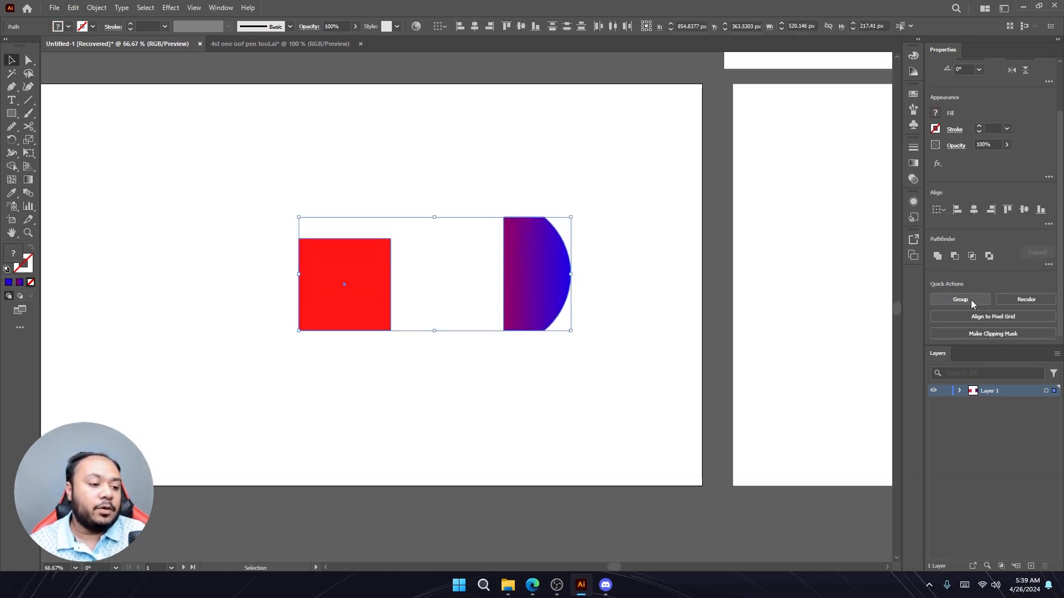
pyautogui.click(623, 275)
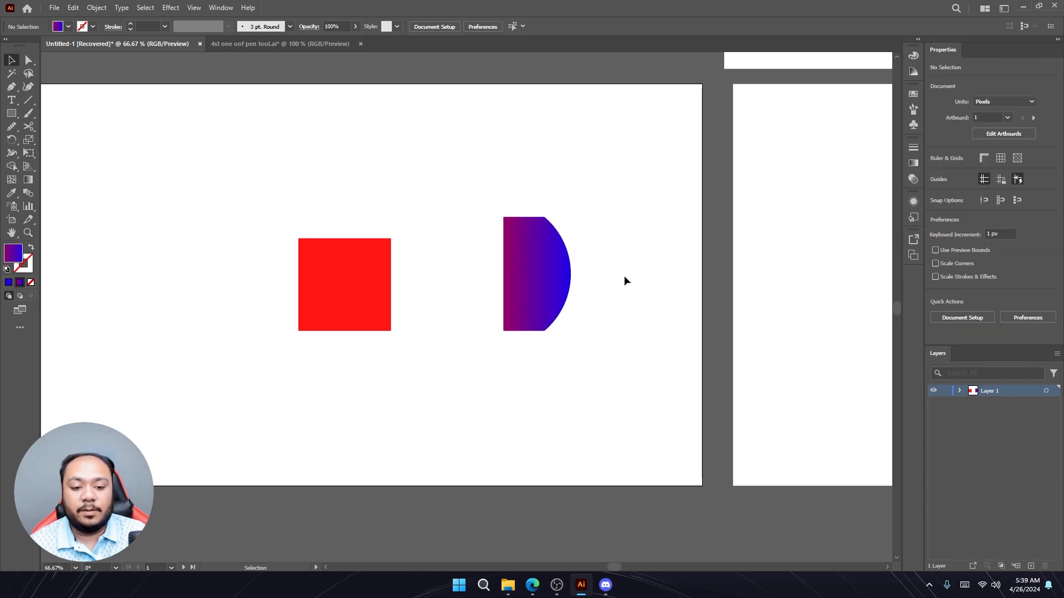
pyautogui.hotkey('ctrl', 'a')
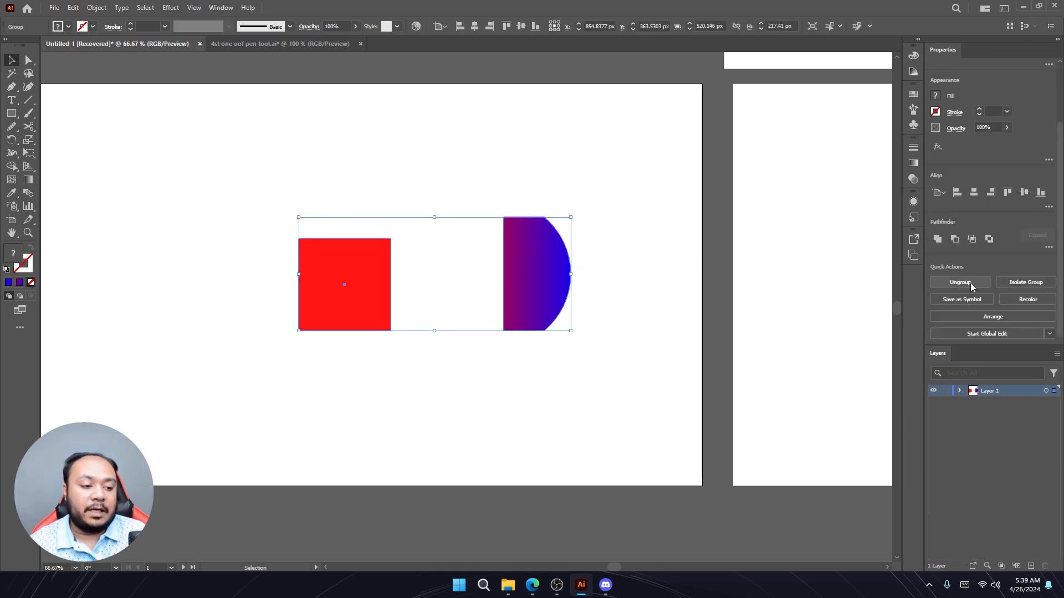
pyautogui.click(961, 283)
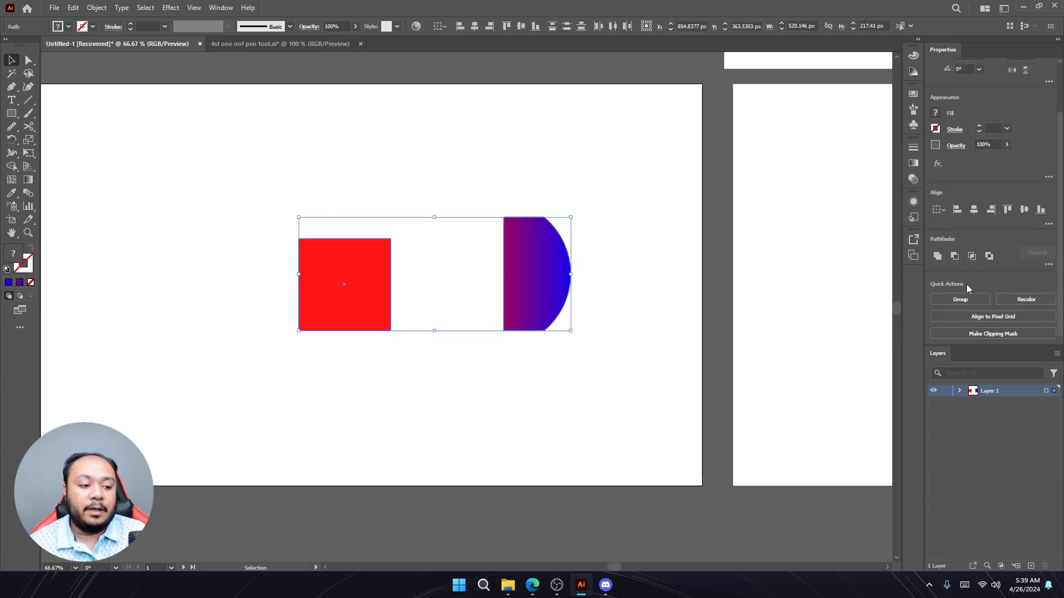
pyautogui.click(707, 273)
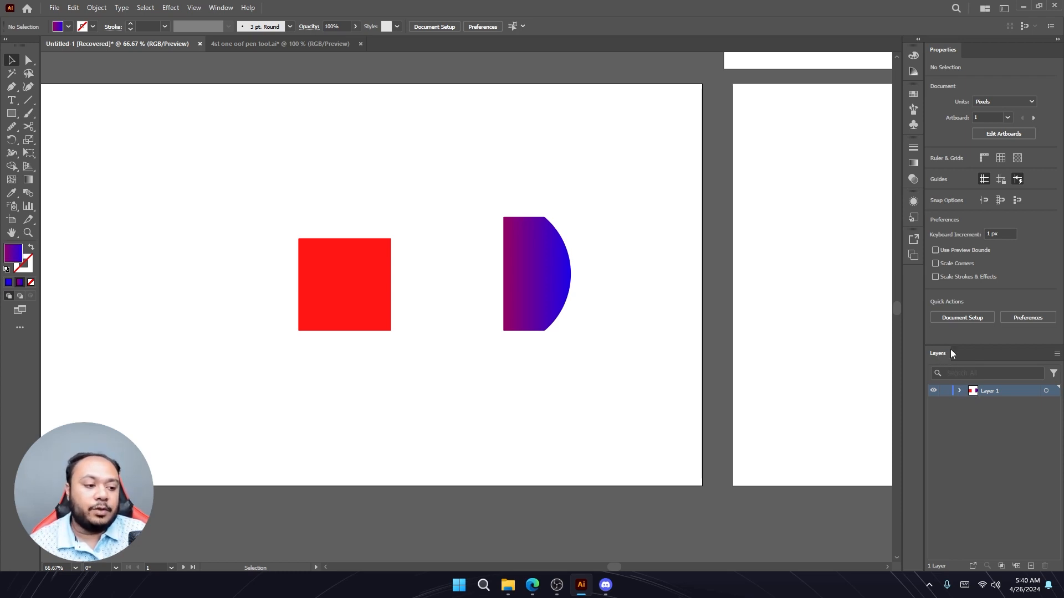
# - Expand Layer 1 to list the rectangle and path objects it contains
pyautogui.click(221, 8)
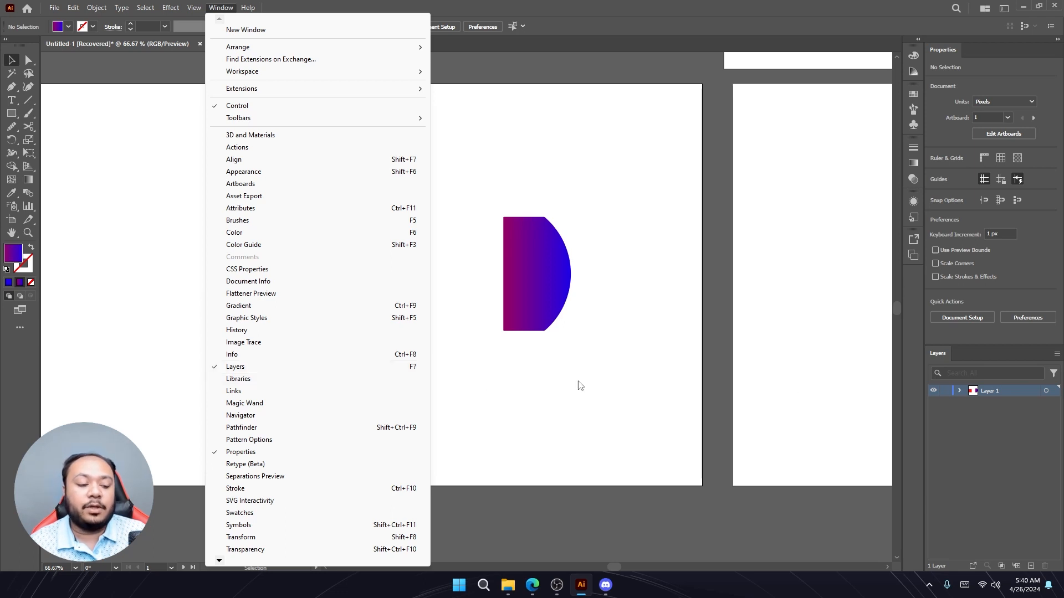
pyautogui.click(957, 422)
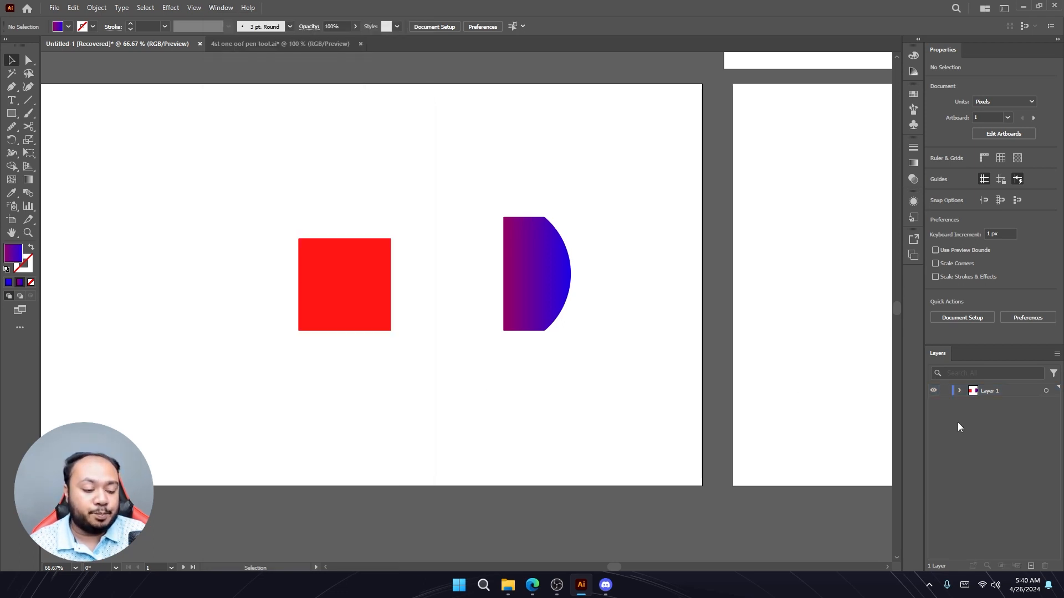
pyautogui.click(959, 391)
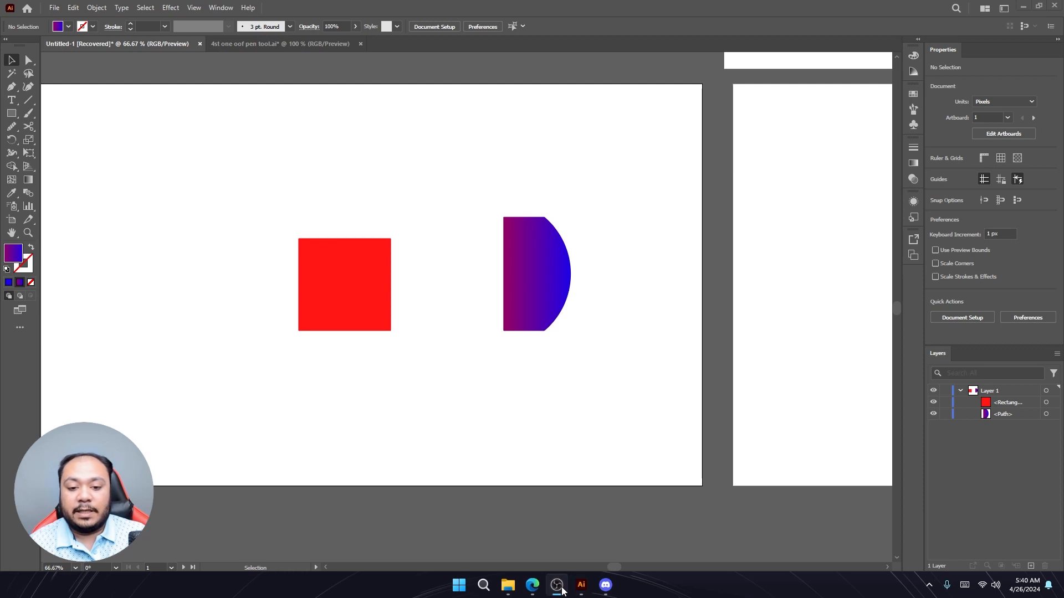
pyautogui.click(294, 45)
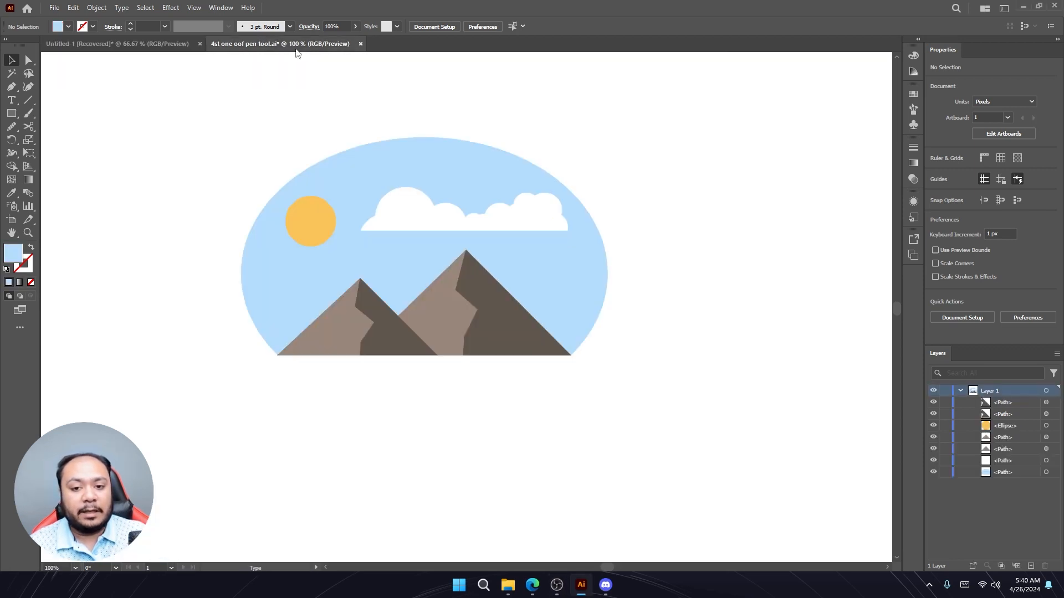
pyautogui.click(53, 8)
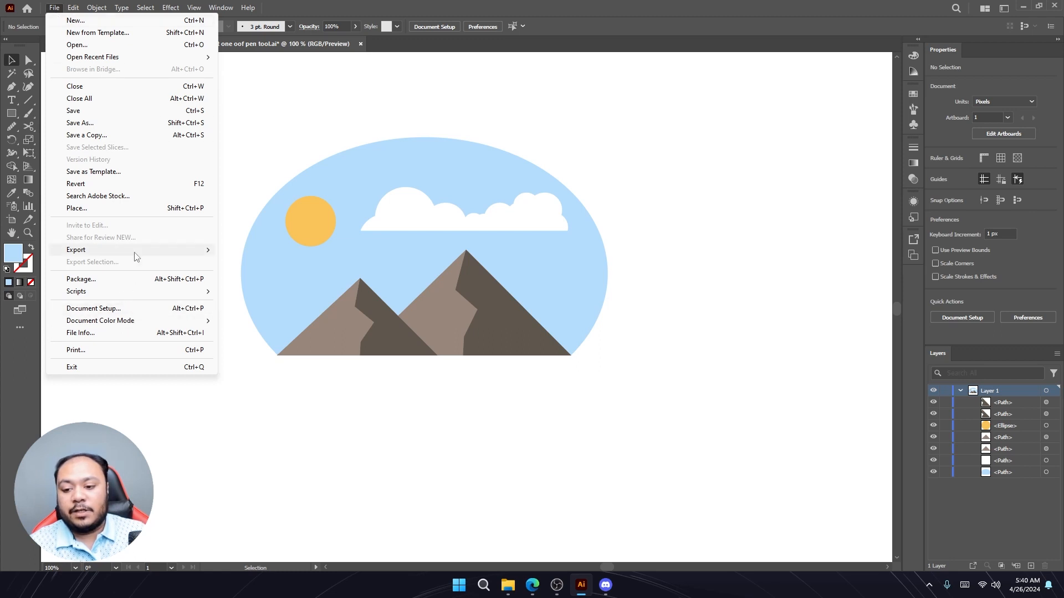
pyautogui.moveTo(135, 253)
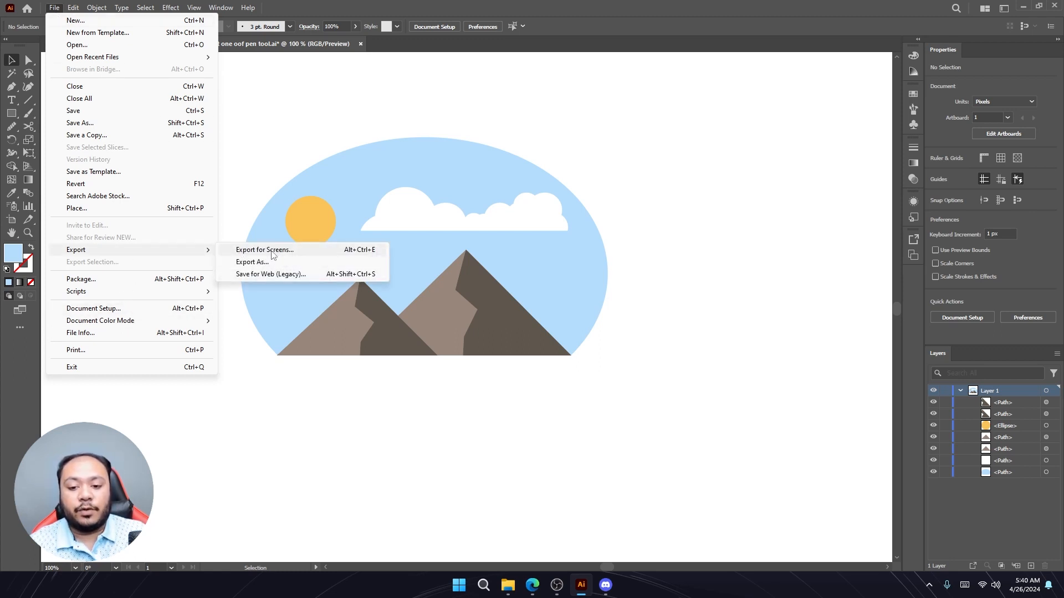
pyautogui.click(265, 148)
pyautogui.scroll(-4, 267, 153)
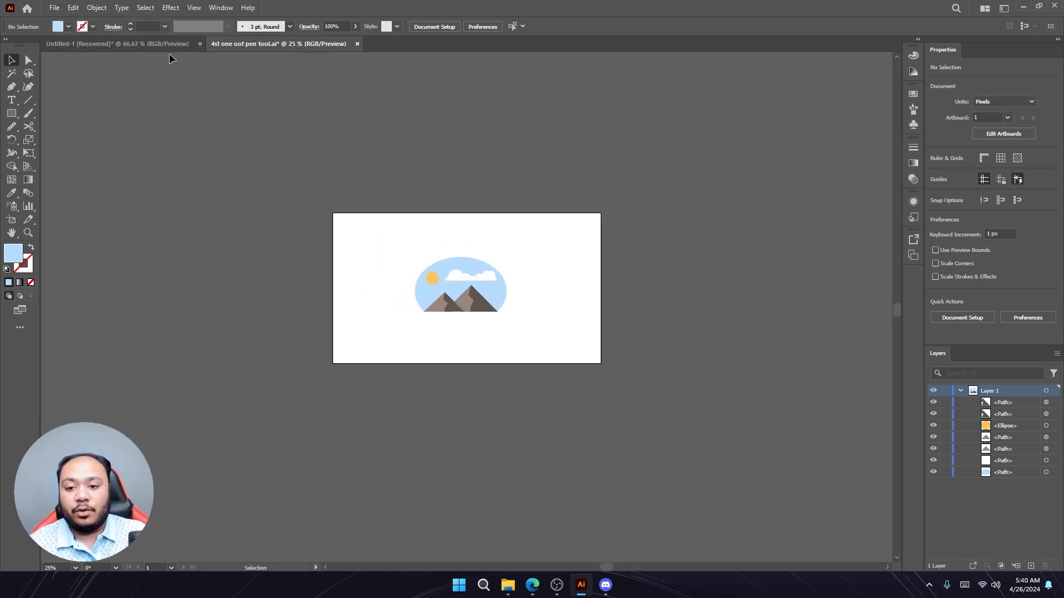
pyautogui.click(167, 45)
pyautogui.scroll(-4, 440, 231)
pyautogui.scroll(1, 542, 190)
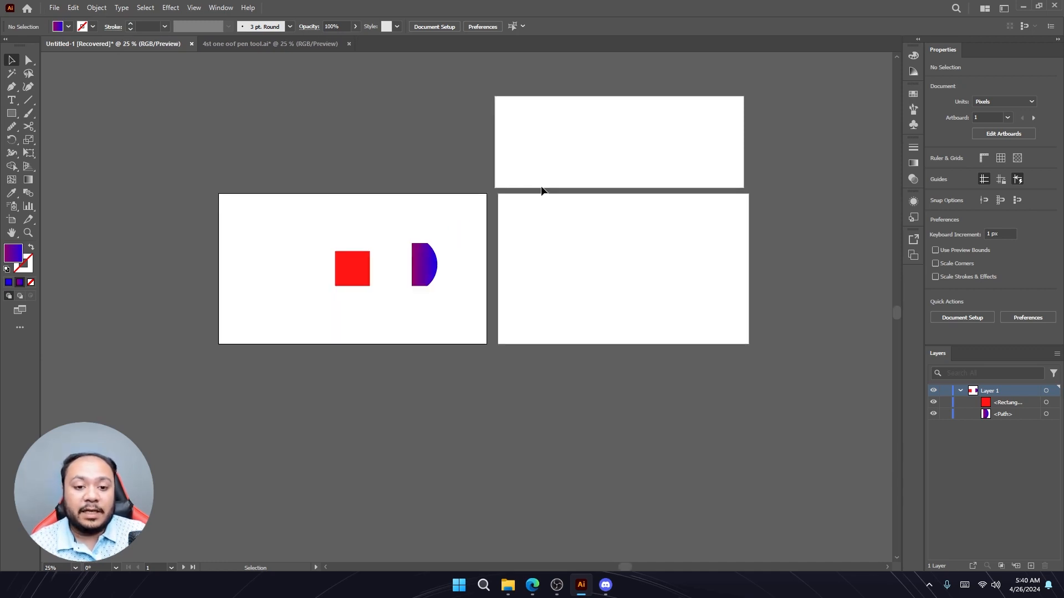
pyautogui.click(546, 167)
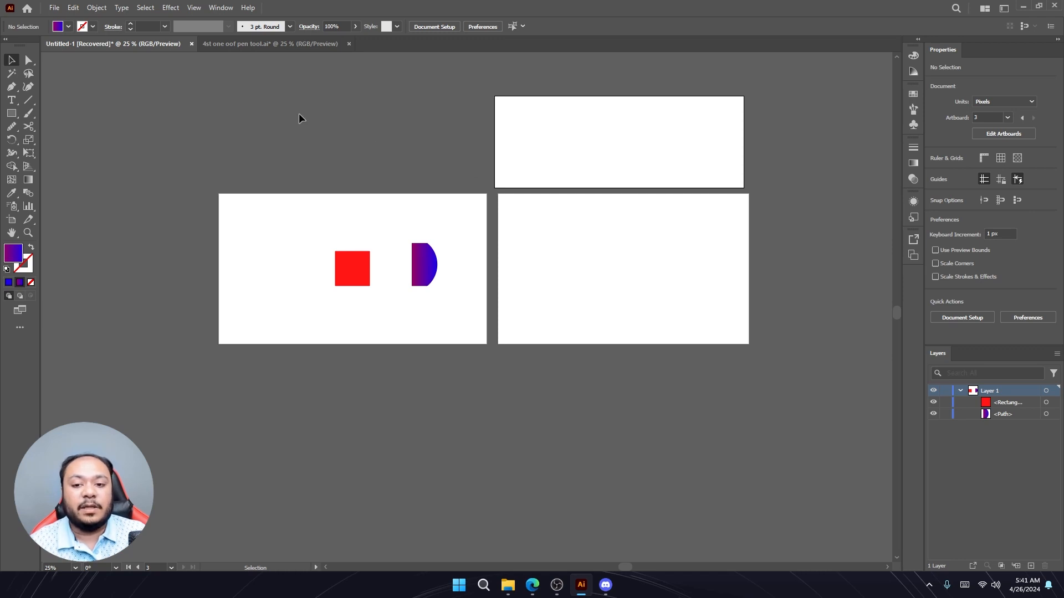
pyautogui.click(272, 44)
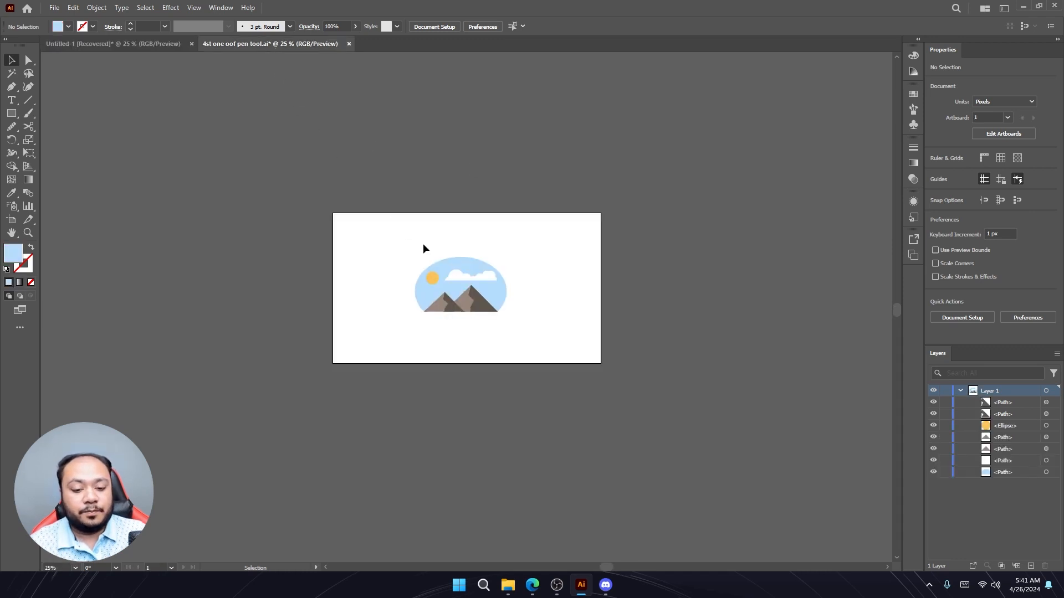
pyautogui.click(54, 8)
pyautogui.moveTo(161, 251)
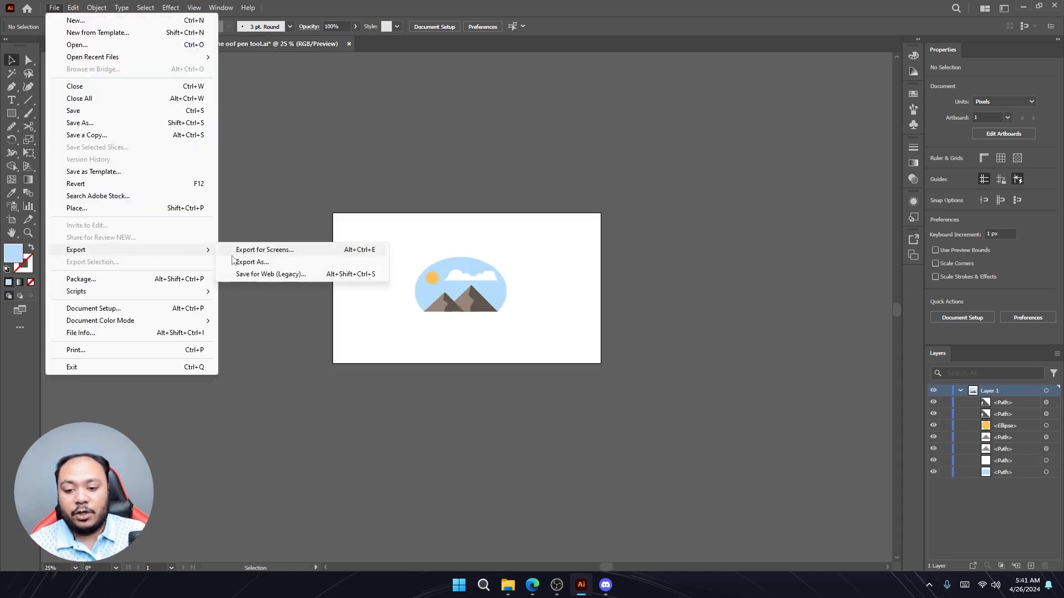
pyautogui.click(279, 261)
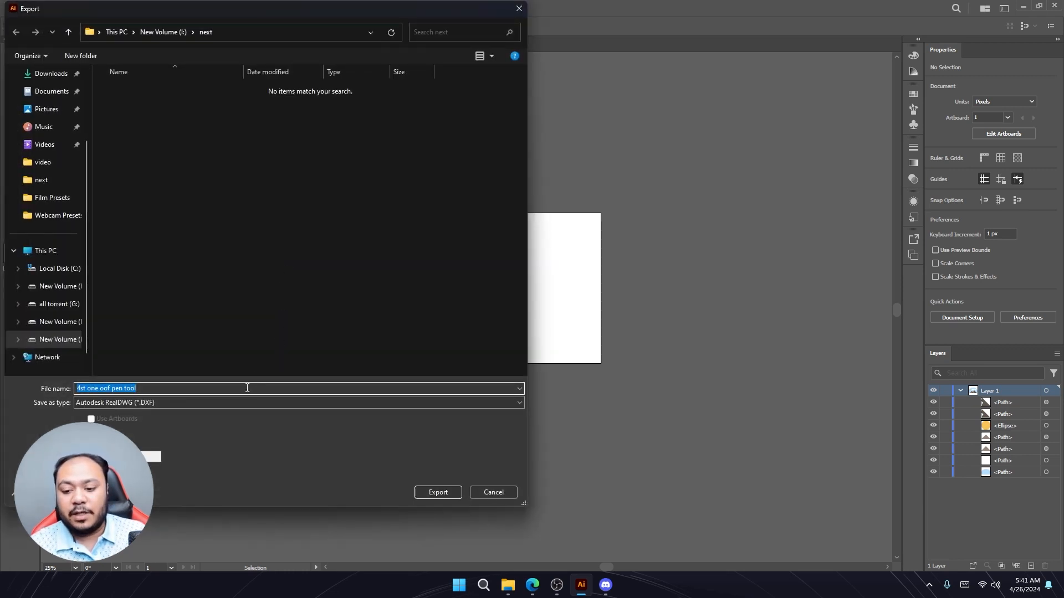
pyautogui.click(180, 403)
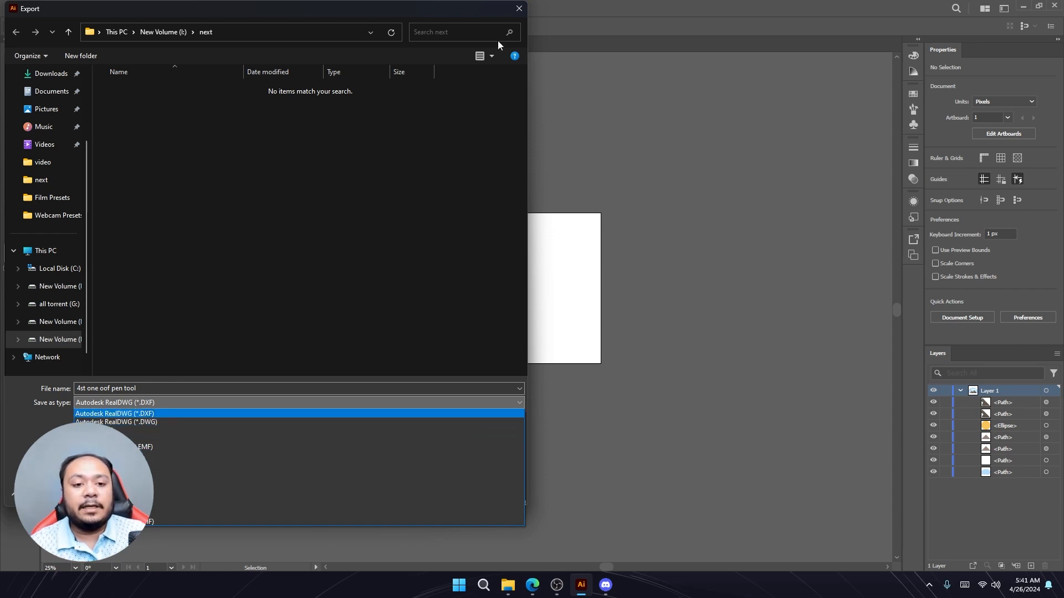
pyautogui.click(523, 11)
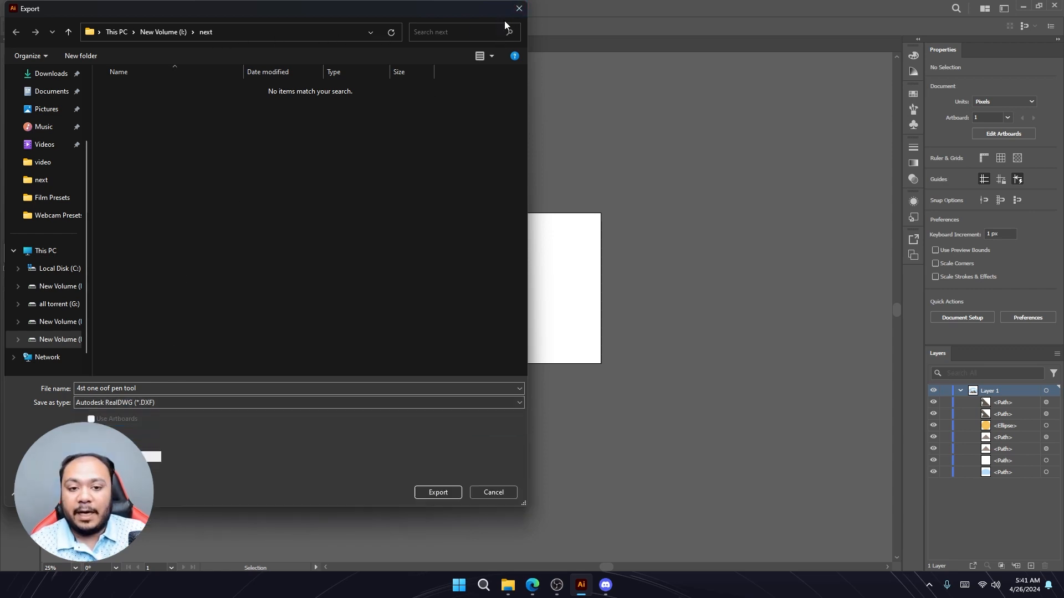
pyautogui.click(520, 9)
# - Open Save for Web (Legacy) for the landscape artwork, switch the format from PNG-24 to JPEG, and close with Done
pyautogui.click(54, 8)
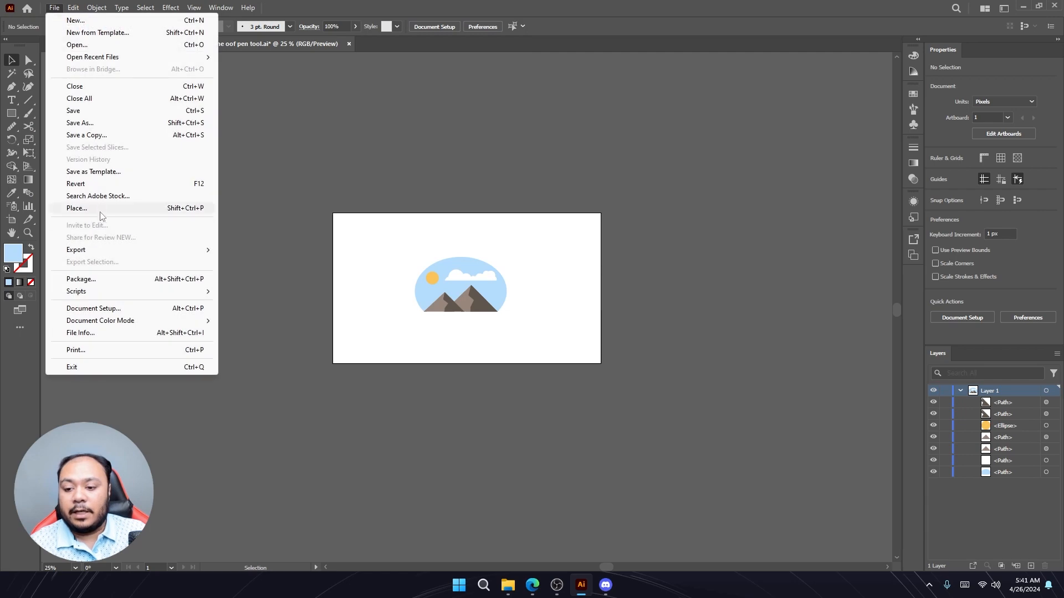
pyautogui.moveTo(109, 251)
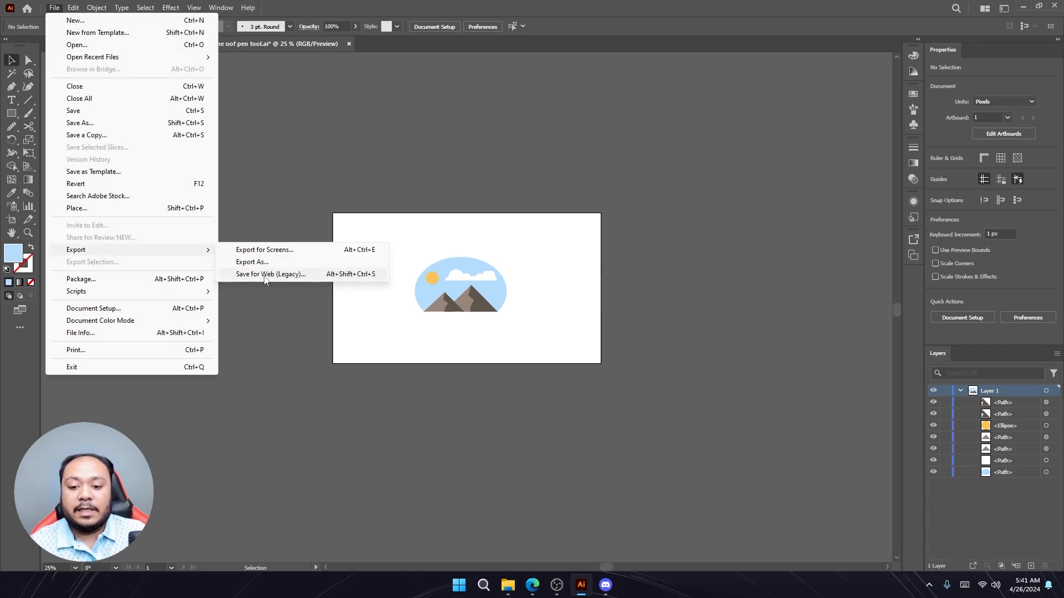
pyautogui.click(248, 275)
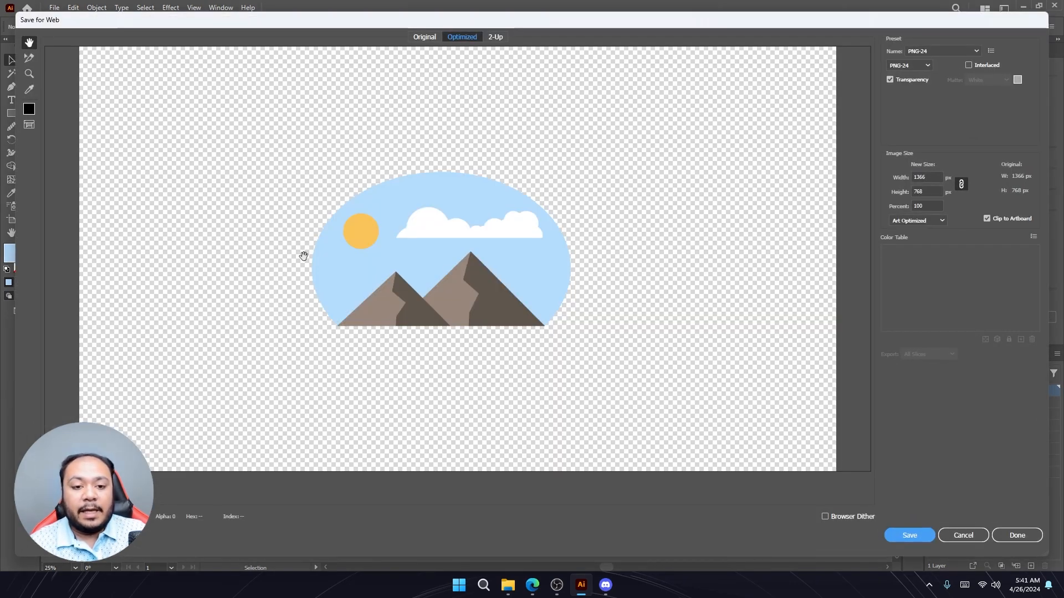
pyautogui.click(924, 65)
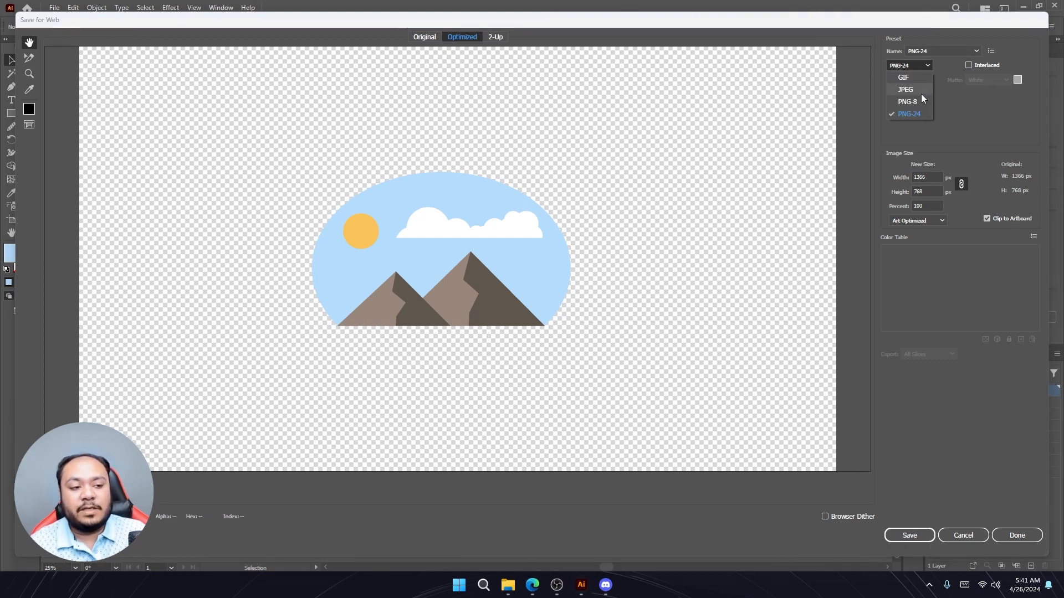
pyautogui.click(924, 66)
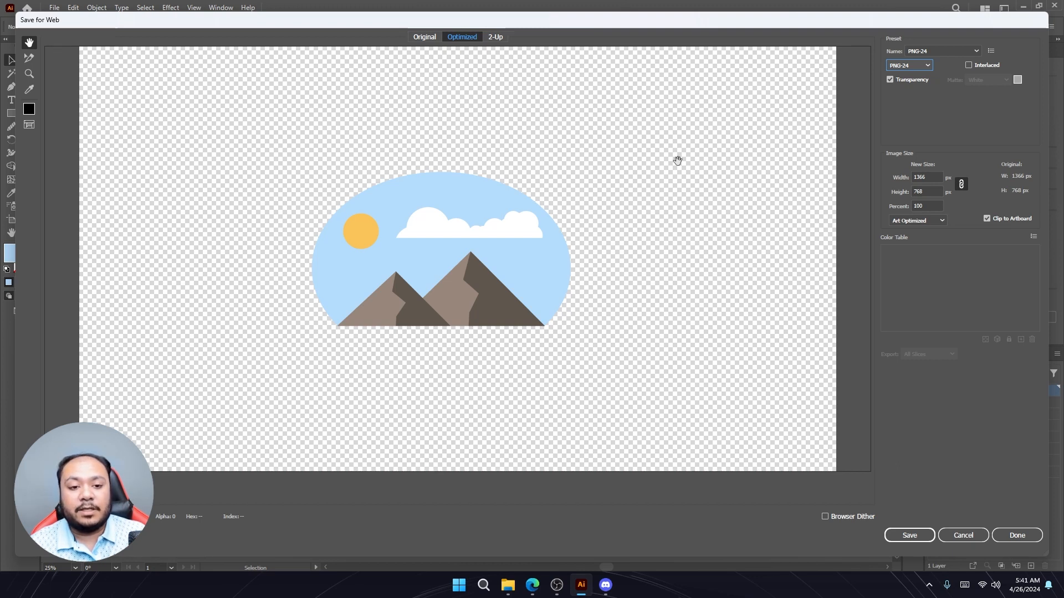
pyautogui.click(918, 65)
pyautogui.click(915, 84)
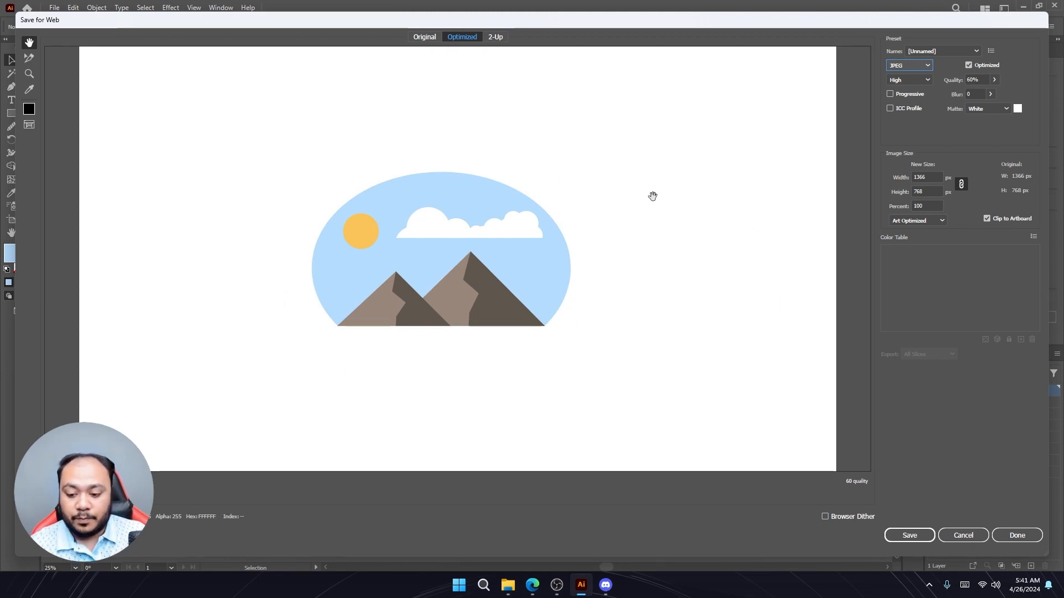
pyautogui.click(1015, 536)
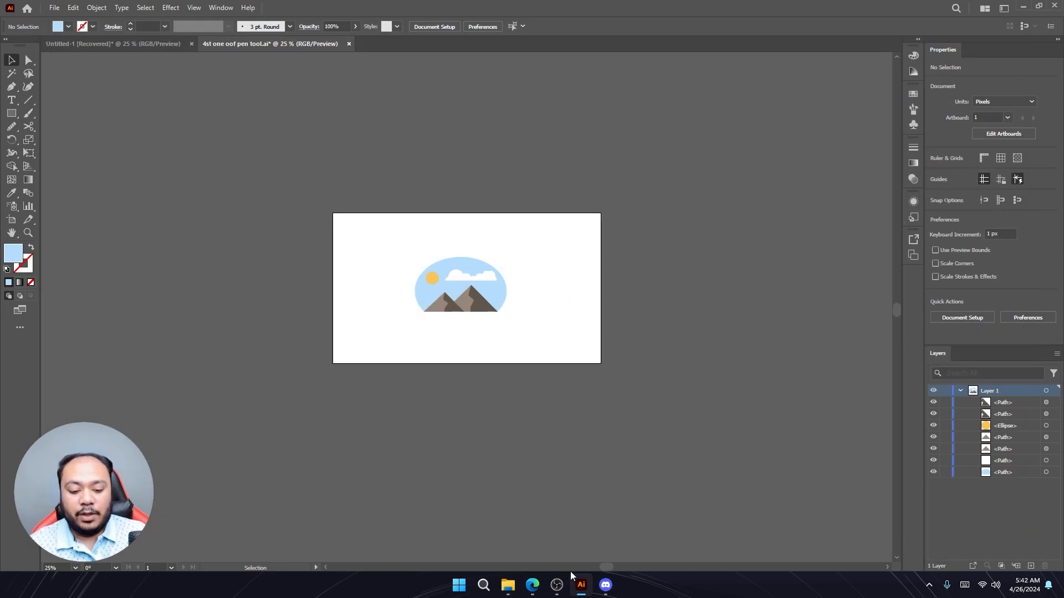
pyautogui.click(556, 585)
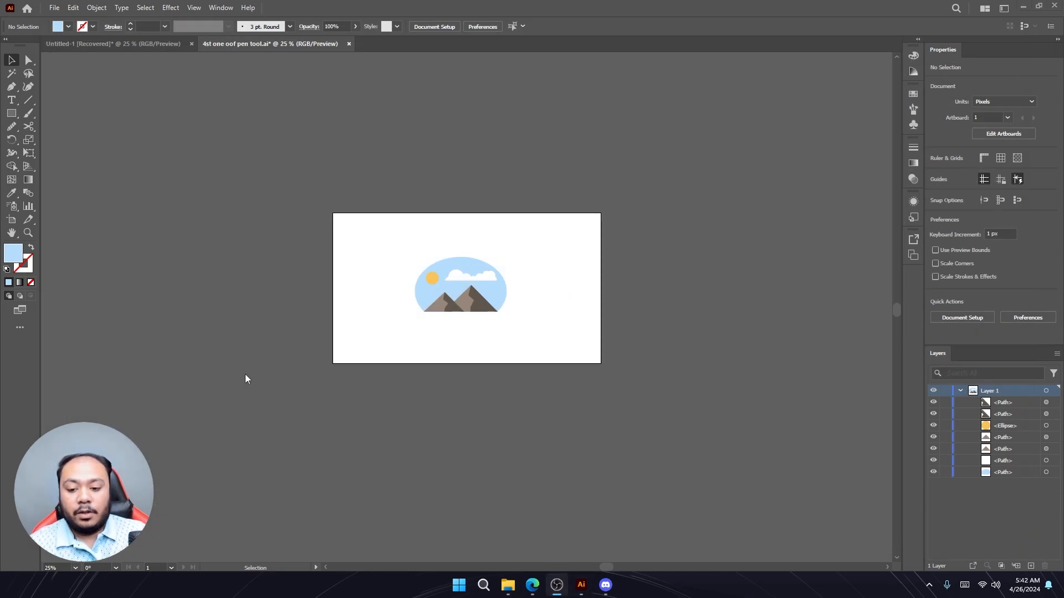